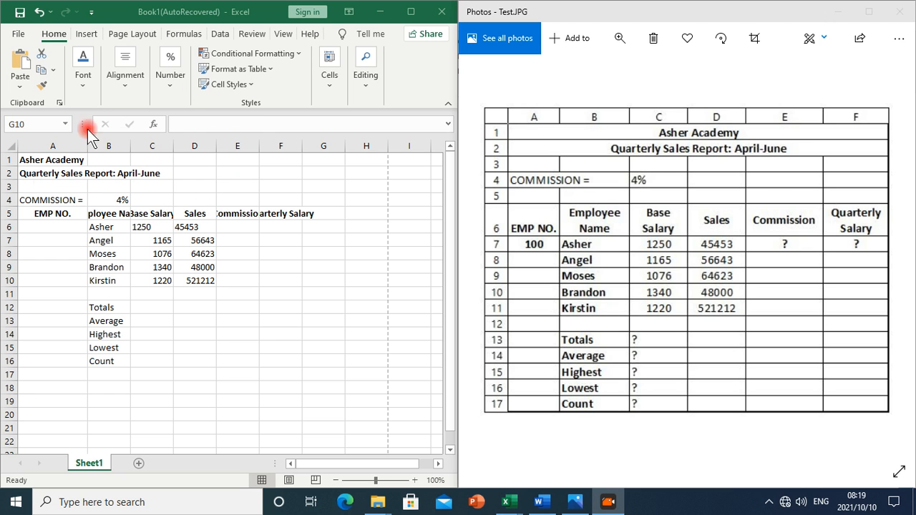
Select the Asher Academy title cell
{"action": "left_click", "coordinate": [39, 159]}
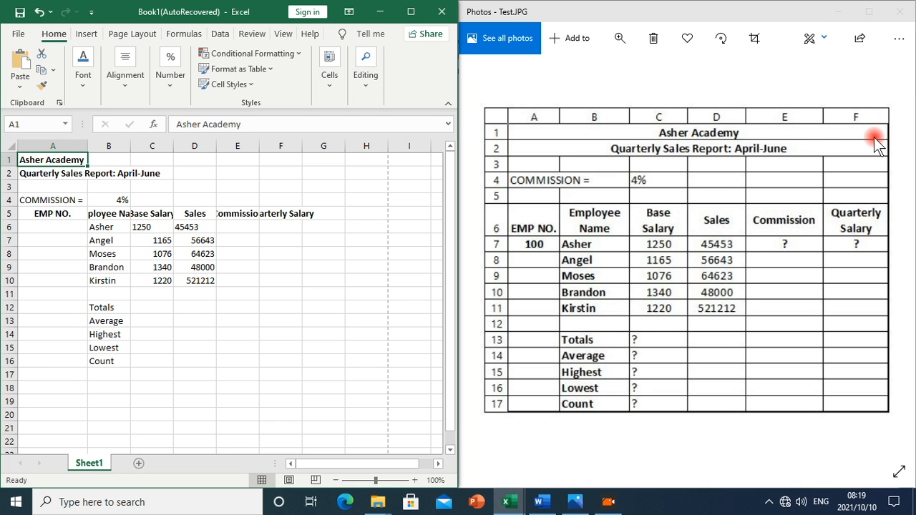
Maximize Excel and merge and centre the Asher Academy title across A1:F1
{"action": "left_click_drag", "start_coordinate": [94, 160], "coordinate": [270, 166]}
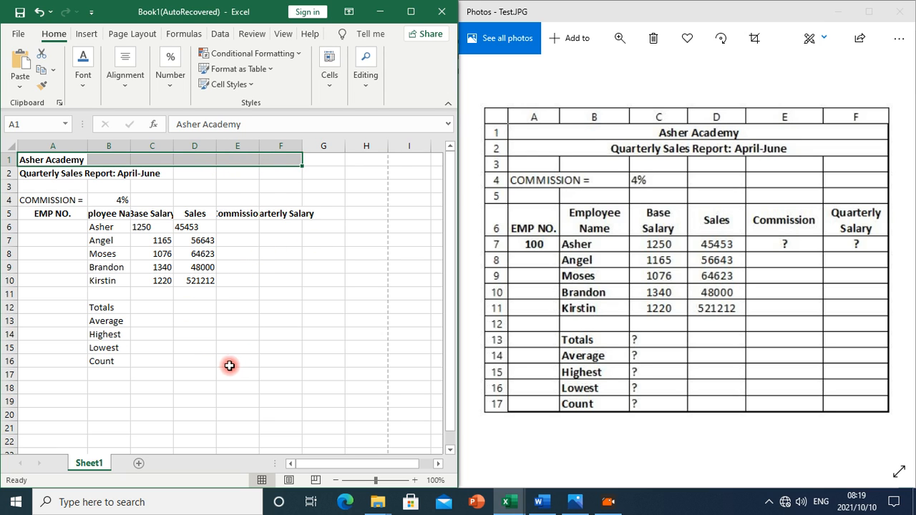
{"action": "left_click", "coordinate": [411, 11]}
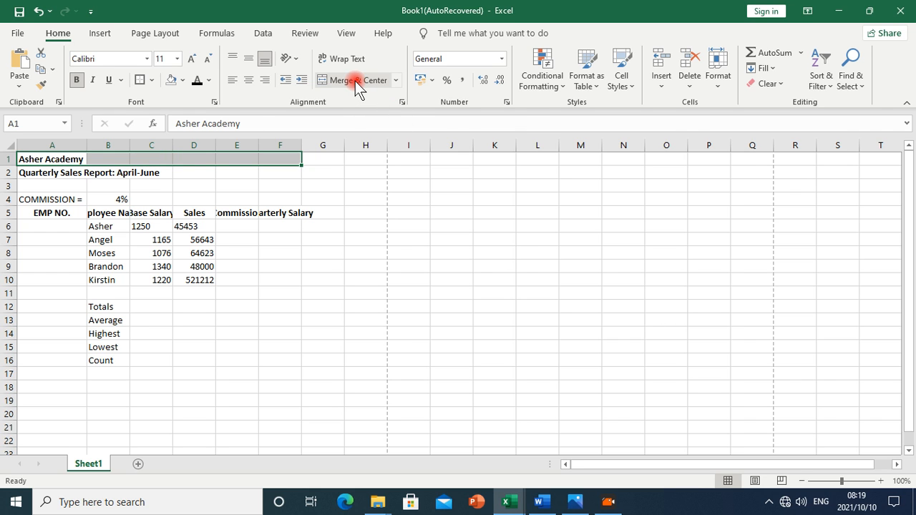
{"action": "left_click", "coordinate": [396, 81]}
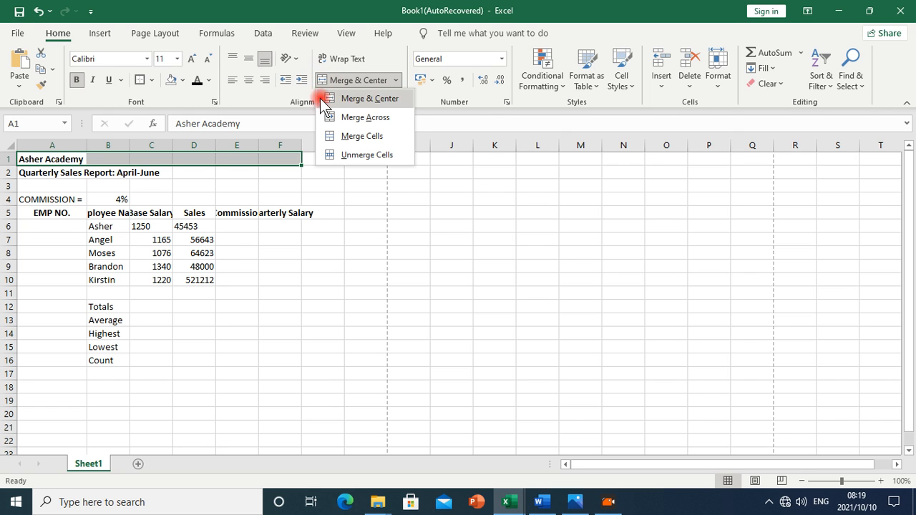
{"action": "left_click", "coordinate": [368, 98]}
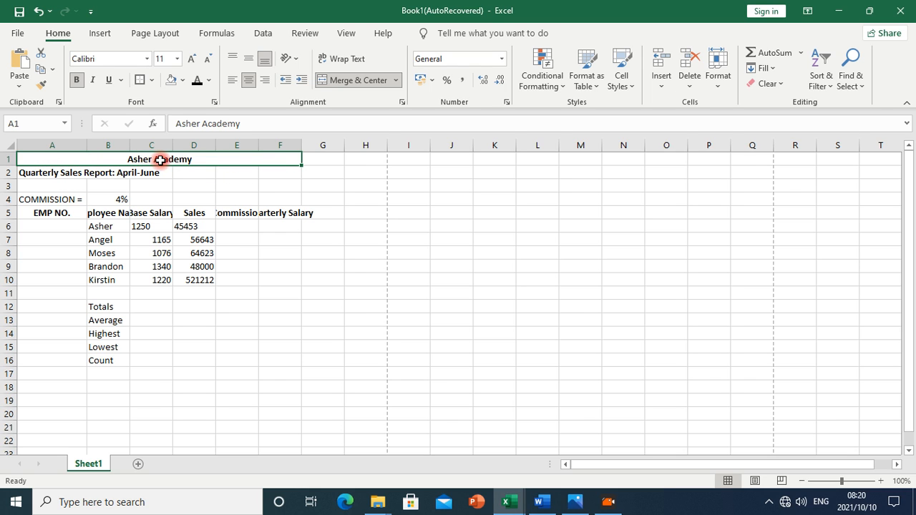
Merge and centre the Quarterly Sales Report subtitle across A2:F2
{"action": "left_click_drag", "start_coordinate": [24, 173], "coordinate": [269, 172]}
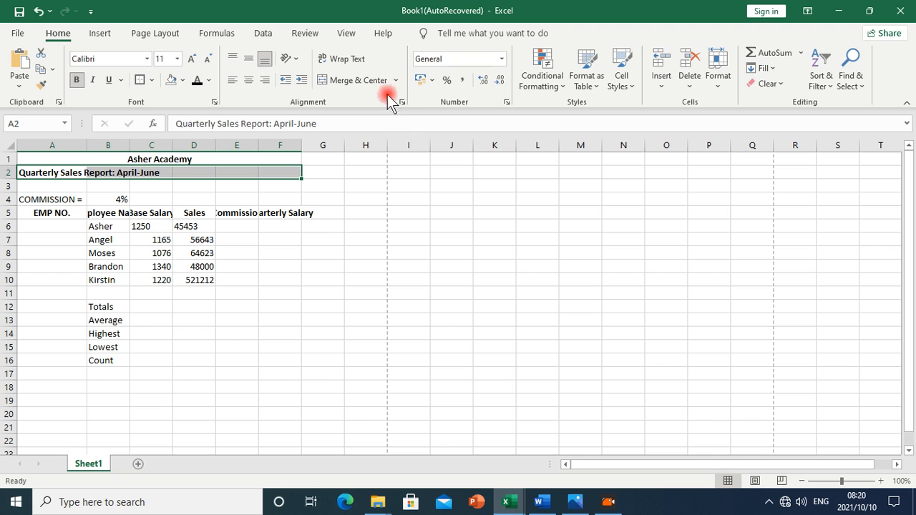
{"action": "left_click", "coordinate": [350, 80]}
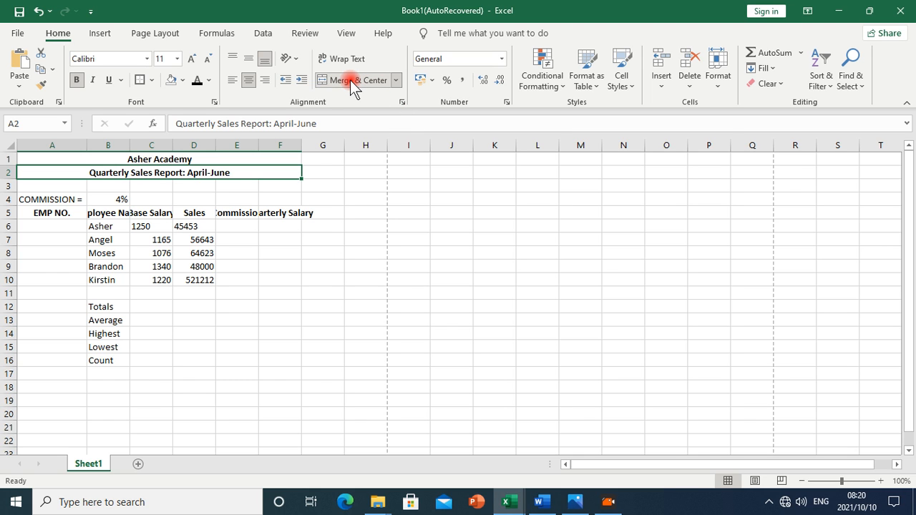
{"action": "left_click", "coordinate": [579, 504]}
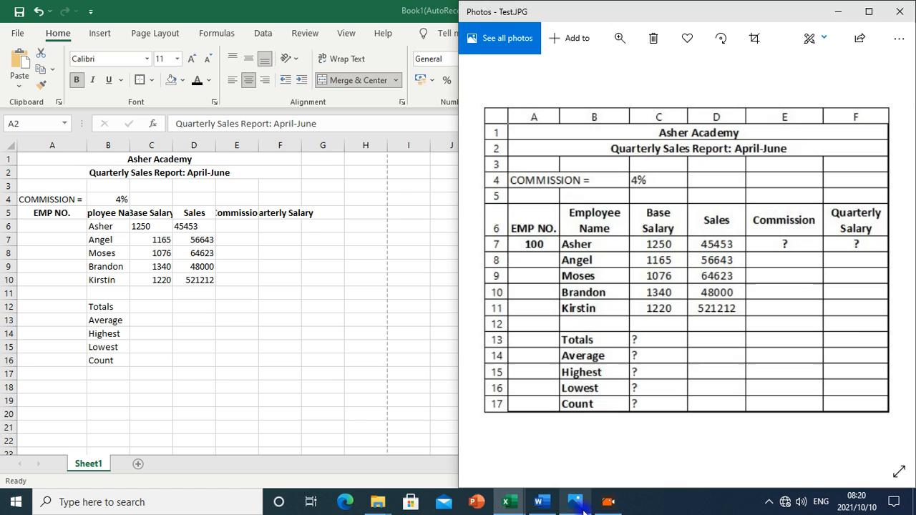
Compare the sheet with the Test.JPG reference picture, then return to Excel
{"action": "left_click", "coordinate": [643, 214]}
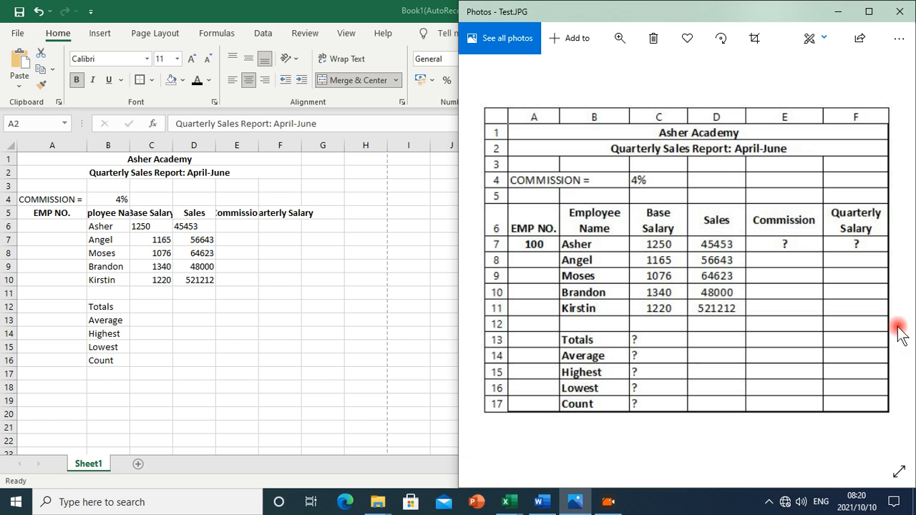
{"action": "left_click", "coordinate": [89, 156]}
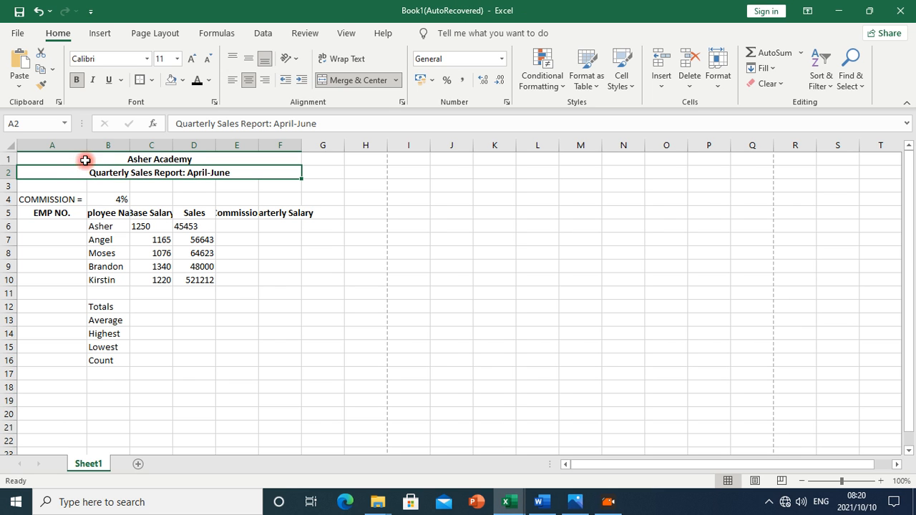
{"action": "left_click", "coordinate": [576, 501]}
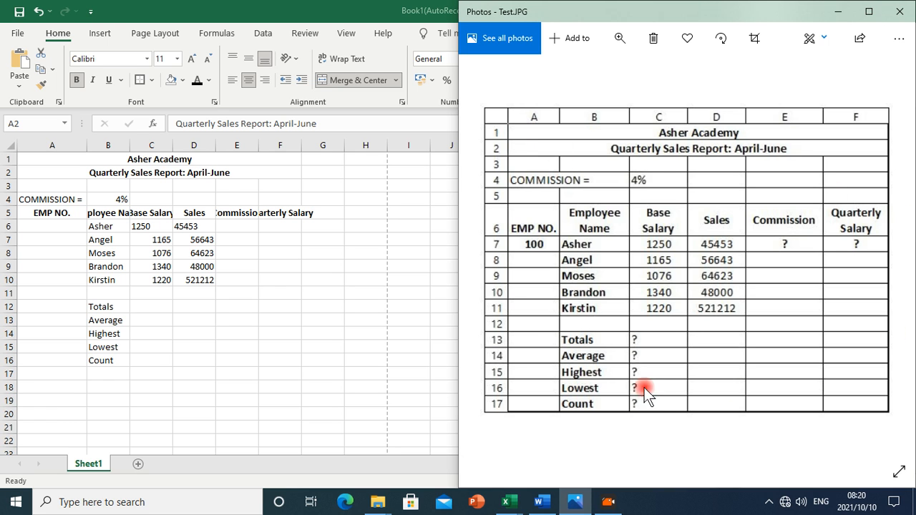
{"action": "key", "text": "alt+Tab"}
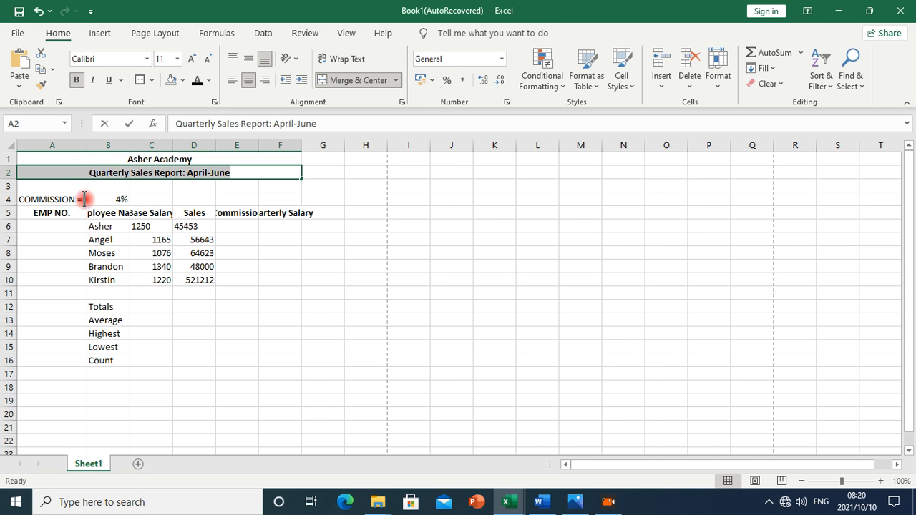
{"action": "left_click", "coordinate": [137, 254]}
Apply All Borders to every cell of the table range A1:F16
{"action": "left_click_drag", "start_coordinate": [129, 160], "coordinate": [116, 367]}
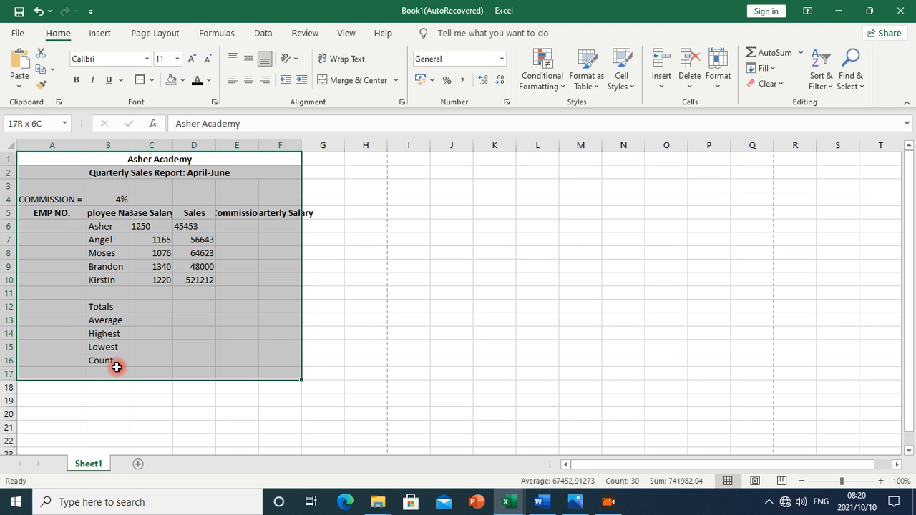
{"action": "left_click_drag", "start_coordinate": [117, 367], "coordinate": [117, 359]}
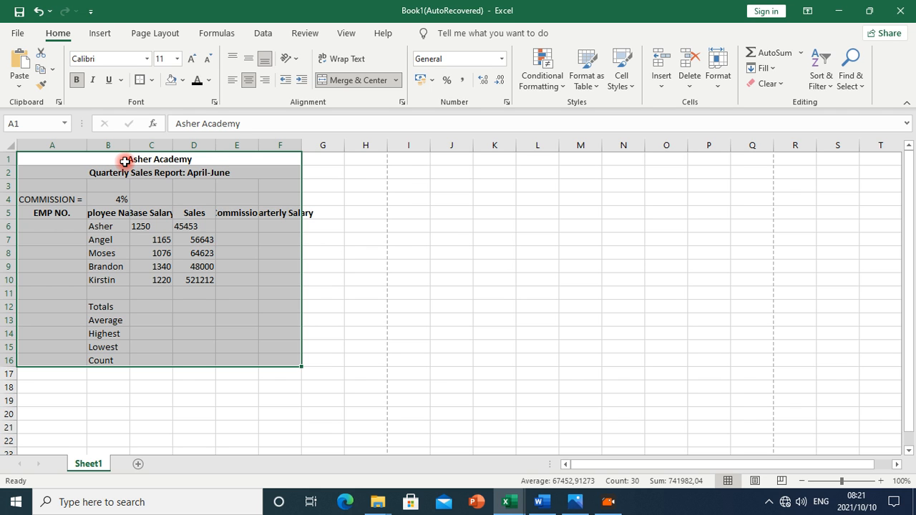
{"action": "left_click", "coordinate": [153, 80]}
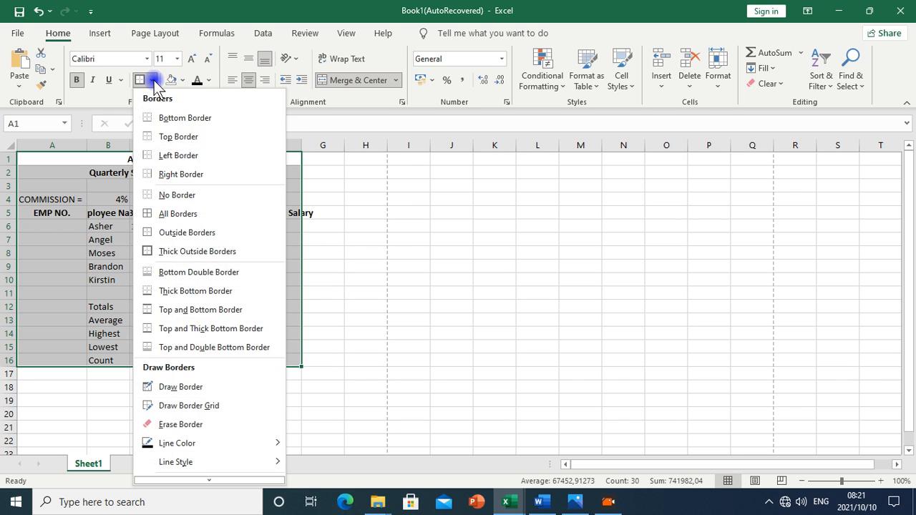
{"action": "left_click", "coordinate": [157, 169]}
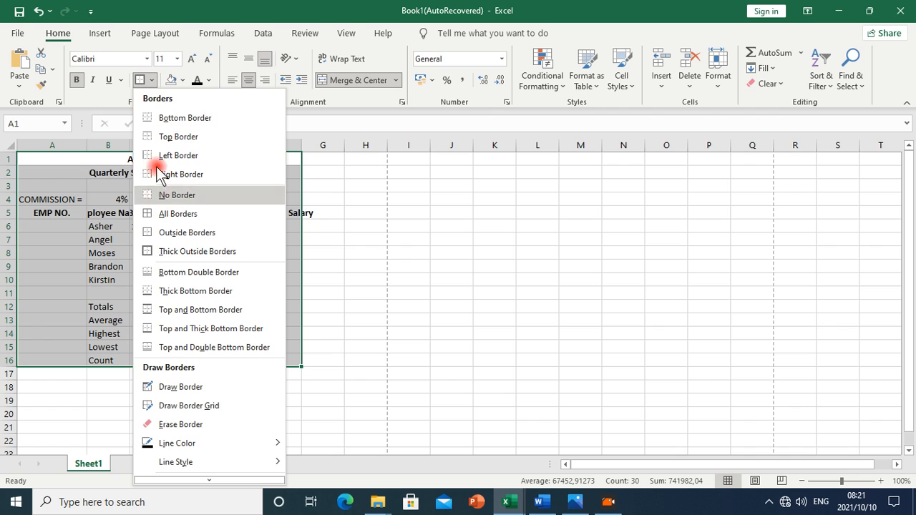
{"action": "left_click", "coordinate": [137, 88]}
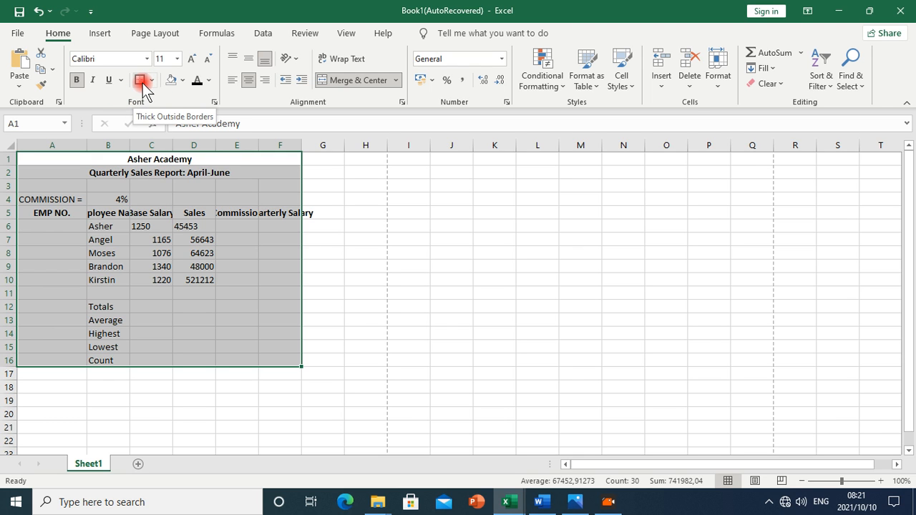
{"action": "left_click", "coordinate": [151, 83]}
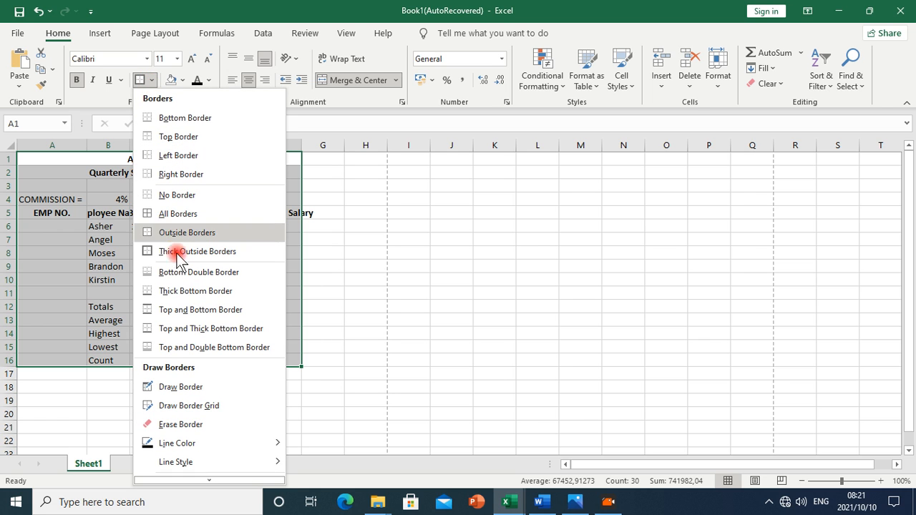
{"action": "left_click", "coordinate": [186, 212]}
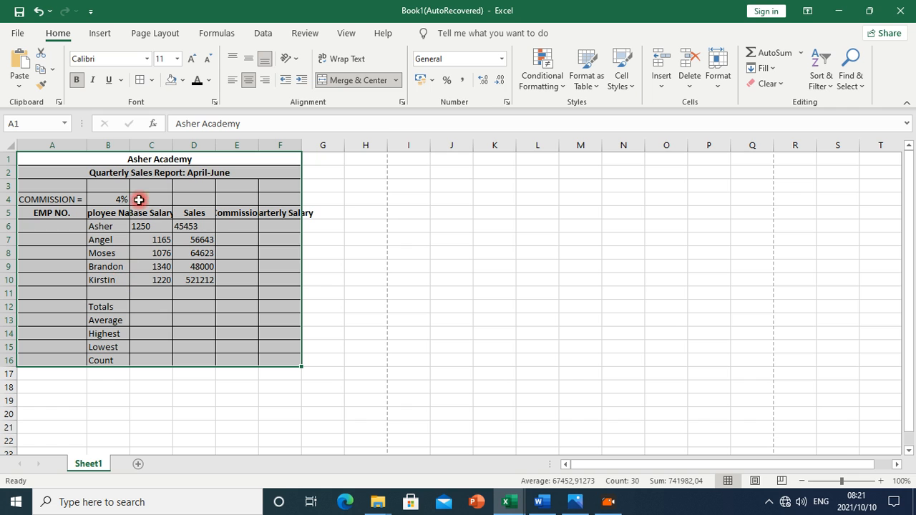
{"action": "left_click", "coordinate": [453, 361]}
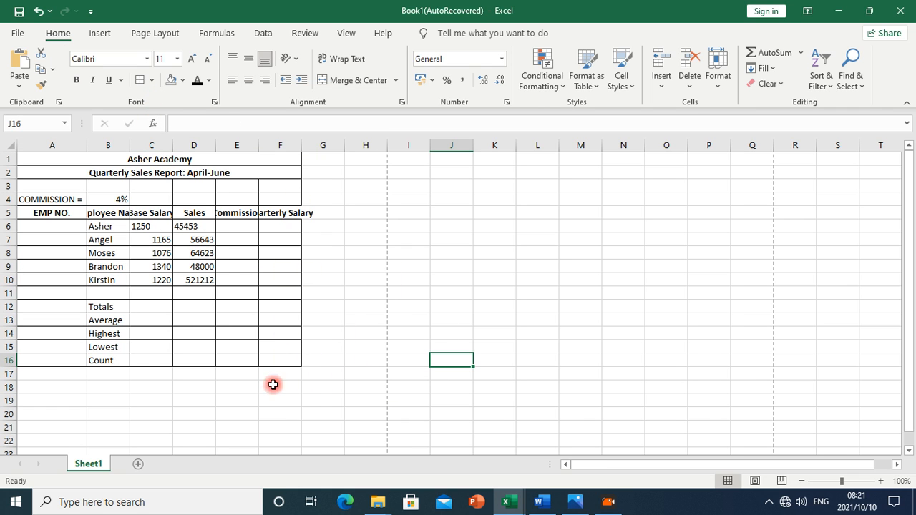
Frame the A1:F16 table with a thick outside border
{"action": "left_click_drag", "start_coordinate": [46, 159], "coordinate": [76, 362]}
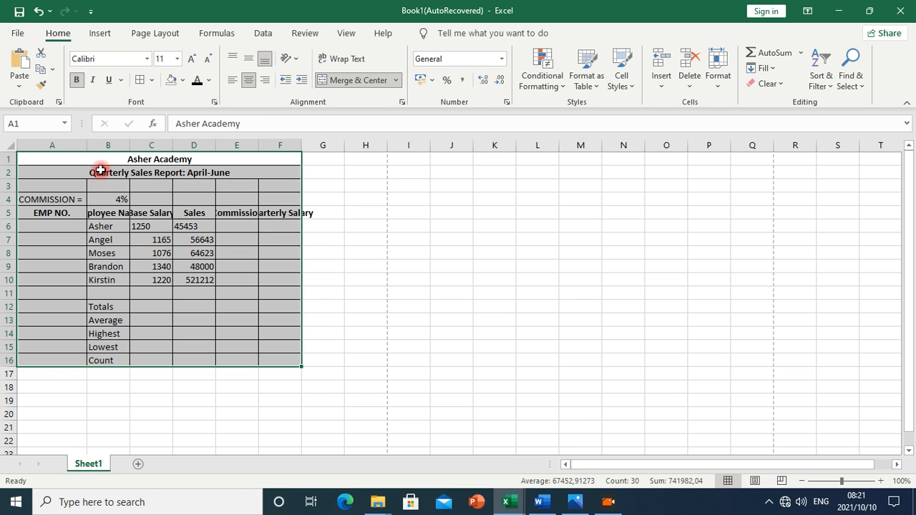
{"action": "left_click", "coordinate": [153, 80]}
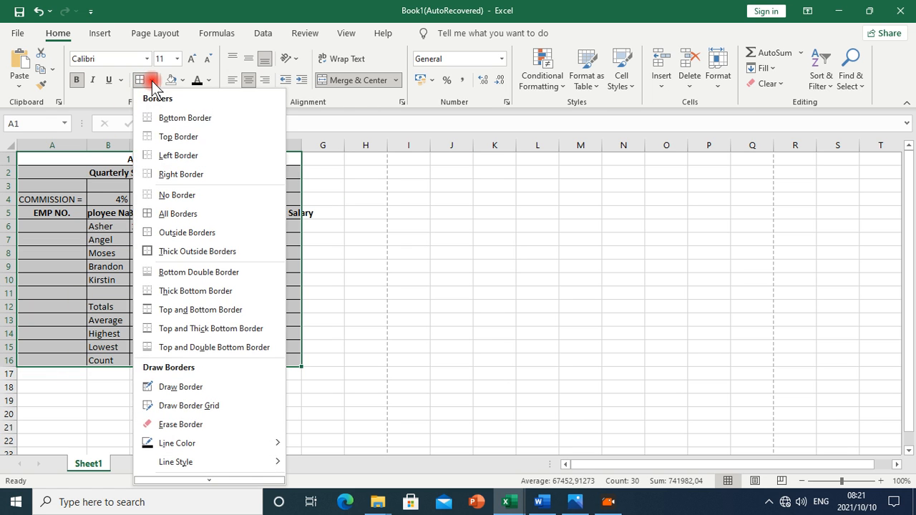
{"action": "left_click", "coordinate": [165, 250]}
{"action": "left_click", "coordinate": [576, 268]}
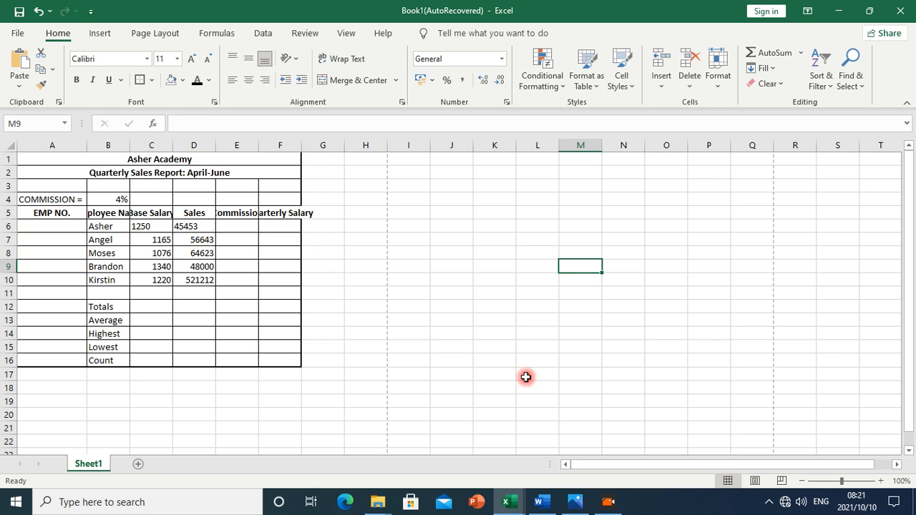
{"action": "left_click", "coordinate": [577, 502]}
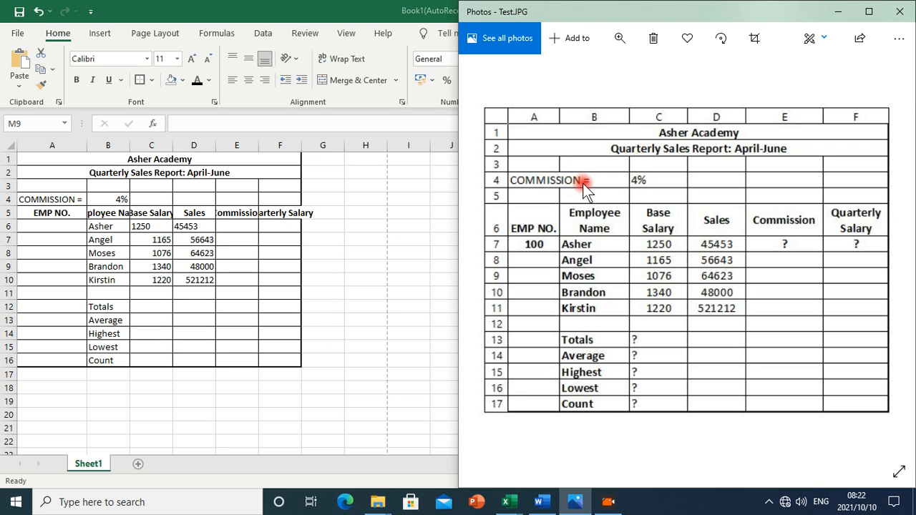
Return to the spreadsheet at the 4% commission cell
{"action": "left_click", "coordinate": [116, 198]}
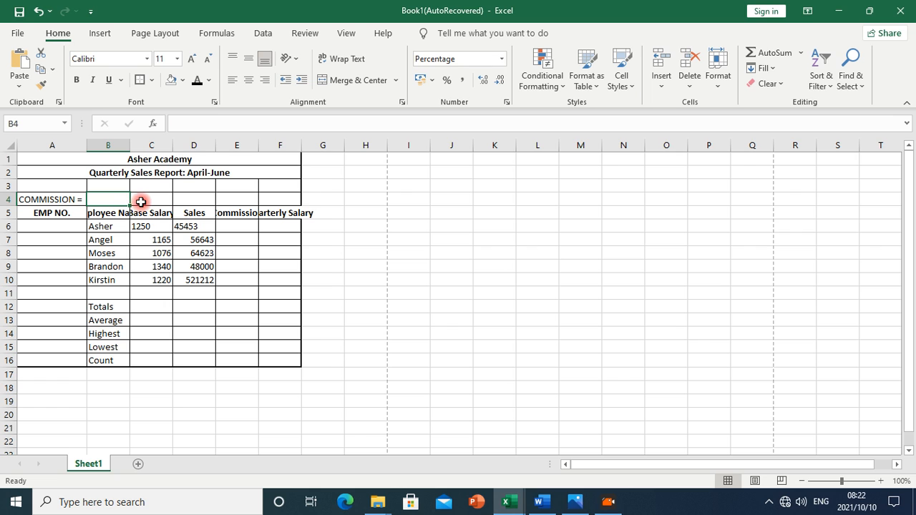
Enter 4 in C4, merge A4:B4 without centring and bold the COMMISSION = label
{"action": "left_click", "coordinate": [140, 201]}
{"action": "type", "text": "4"}
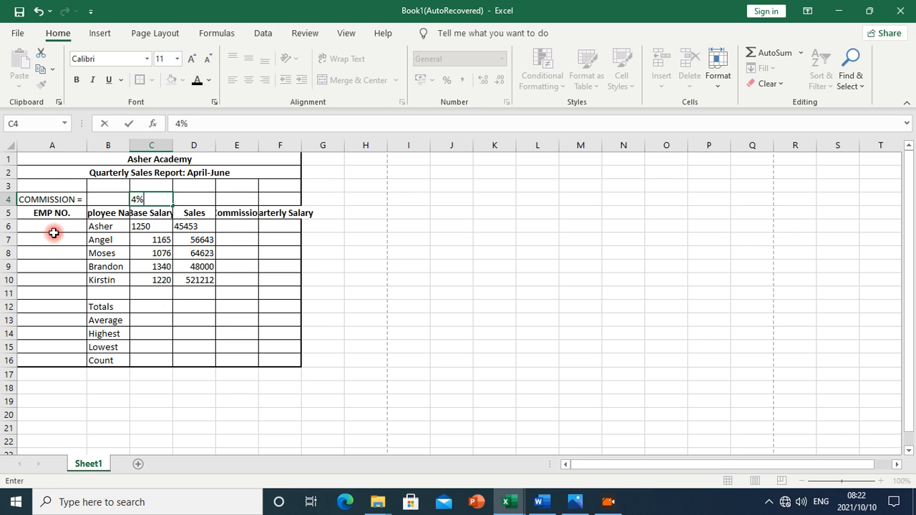
{"action": "left_click_drag", "start_coordinate": [52, 199], "coordinate": [93, 198]}
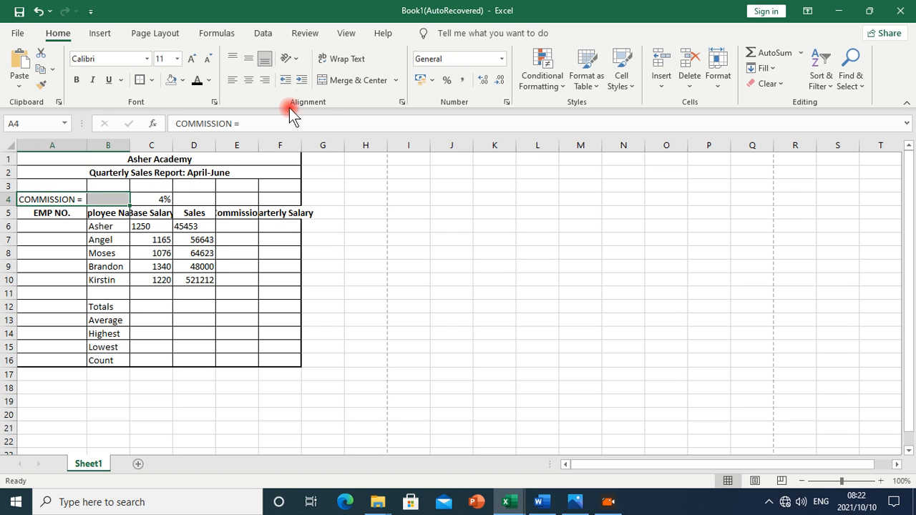
{"action": "left_click", "coordinate": [335, 83]}
{"action": "left_click", "coordinate": [396, 81]}
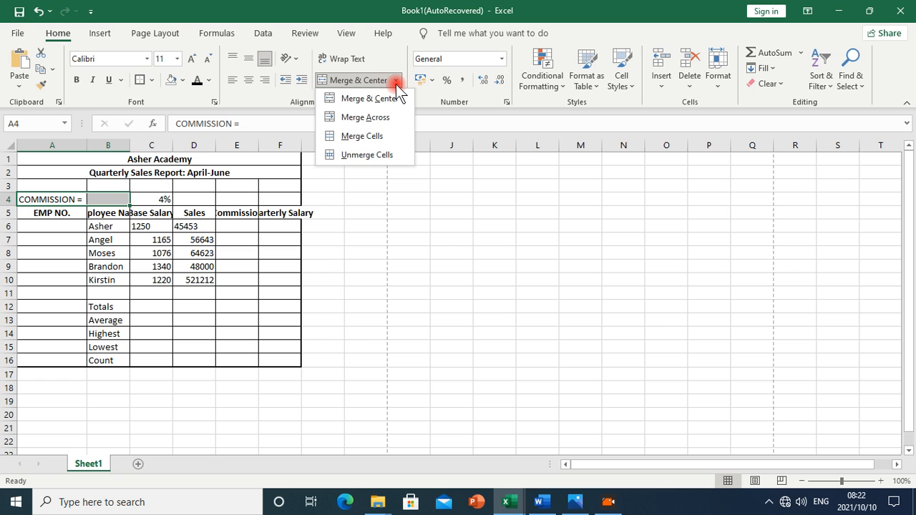
{"action": "left_click", "coordinate": [369, 135]}
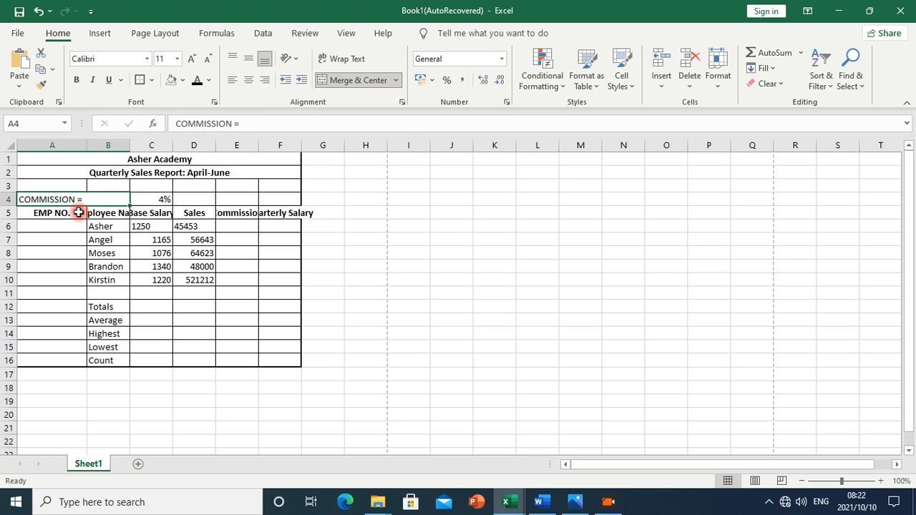
{"action": "left_click", "coordinate": [77, 79]}
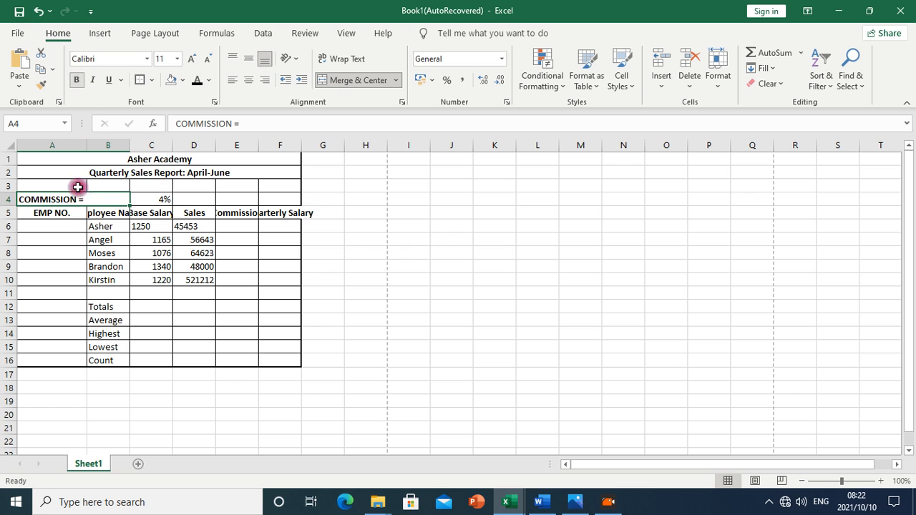
{"action": "left_click", "coordinate": [92, 263]}
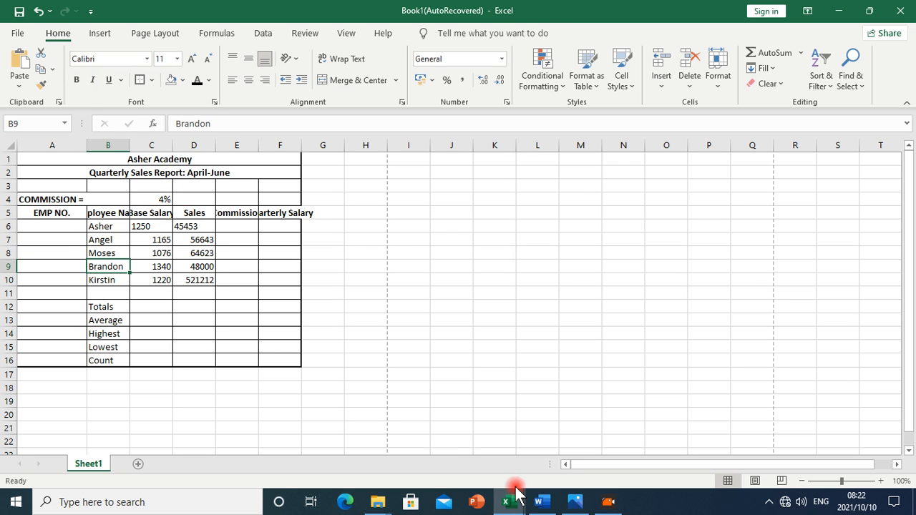
{"action": "left_click", "coordinate": [576, 501]}
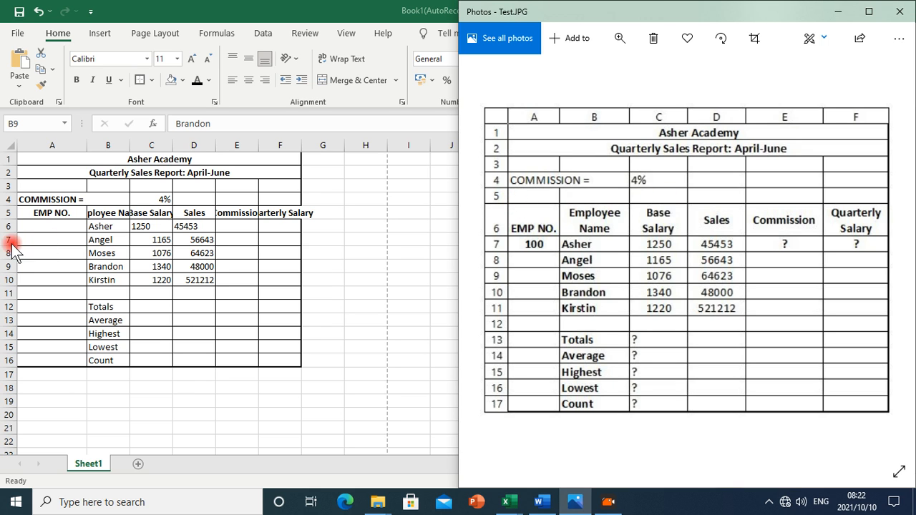
{"action": "left_click", "coordinate": [5, 215]}
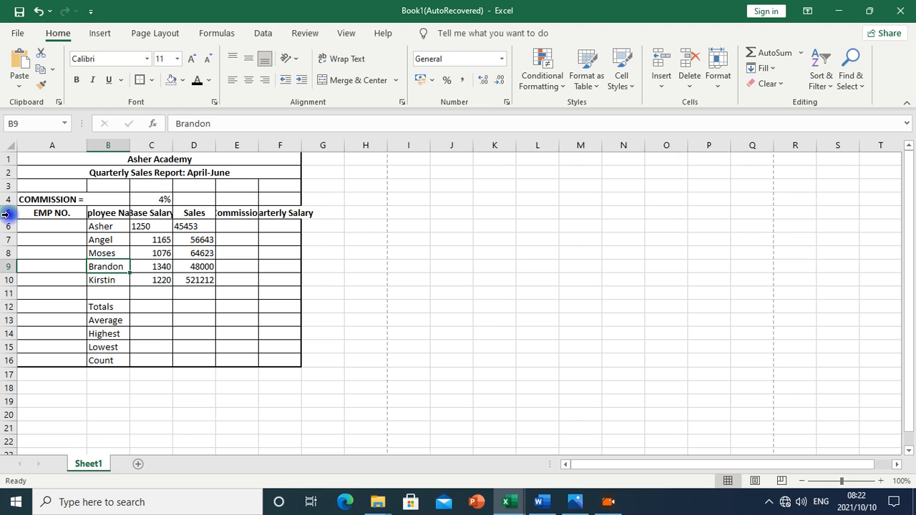
Insert a blank row above the EMP NO. header row
{"action": "left_click", "coordinate": [6, 215]}
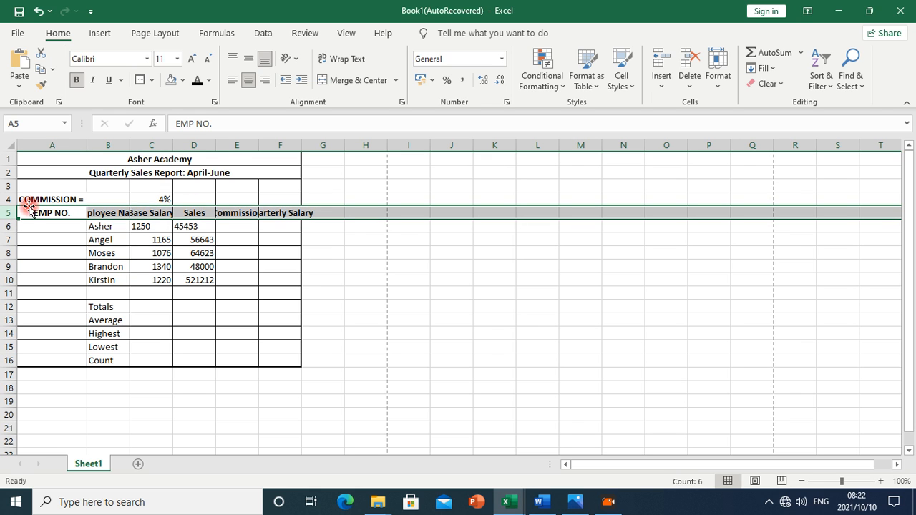
{"action": "left_click", "coordinate": [107, 254]}
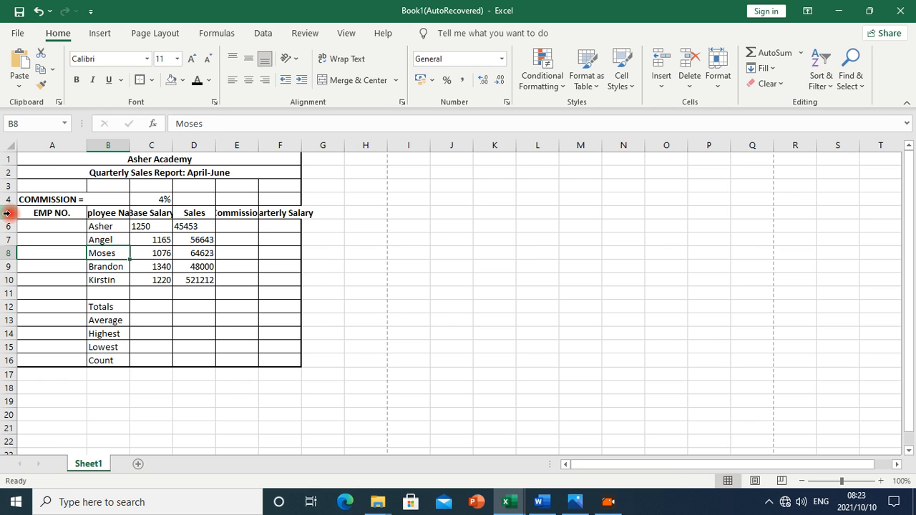
{"action": "right_click", "coordinate": [7, 213]}
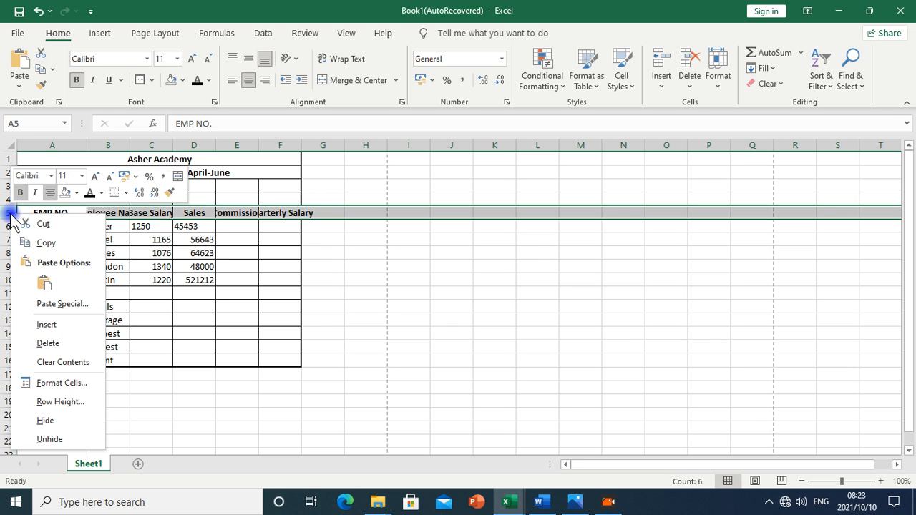
{"action": "left_click", "coordinate": [44, 326]}
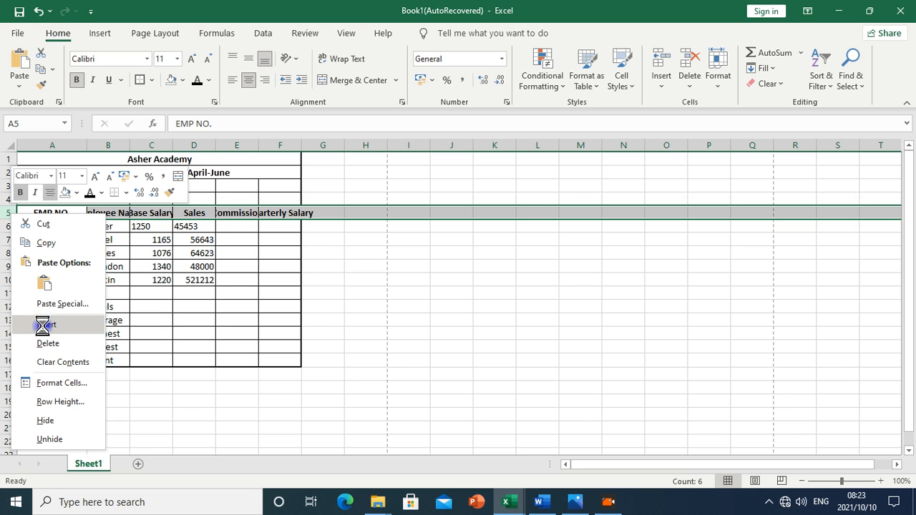
{"action": "left_click", "coordinate": [136, 294]}
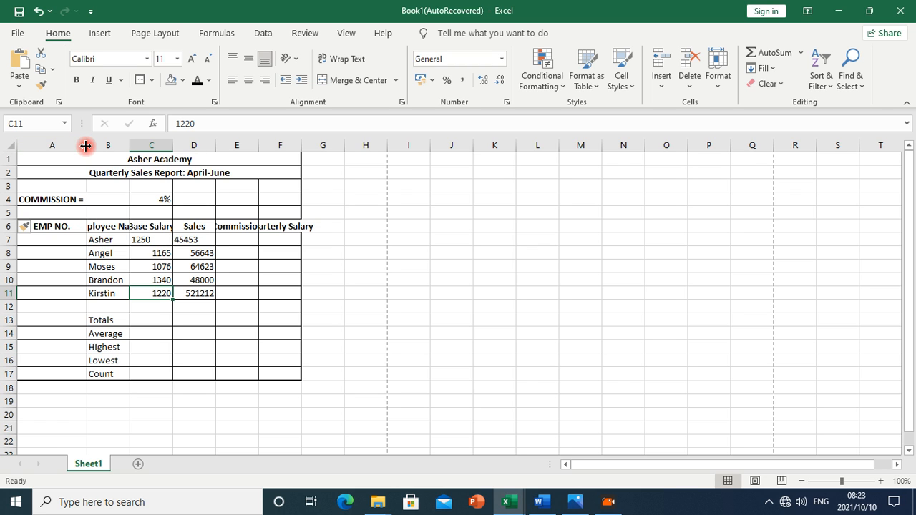
Give cell B5 in the new blank row All Borders
{"action": "left_click", "coordinate": [94, 212]}
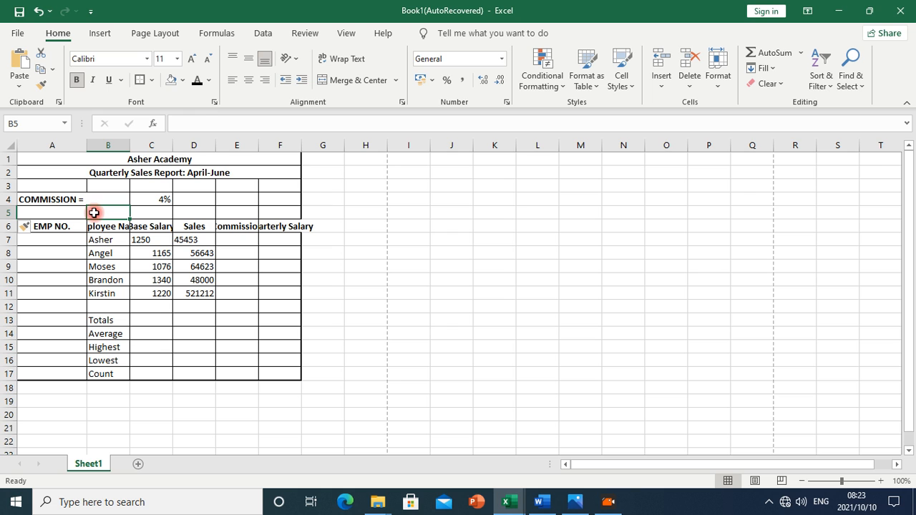
{"action": "left_click", "coordinate": [93, 346]}
{"action": "key", "text": "Up"}
{"action": "key", "text": "Up"}
{"action": "key", "text": "Up"}
{"action": "left_click", "coordinate": [97, 212]}
{"action": "left_click", "coordinate": [155, 81]}
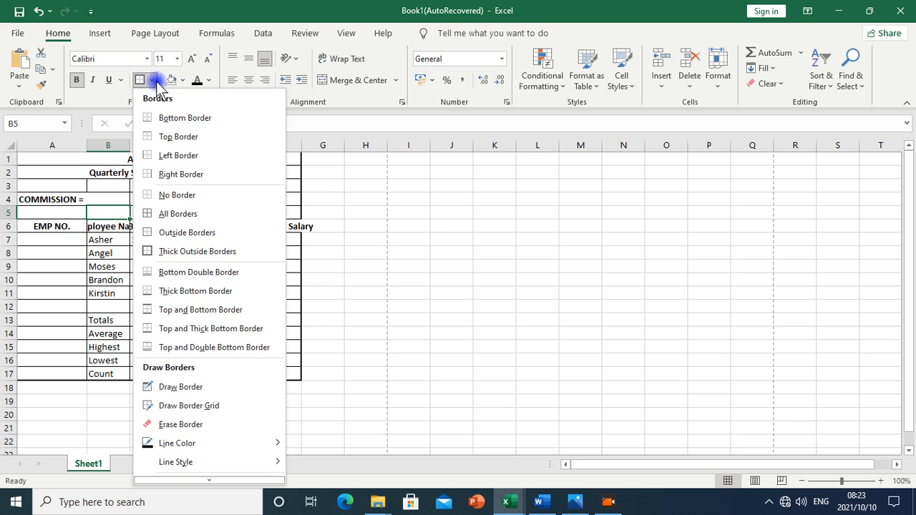
{"action": "left_click", "coordinate": [181, 217]}
{"action": "left_click", "coordinate": [155, 290]}
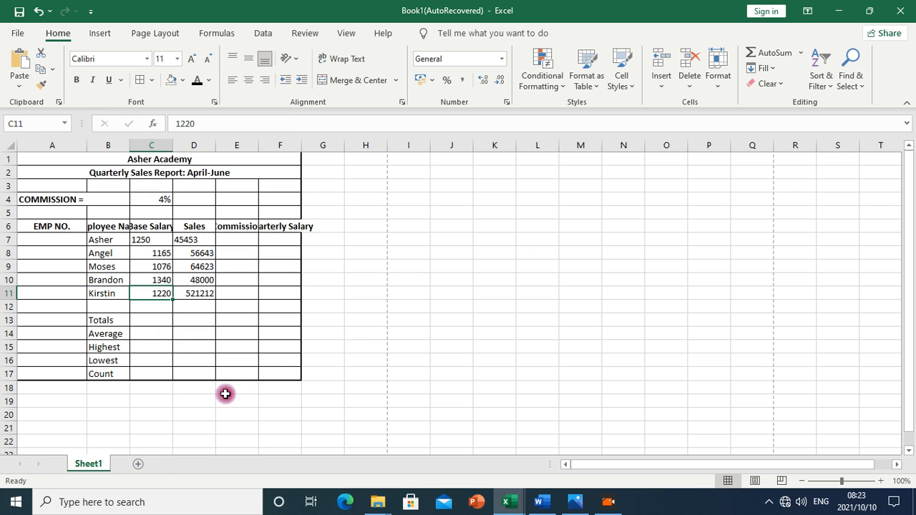
{"action": "left_click", "coordinate": [152, 200]}
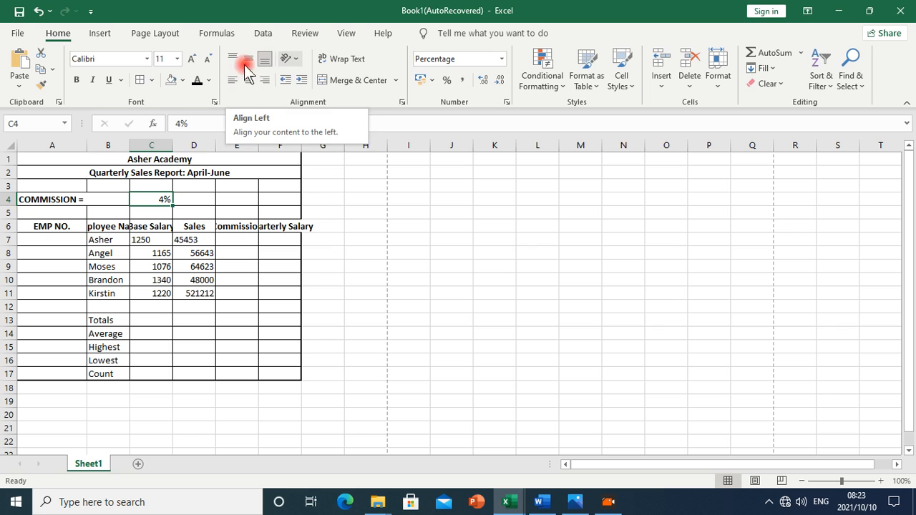
Left-align the 4% commission rate in C4 and compare with the reference picture
{"action": "left_click", "coordinate": [233, 81]}
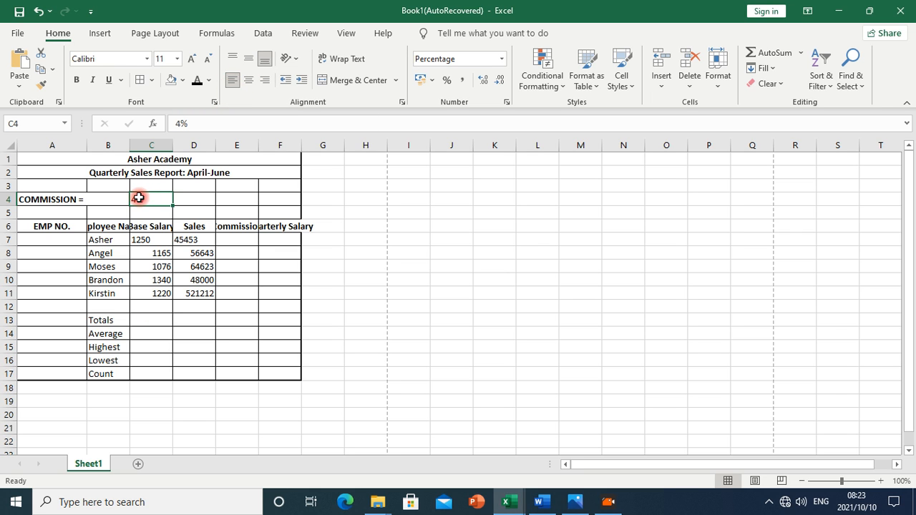
{"action": "left_click", "coordinate": [192, 292]}
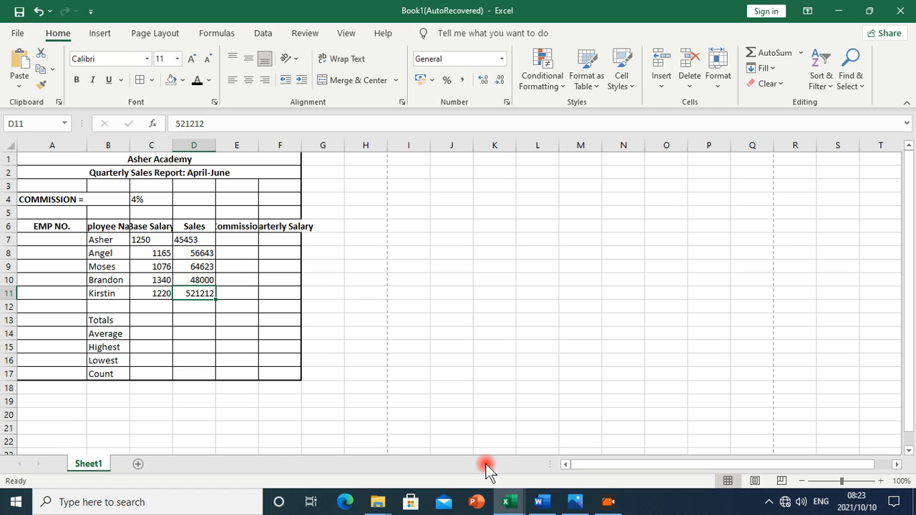
{"action": "left_click", "coordinate": [575, 501]}
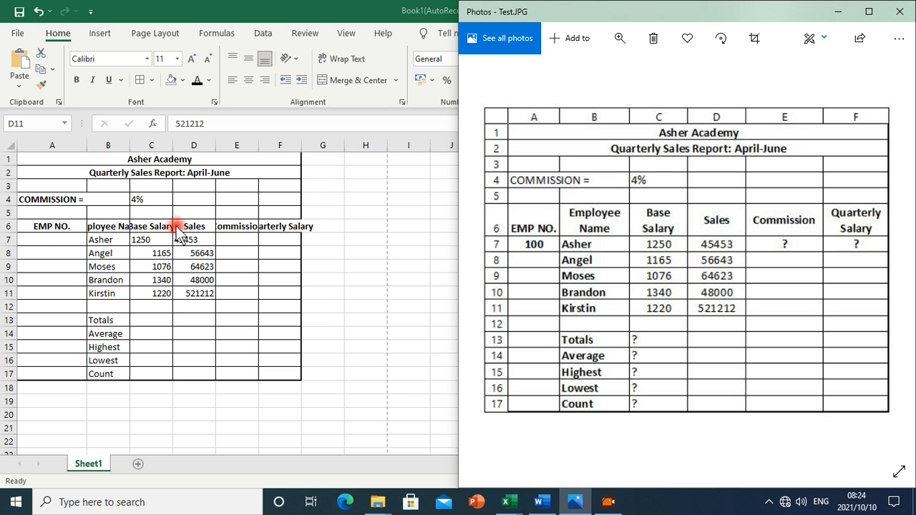
{"action": "left_click", "coordinate": [49, 228]}
Turn on Wrap Text for the header row A6:F6
{"action": "left_click", "coordinate": [57, 227]}
{"action": "left_click_drag", "start_coordinate": [57, 226], "coordinate": [287, 227]}
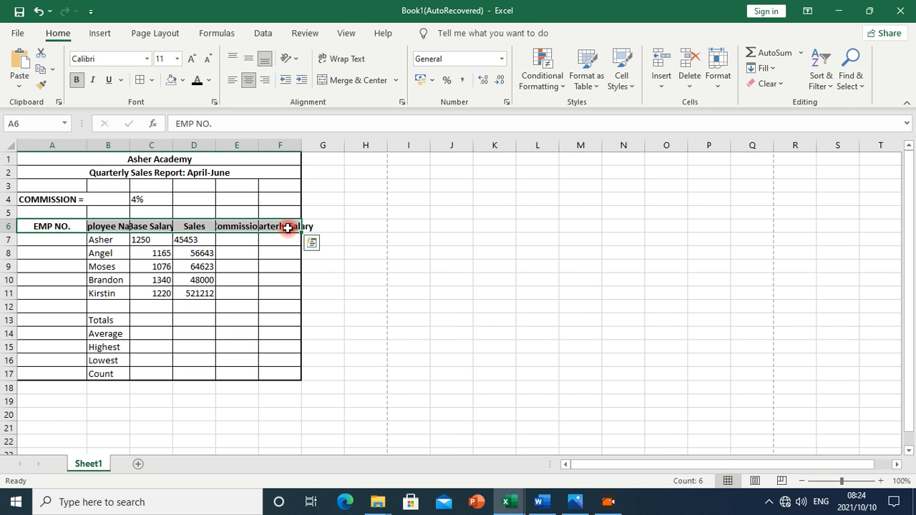
{"action": "left_click", "coordinate": [344, 61]}
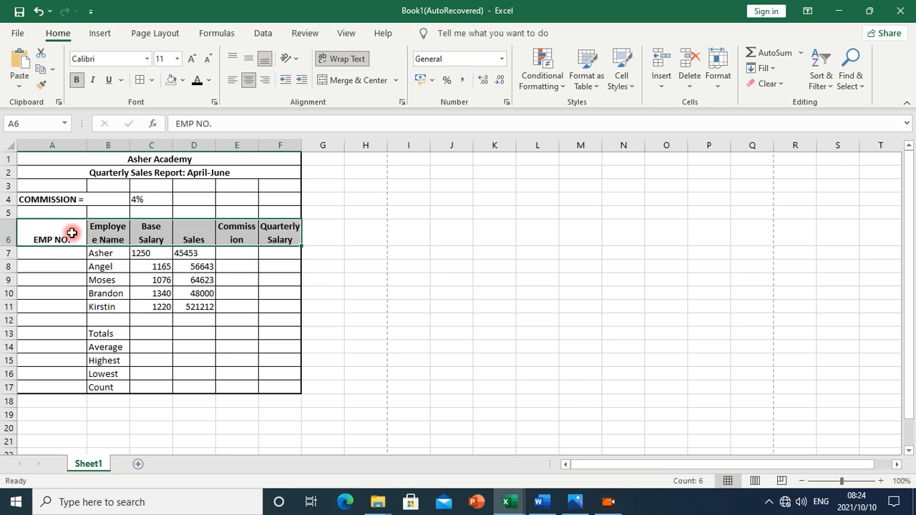
Widen columns B, C and E and narrow column A to fit the wrapped headers
{"action": "left_click_drag", "start_coordinate": [130, 145], "coordinate": [136, 146]}
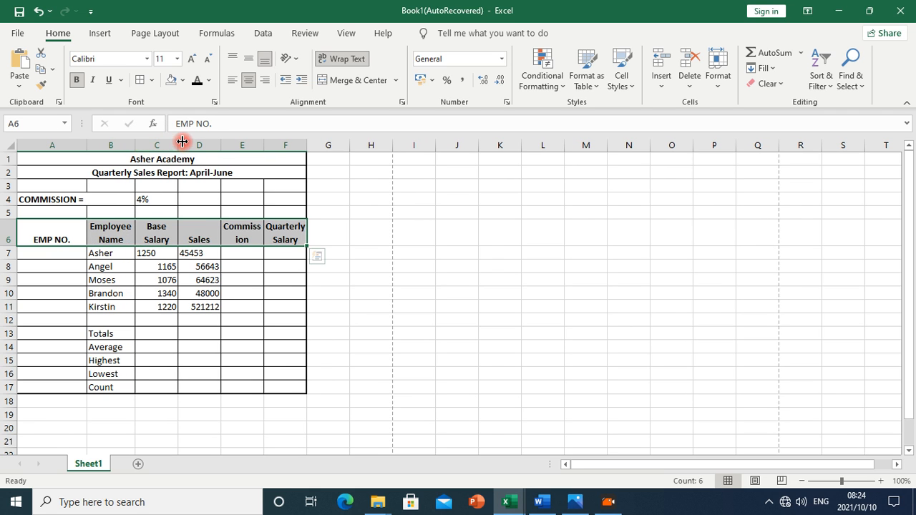
{"action": "left_click_drag", "start_coordinate": [179, 141], "coordinate": [181, 143]}
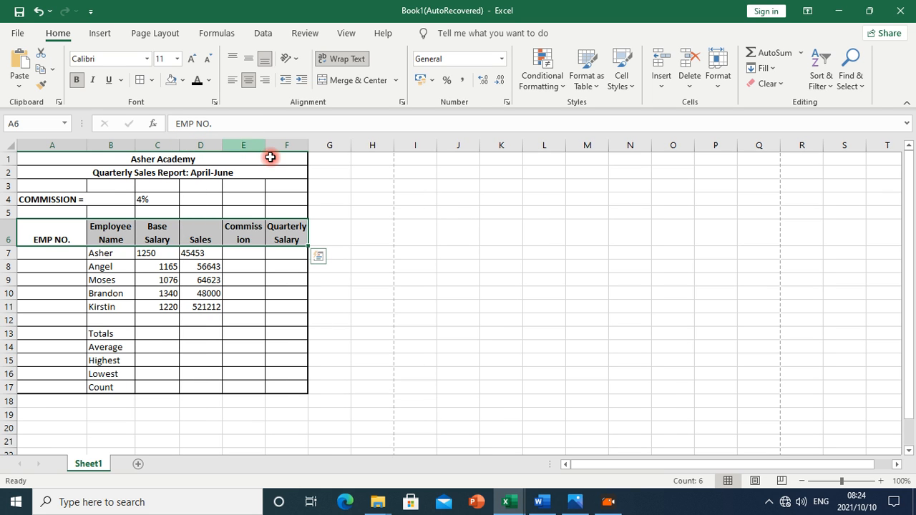
{"action": "left_click_drag", "start_coordinate": [265, 145], "coordinate": [338, 148]}
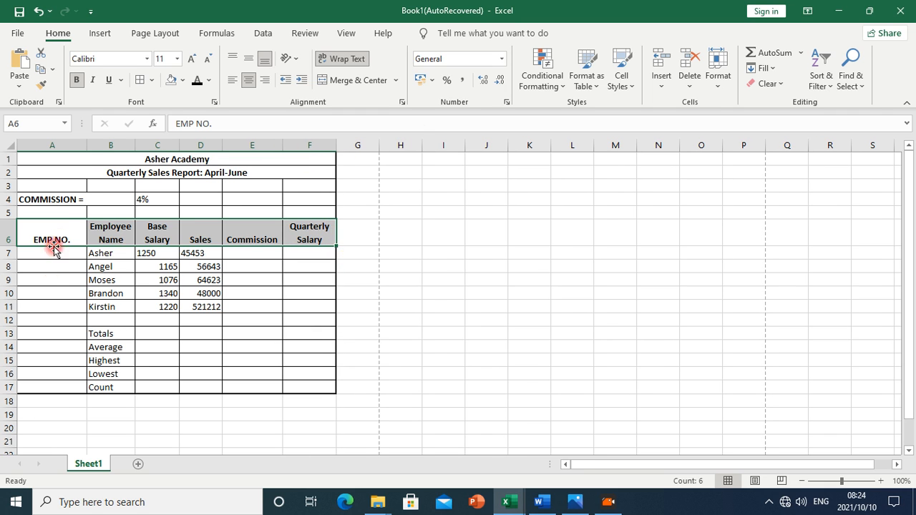
{"action": "left_click_drag", "start_coordinate": [90, 143], "coordinate": [53, 148]}
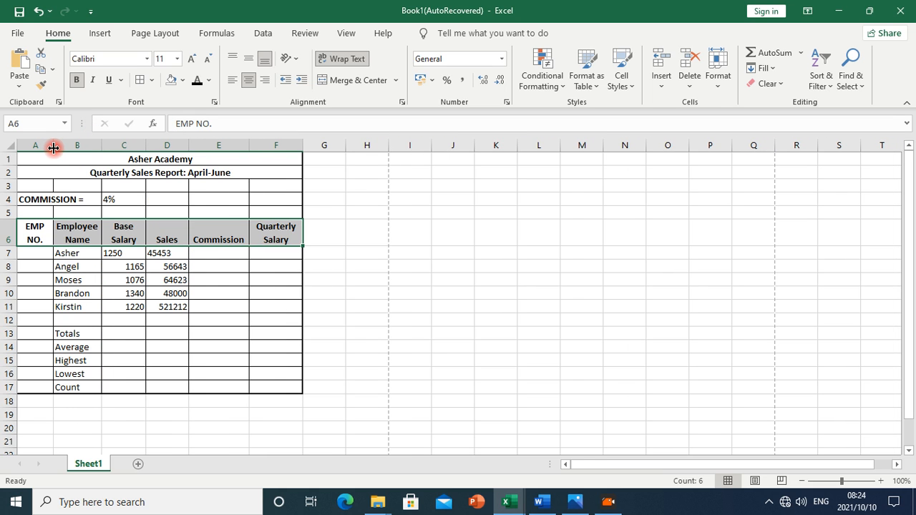
{"action": "left_click", "coordinate": [194, 308]}
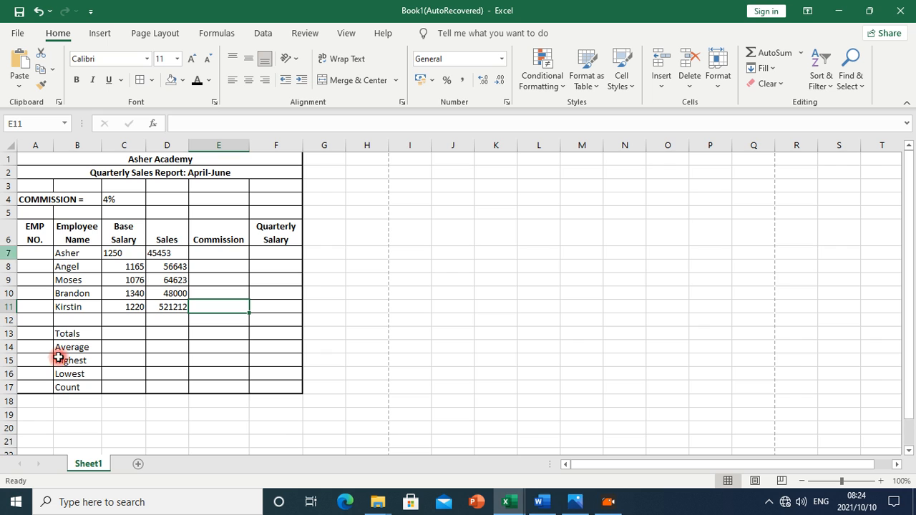
{"action": "left_click", "coordinate": [581, 511]}
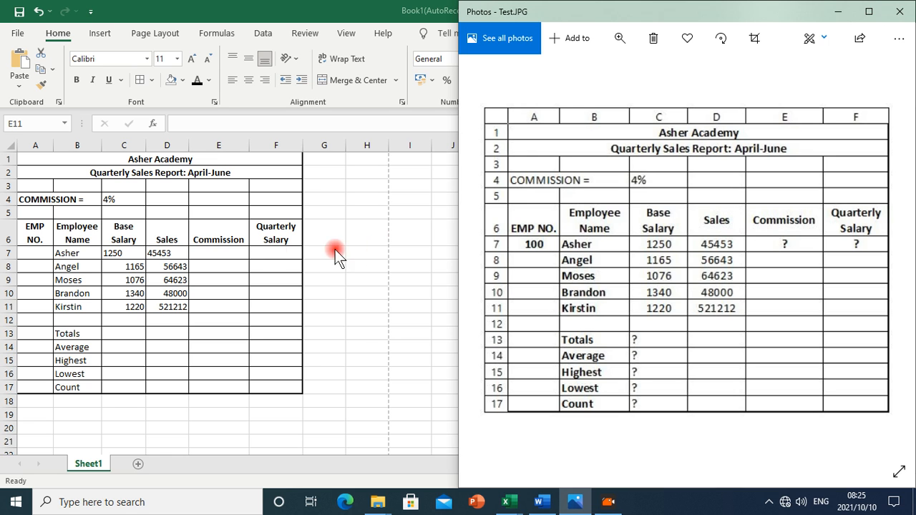
{"action": "left_click", "coordinate": [40, 231]}
Middle-align the A6:F6 headers and check them against the reference picture
{"action": "left_click_drag", "start_coordinate": [40, 232], "coordinate": [293, 231]}
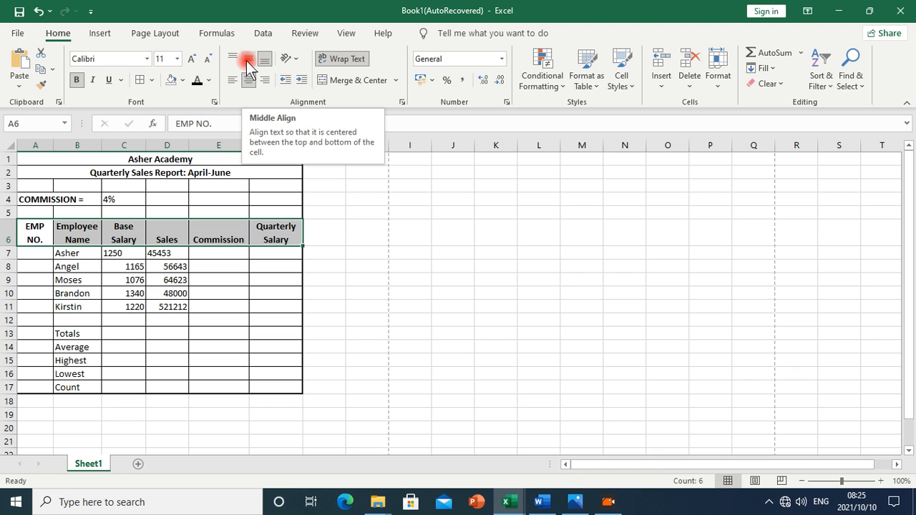
{"action": "left_click", "coordinate": [247, 61]}
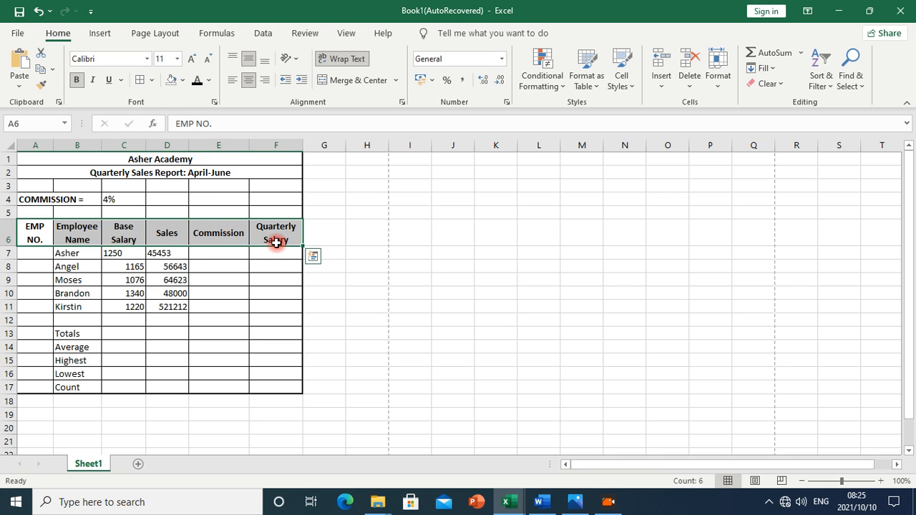
{"action": "left_click", "coordinate": [575, 500]}
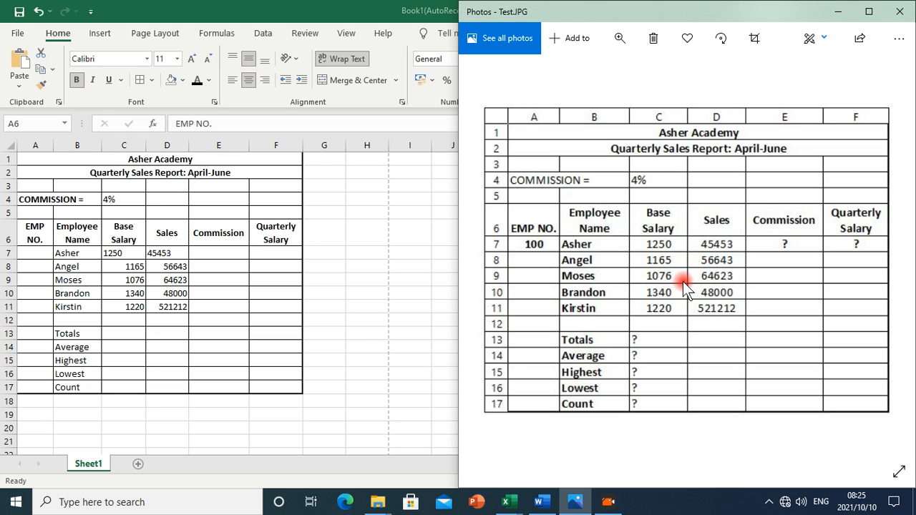
{"action": "left_click", "coordinate": [124, 252]}
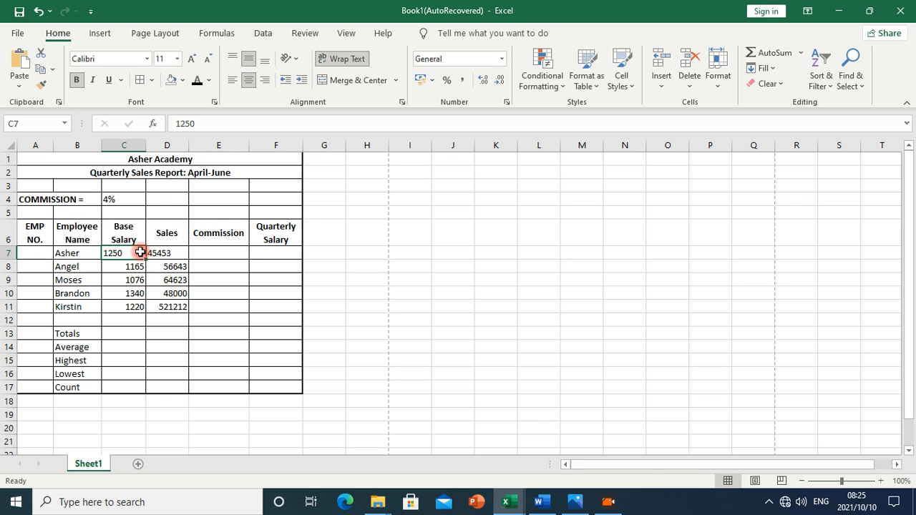
Centre the base salary and sales figures in C7:D11 and compare them with the reference picture
{"action": "left_click_drag", "start_coordinate": [142, 252], "coordinate": [153, 250]}
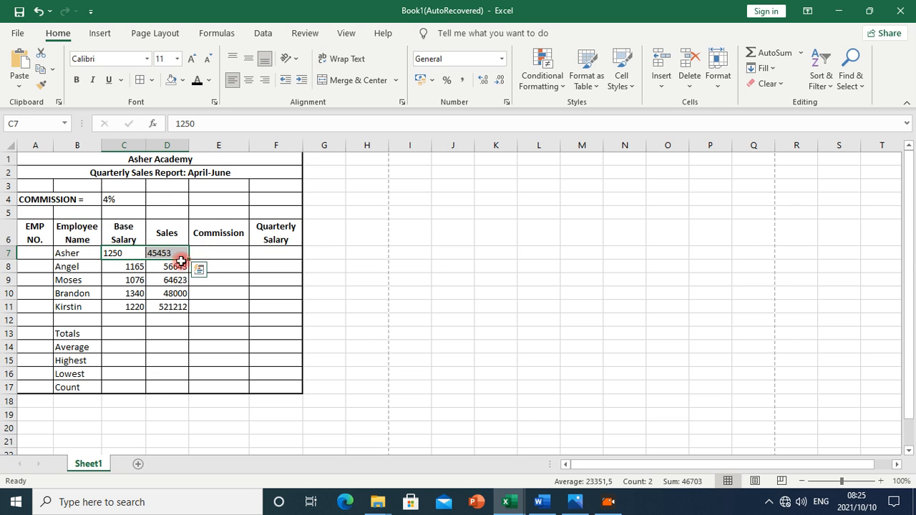
{"action": "left_click", "coordinate": [576, 501]}
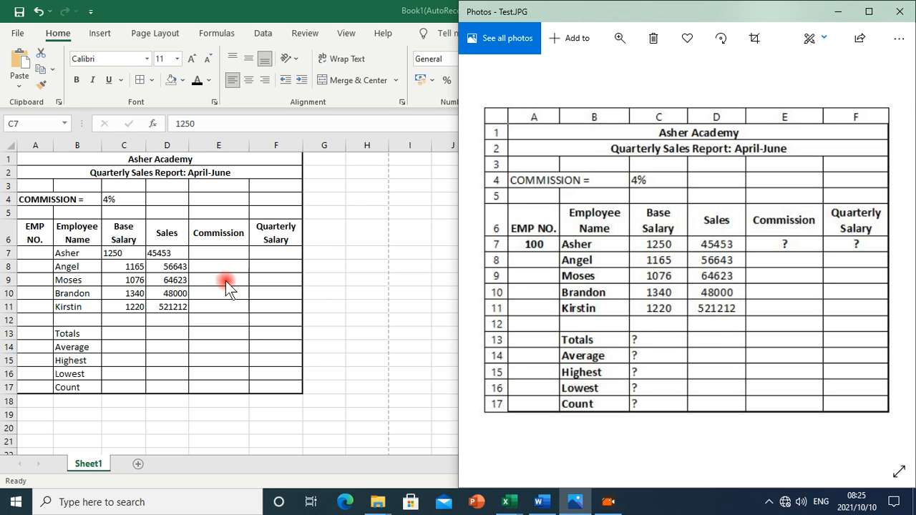
{"action": "left_click_drag", "start_coordinate": [134, 255], "coordinate": [298, 270]}
{"action": "left_click_drag", "start_coordinate": [237, 268], "coordinate": [172, 303]}
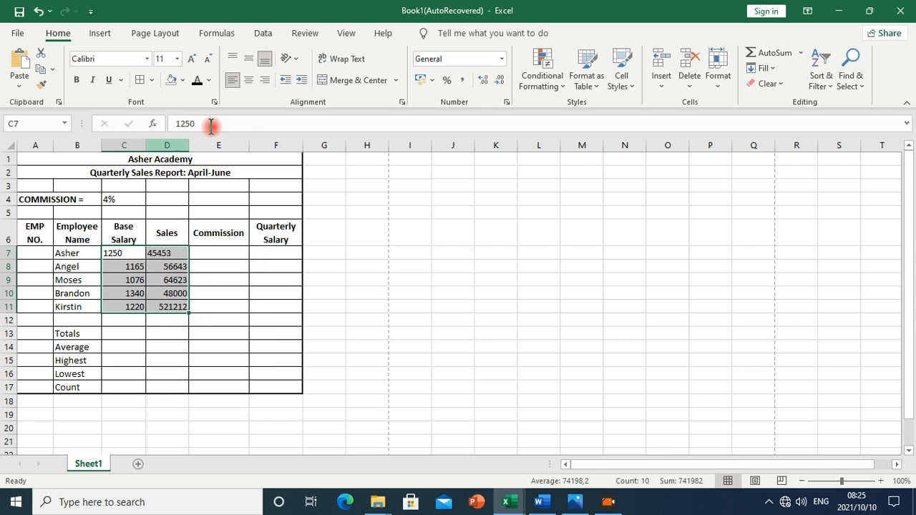
{"action": "left_click", "coordinate": [248, 81]}
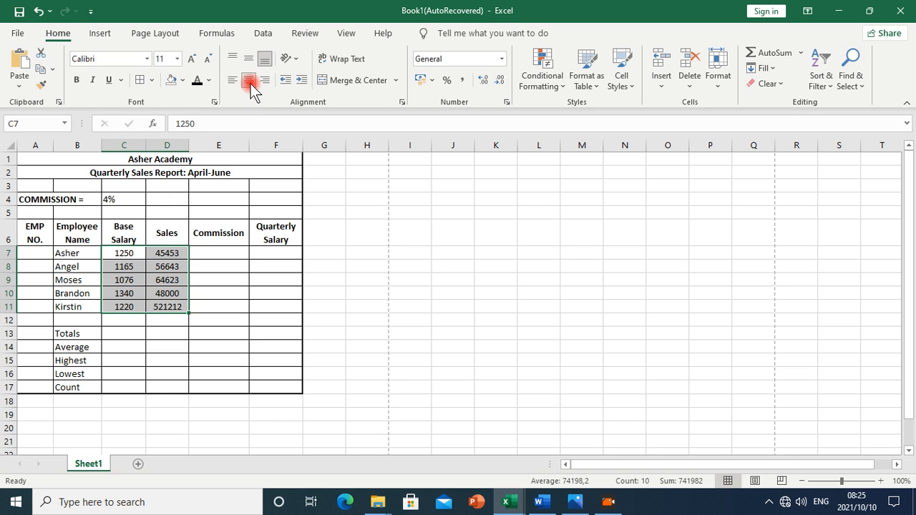
{"action": "left_click", "coordinate": [576, 501]}
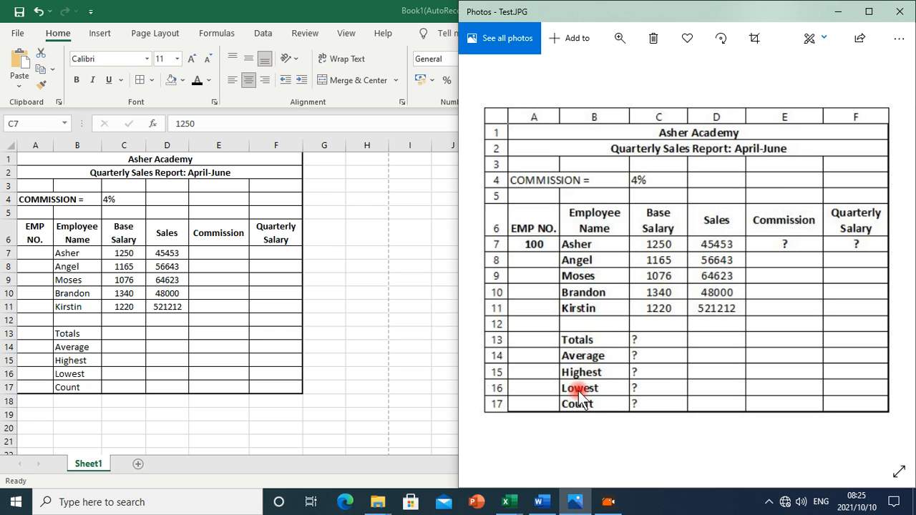
{"action": "left_click", "coordinate": [65, 256]}
{"action": "left_click_drag", "start_coordinate": [64, 256], "coordinate": [67, 385]}
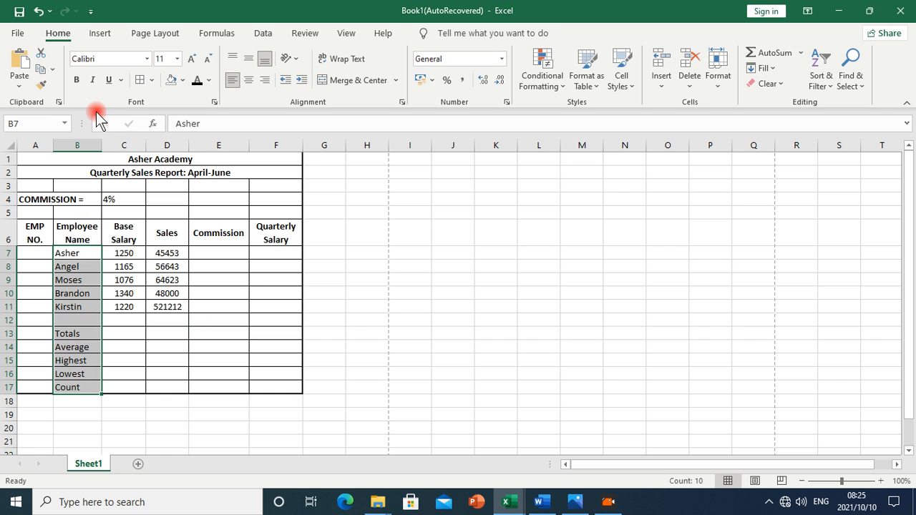
{"action": "left_click", "coordinate": [77, 80]}
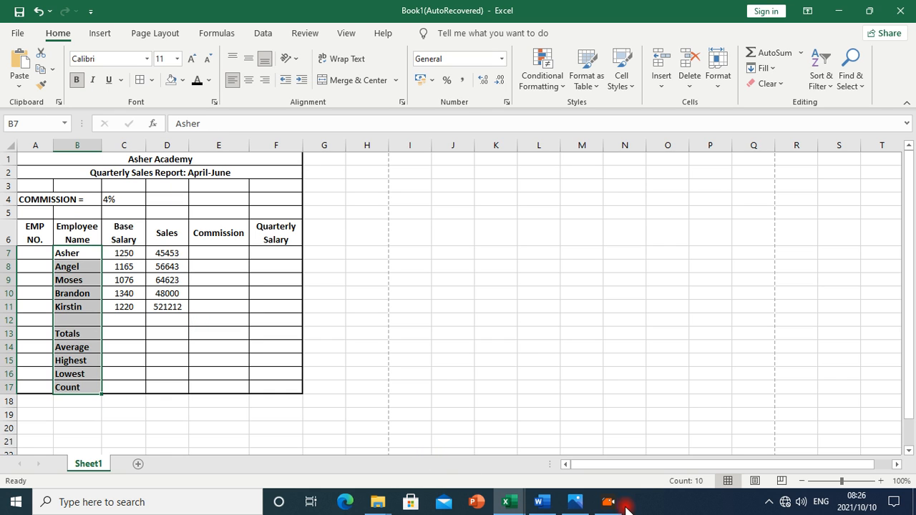
{"action": "left_click", "coordinate": [576, 502]}
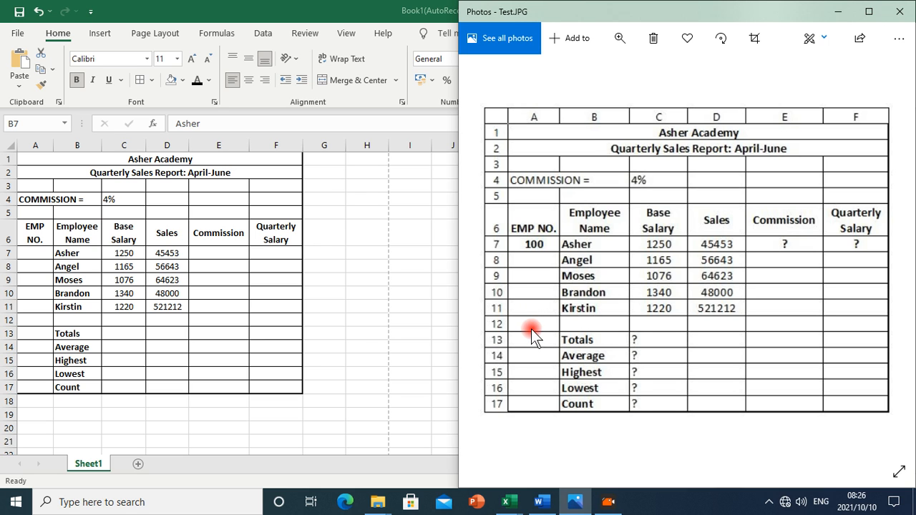
Enter employee numbers 100 and 200 in A7:A8 and fill the series down to 500 in A11
{"action": "left_click", "coordinate": [27, 255]}
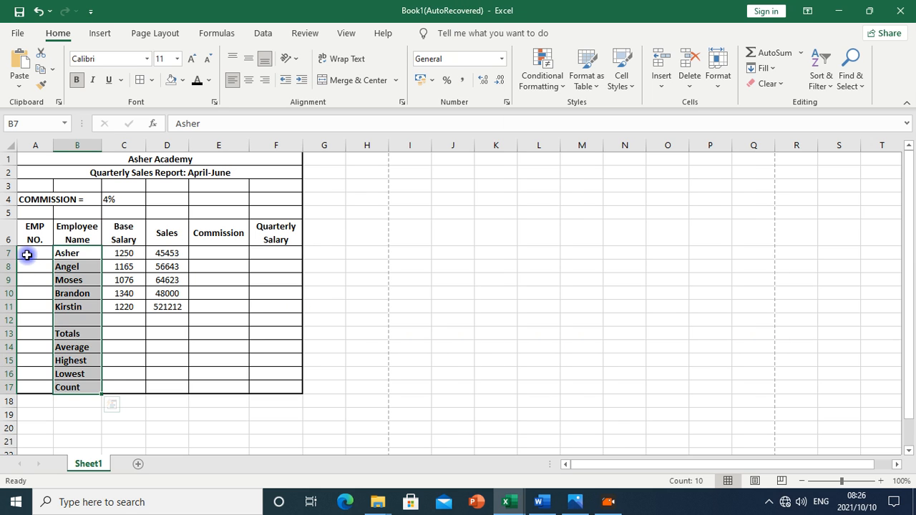
{"action": "left_click", "coordinate": [29, 255]}
{"action": "type", "text": "1"}
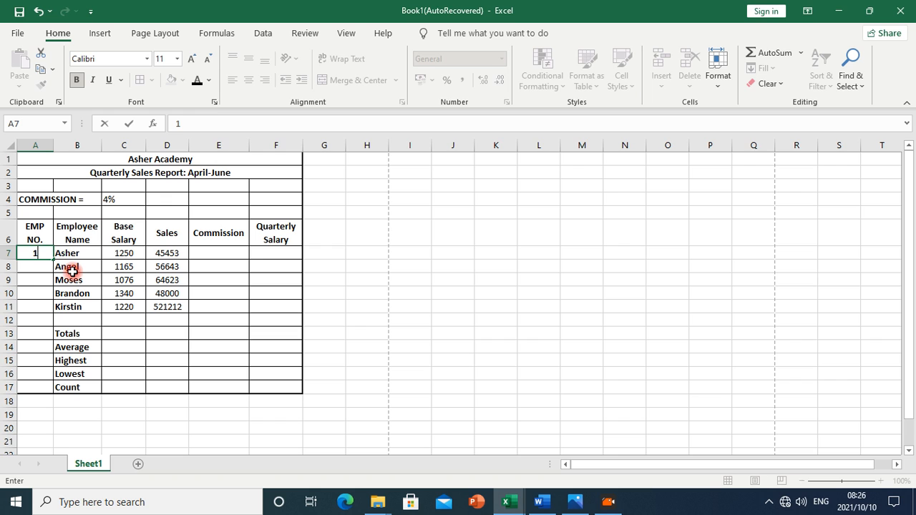
{"action": "type", "text": "00"}
{"action": "left_click", "coordinate": [38, 267]}
{"action": "type", "text": "200"}
{"action": "left_click", "coordinate": [86, 283]}
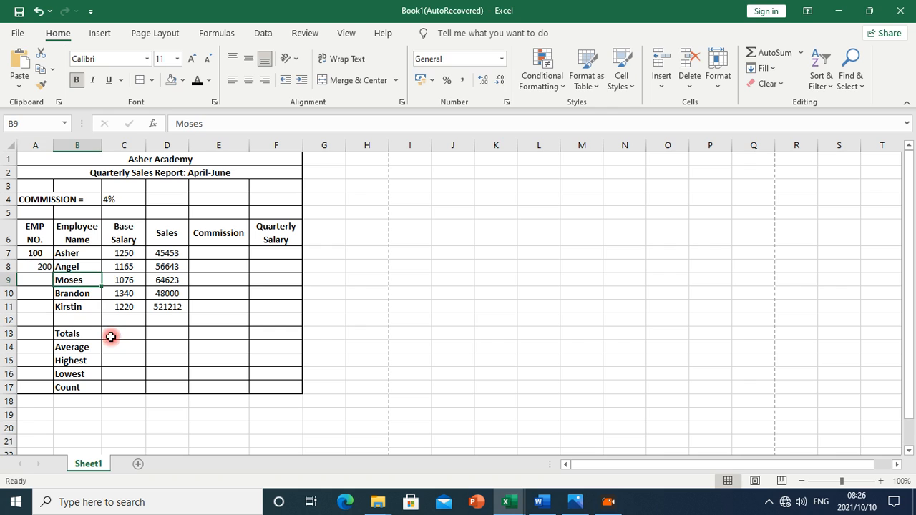
{"action": "left_click", "coordinate": [38, 254]}
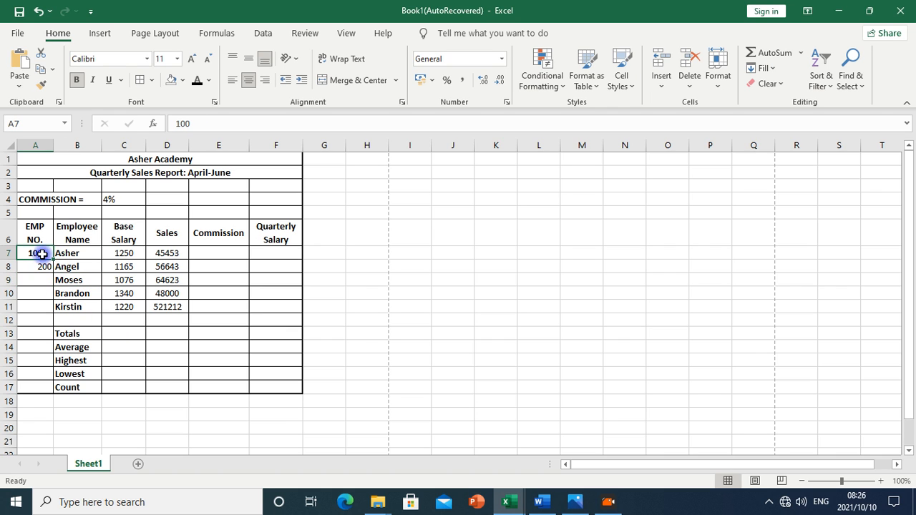
{"action": "left_click_drag", "start_coordinate": [43, 260], "coordinate": [44, 266]}
{"action": "left_click", "coordinate": [104, 279]}
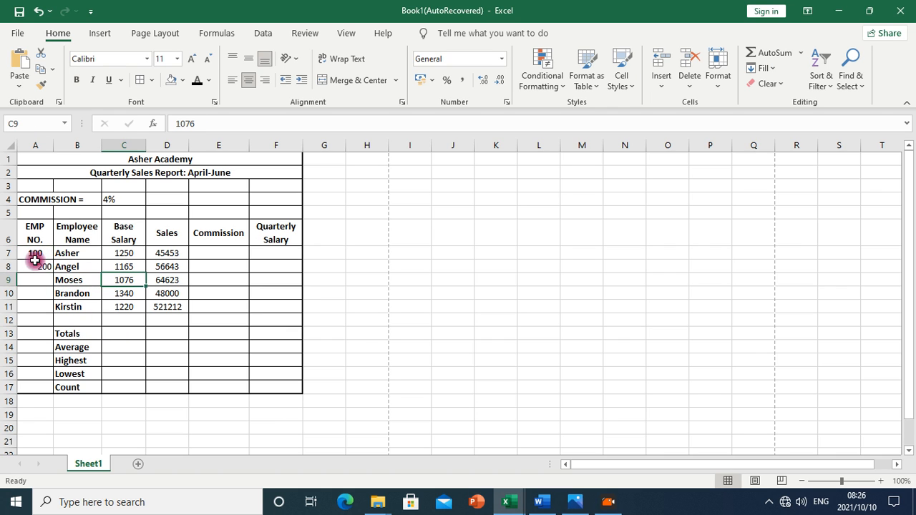
{"action": "left_click_drag", "start_coordinate": [34, 254], "coordinate": [36, 266]}
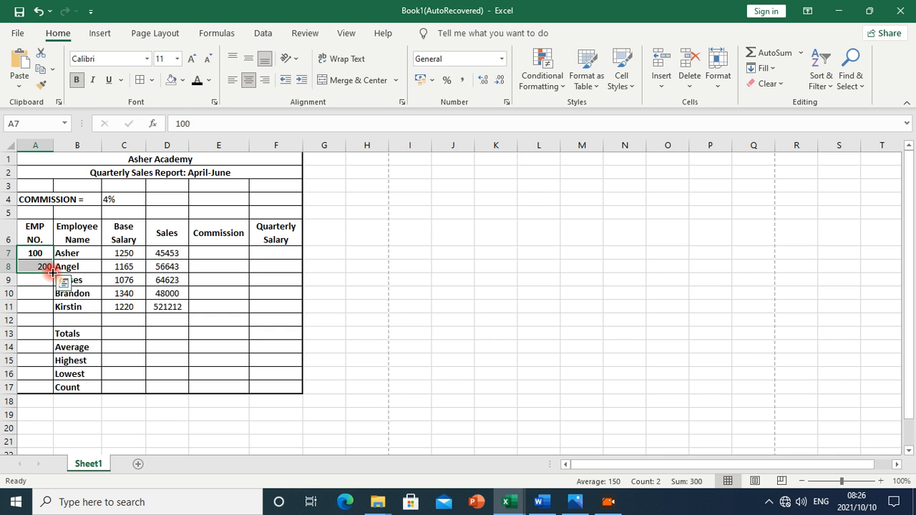
{"action": "left_click", "coordinate": [118, 279]}
{"action": "left_click_drag", "start_coordinate": [27, 252], "coordinate": [33, 269]}
{"action": "left_click_drag", "start_coordinate": [54, 273], "coordinate": [53, 309]}
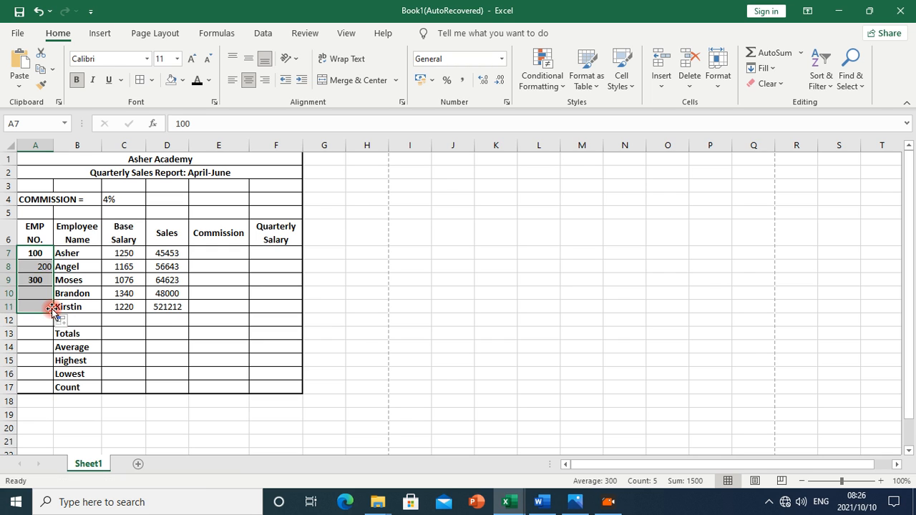
Make the employee numbers in A7:A11 bold and centred, and check them against the reference photo
{"action": "left_click", "coordinate": [202, 333]}
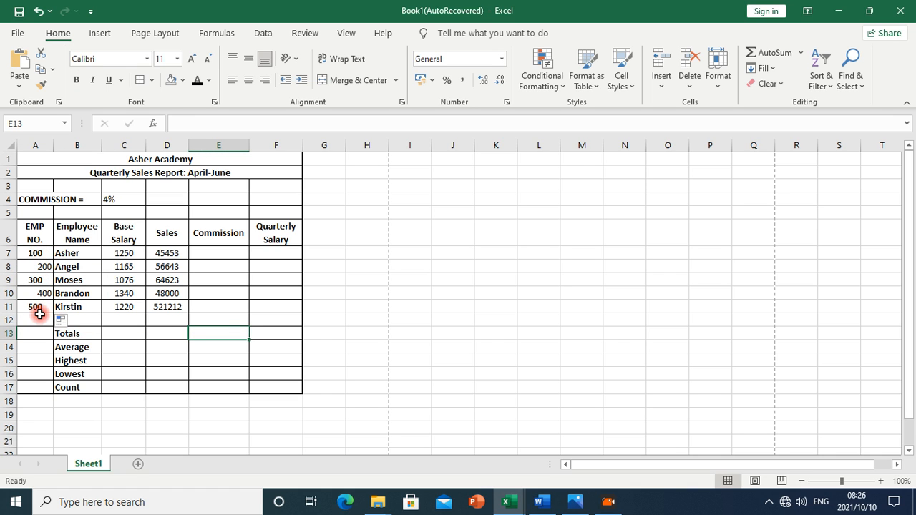
{"action": "left_click_drag", "start_coordinate": [41, 256], "coordinate": [50, 302]}
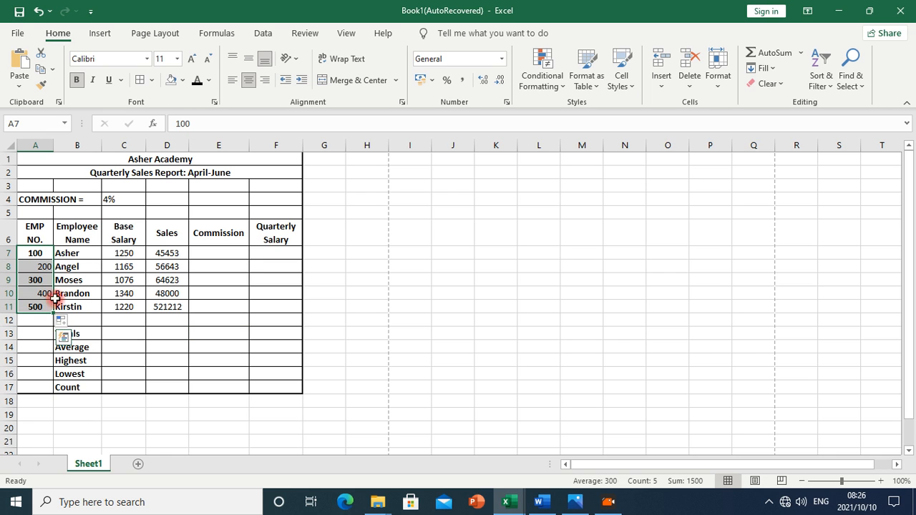
{"action": "left_click", "coordinate": [81, 82]}
{"action": "left_click", "coordinate": [246, 83]}
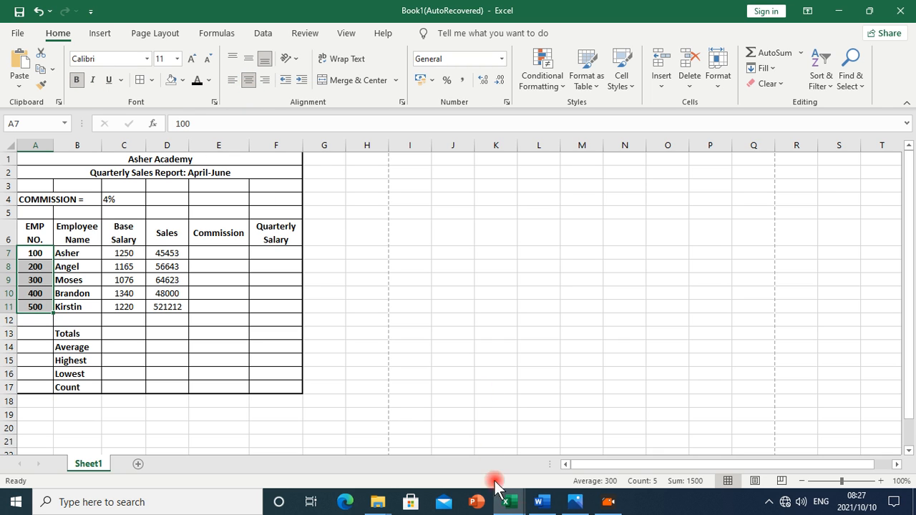
{"action": "left_click", "coordinate": [575, 502]}
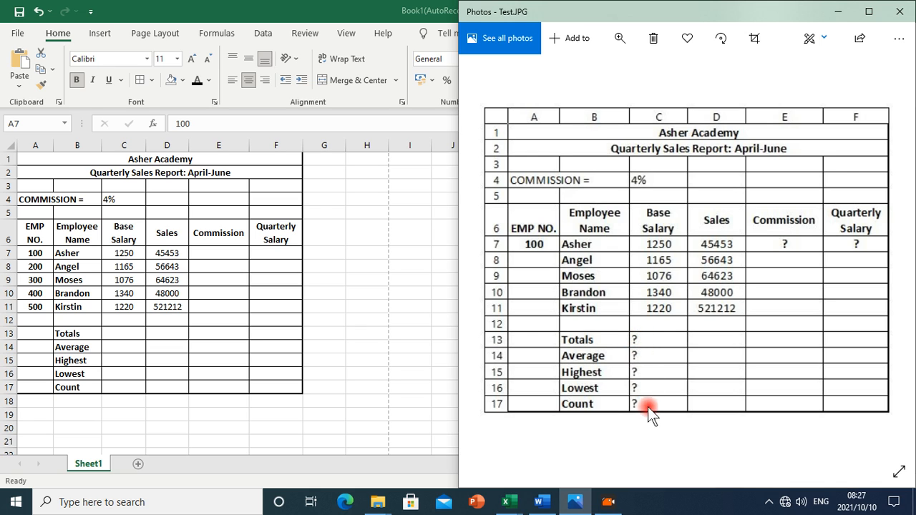
Hide formatting marks and zoom the Word instructions to 120%, then return to the Excel workbook
{"action": "left_click", "coordinate": [549, 505]}
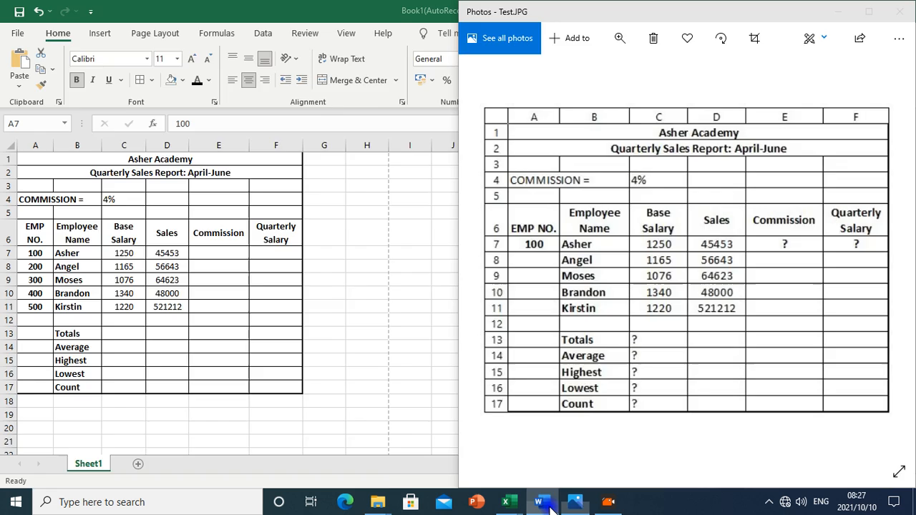
{"action": "scroll", "coordinate": [560, 315], "scroll_direction": "up", "scroll_amount": 2}
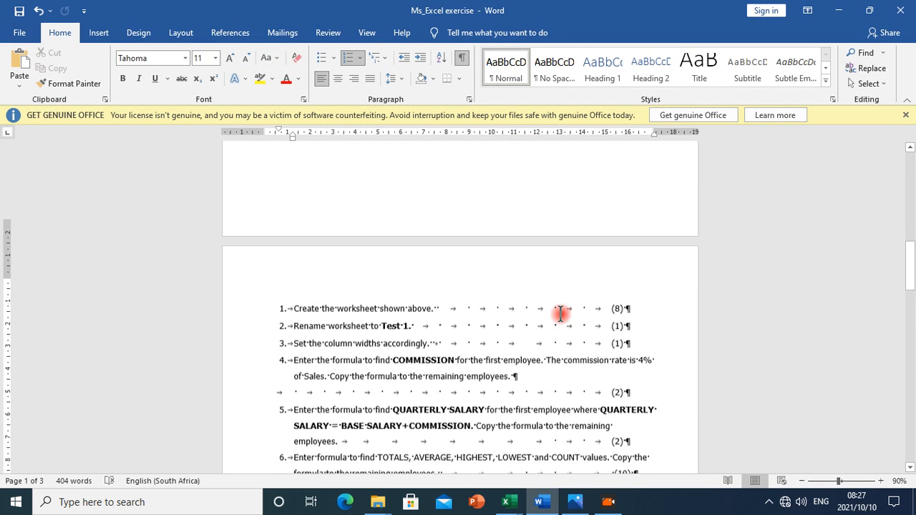
{"action": "scroll", "coordinate": [558, 312], "scroll_direction": "down", "scroll_amount": 1}
{"action": "left_click", "coordinate": [462, 57]}
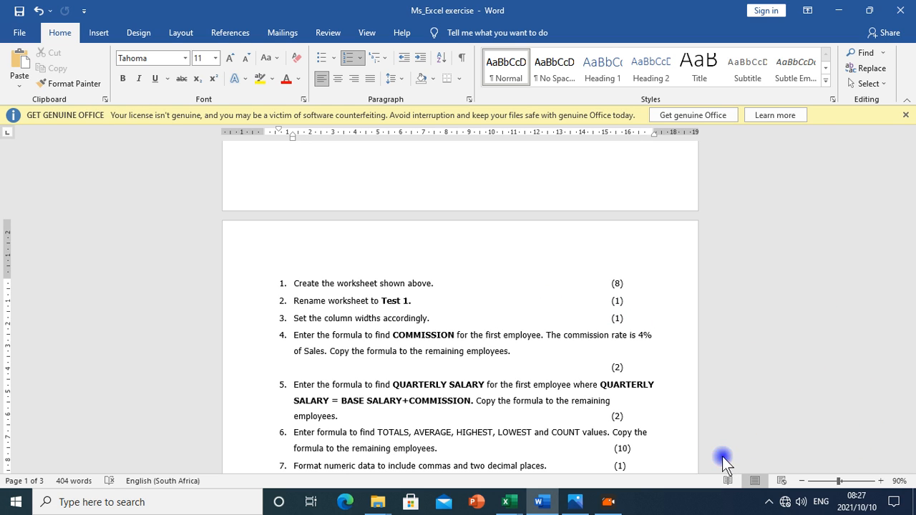
{"action": "left_click", "coordinate": [880, 481]}
{"action": "left_click", "coordinate": [880, 481]}
{"action": "left_click", "coordinate": [881, 481]}
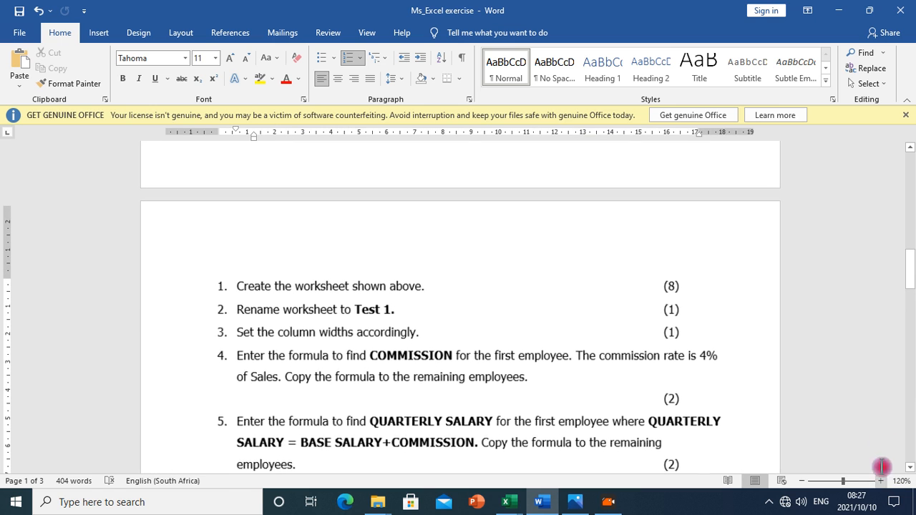
{"action": "left_click_drag", "start_coordinate": [909, 265], "coordinate": [899, 287]}
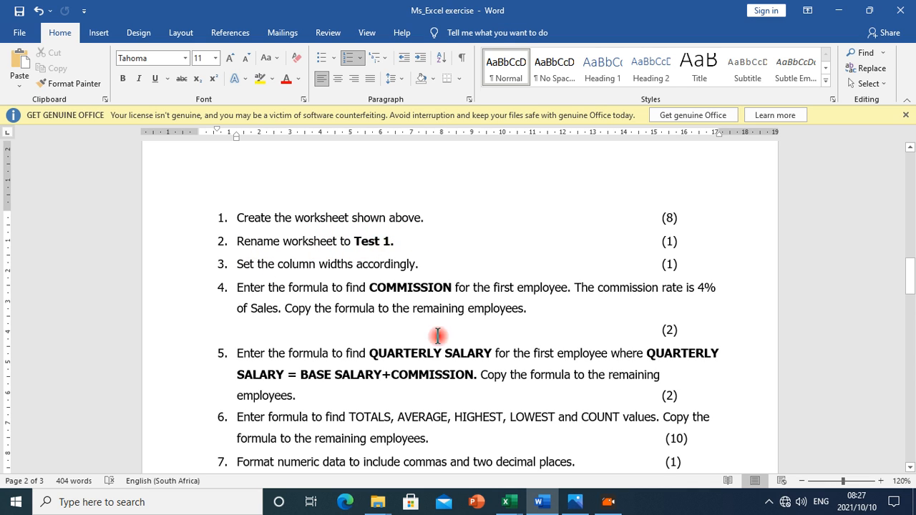
{"action": "mouse_move", "coordinate": [514, 507]}
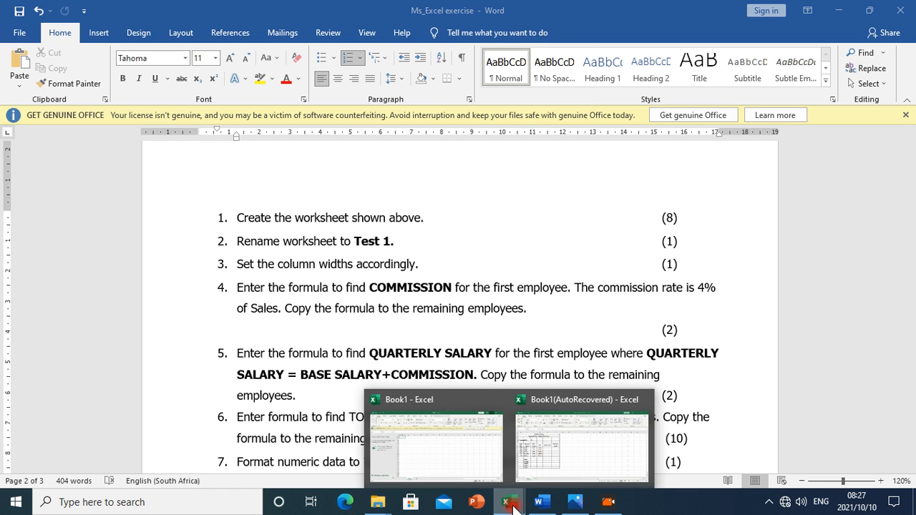
{"action": "left_click", "coordinate": [529, 468]}
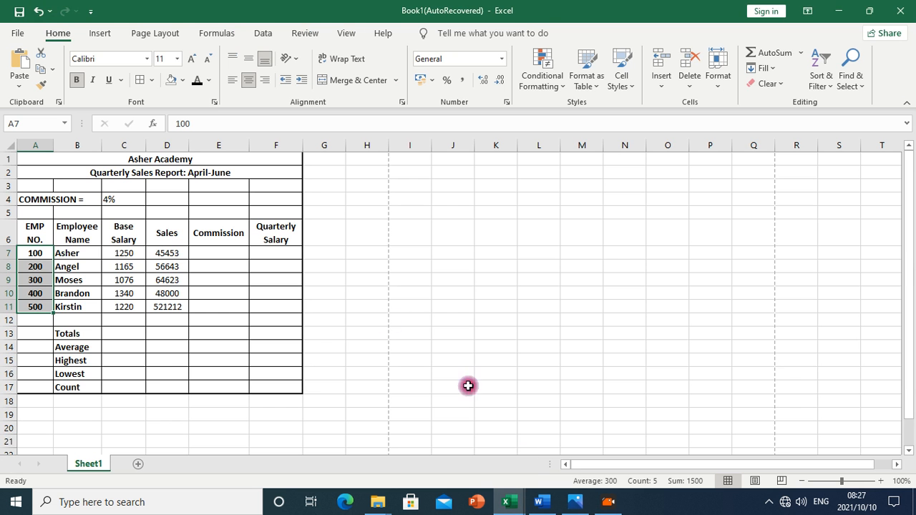
Add two worksheets, then delete Sheet3 and Sheet2 so only Sheet1 remains
{"action": "left_click", "coordinate": [139, 465]}
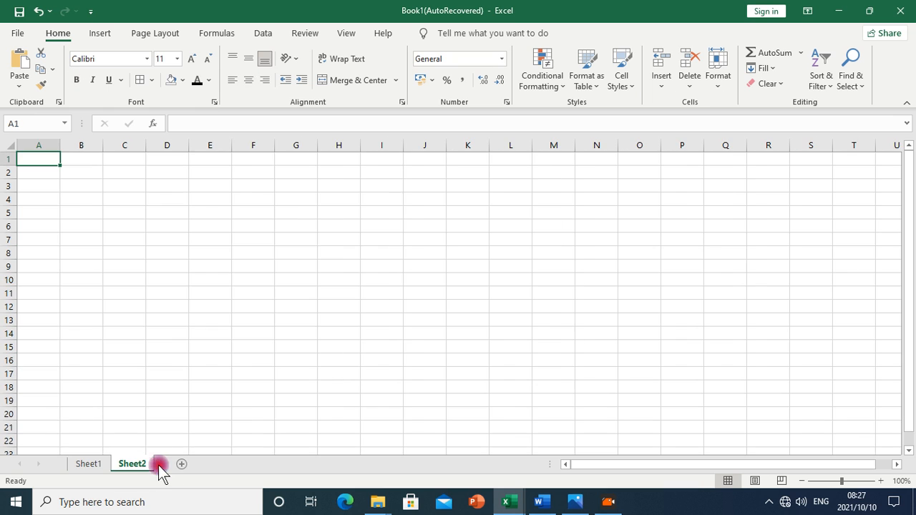
{"action": "left_click", "coordinate": [181, 465]}
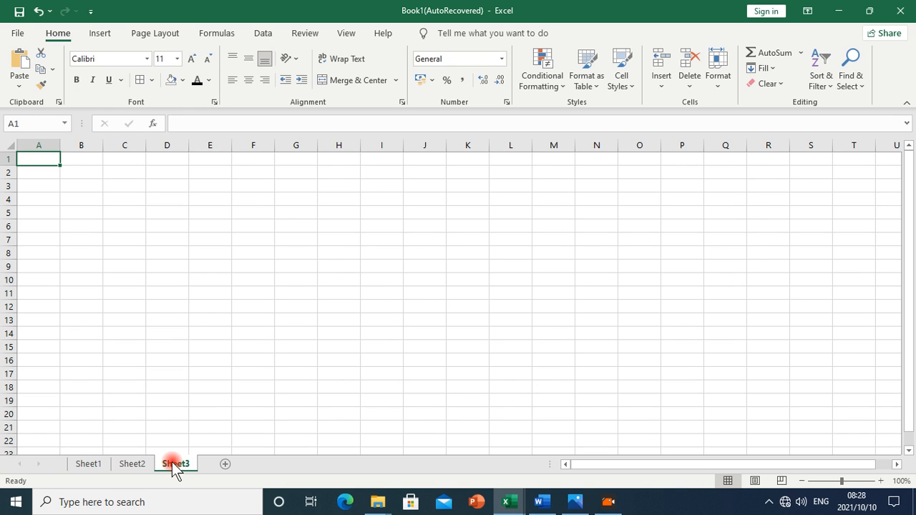
{"action": "right_click", "coordinate": [173, 464]}
{"action": "left_click", "coordinate": [207, 296]}
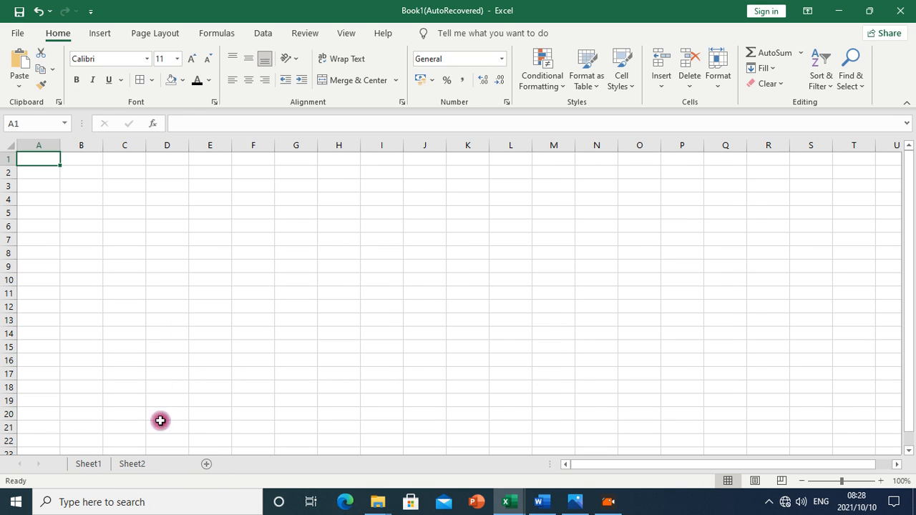
{"action": "right_click", "coordinate": [138, 465]}
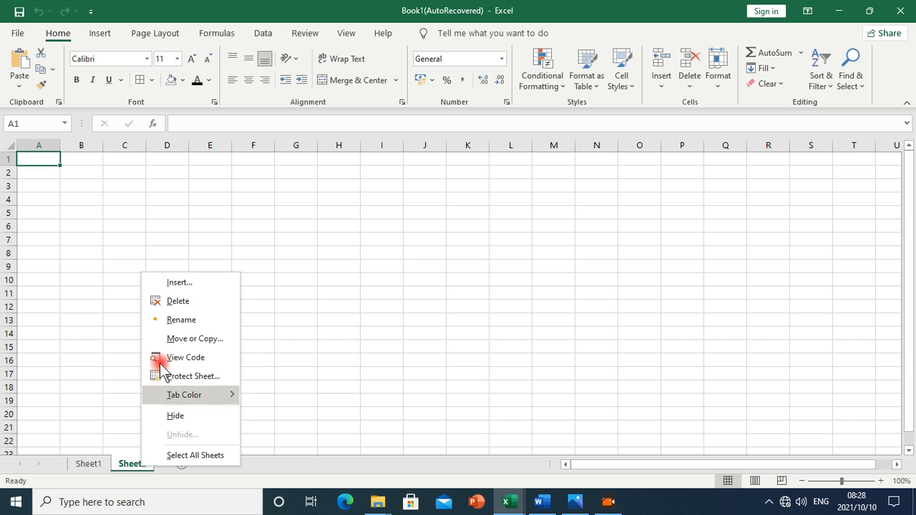
{"action": "left_click", "coordinate": [177, 301]}
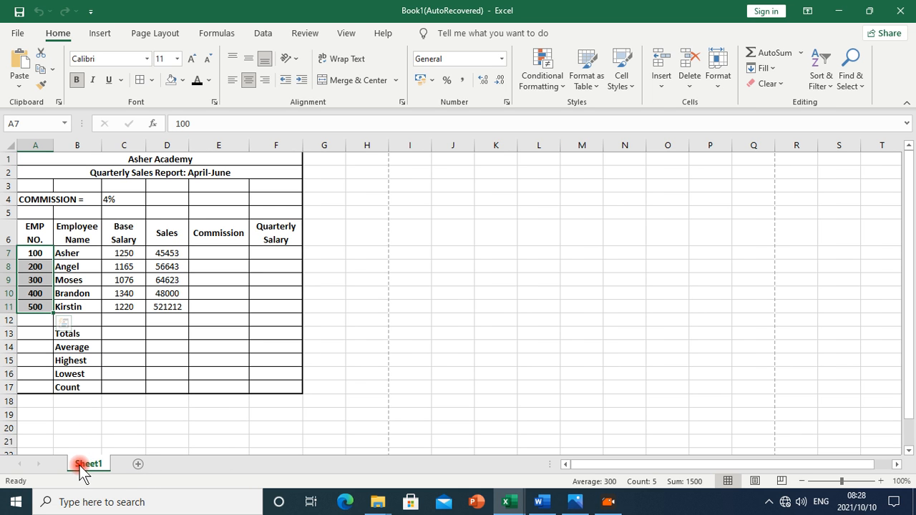
Rename the Sheet1 worksheet to 'Test 1'
{"action": "left_click", "coordinate": [541, 501]}
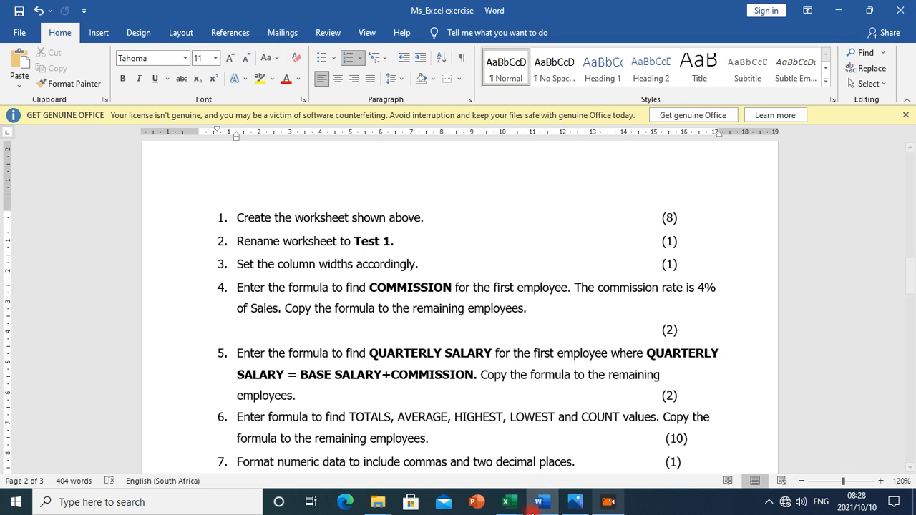
{"action": "left_click", "coordinate": [506, 501]}
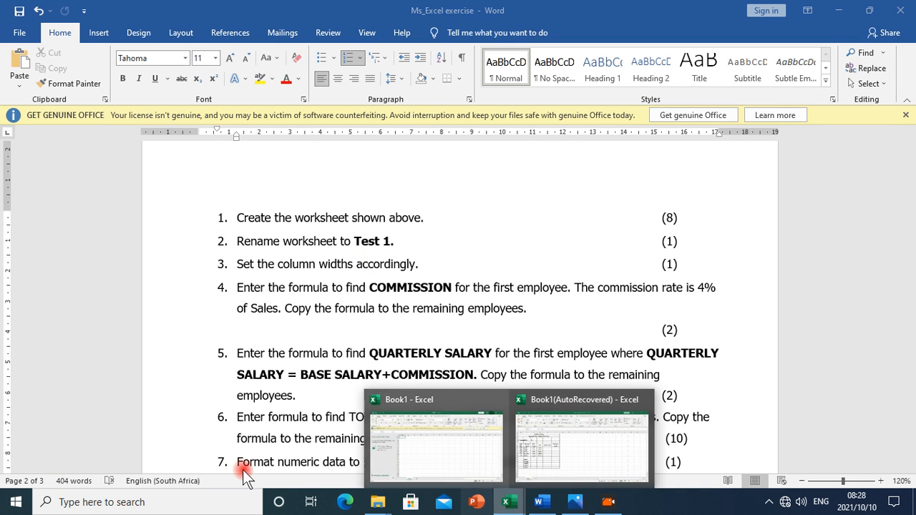
{"action": "left_click", "coordinate": [515, 455]}
{"action": "double_click", "coordinate": [97, 465]}
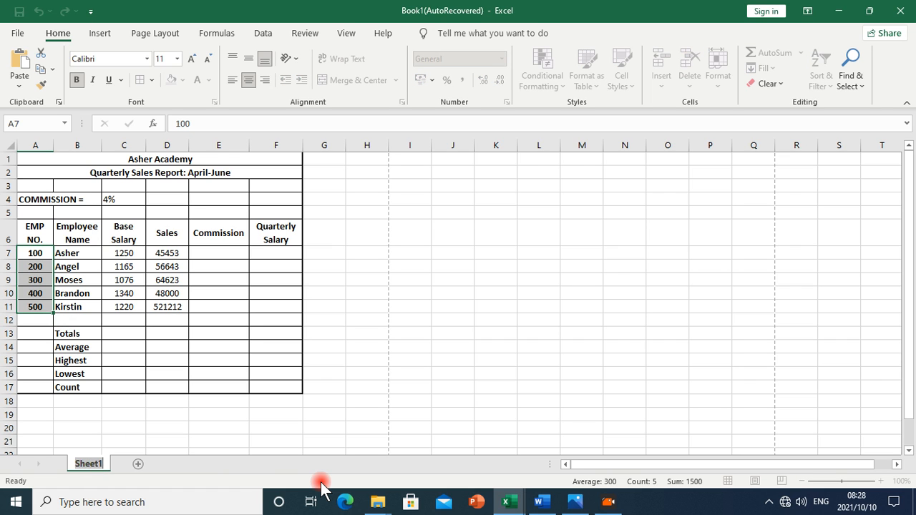
{"action": "left_click", "coordinate": [219, 428]}
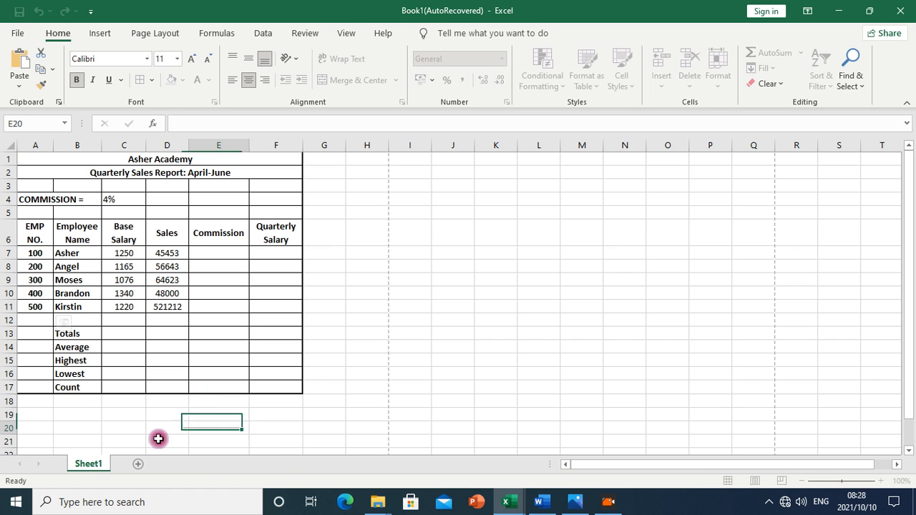
{"action": "right_click", "coordinate": [95, 462]}
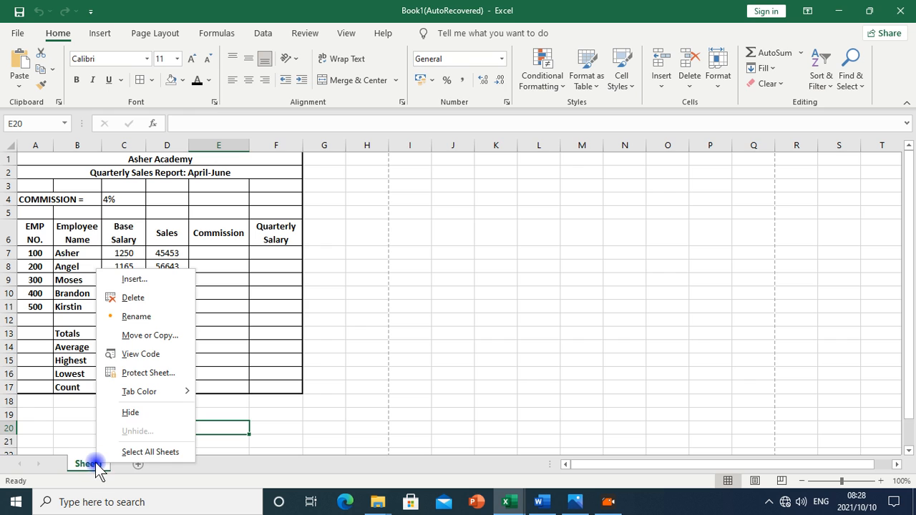
{"action": "left_click", "coordinate": [152, 320]}
{"action": "type", "text": "Test"}
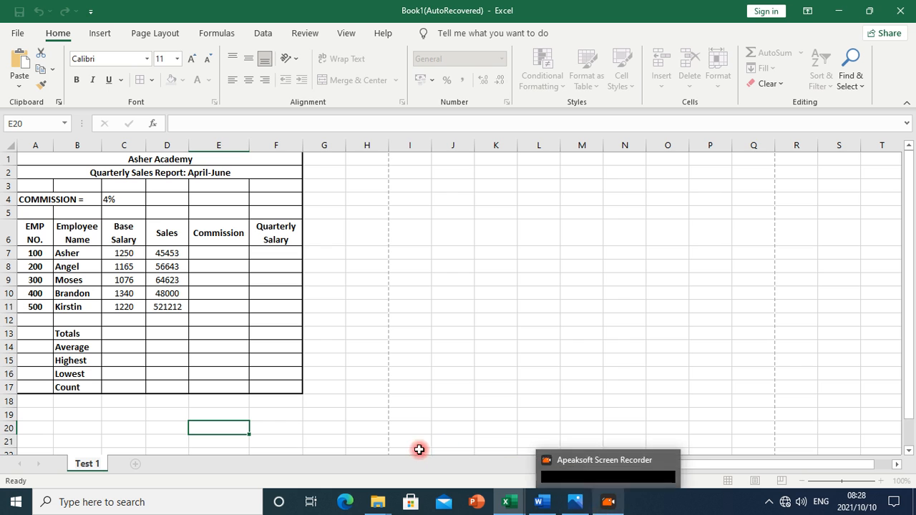
{"action": "left_click", "coordinate": [368, 349]}
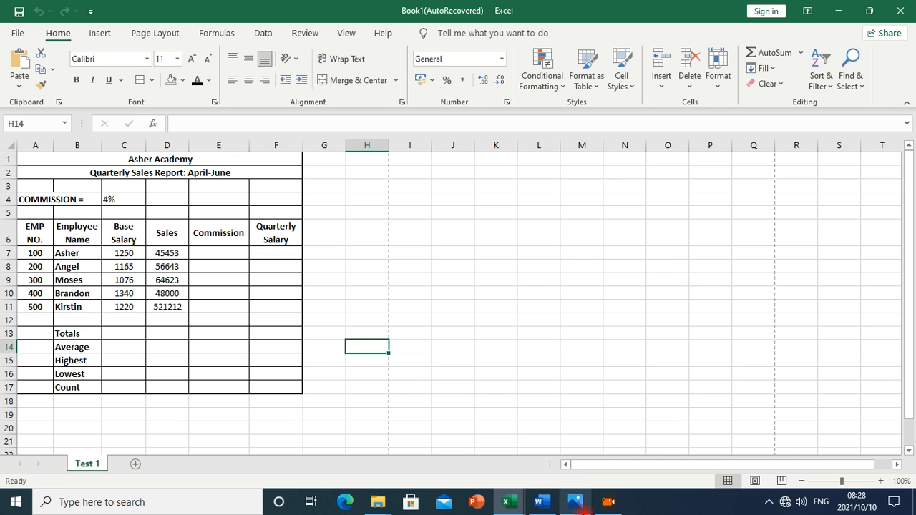
{"action": "left_click", "coordinate": [542, 501]}
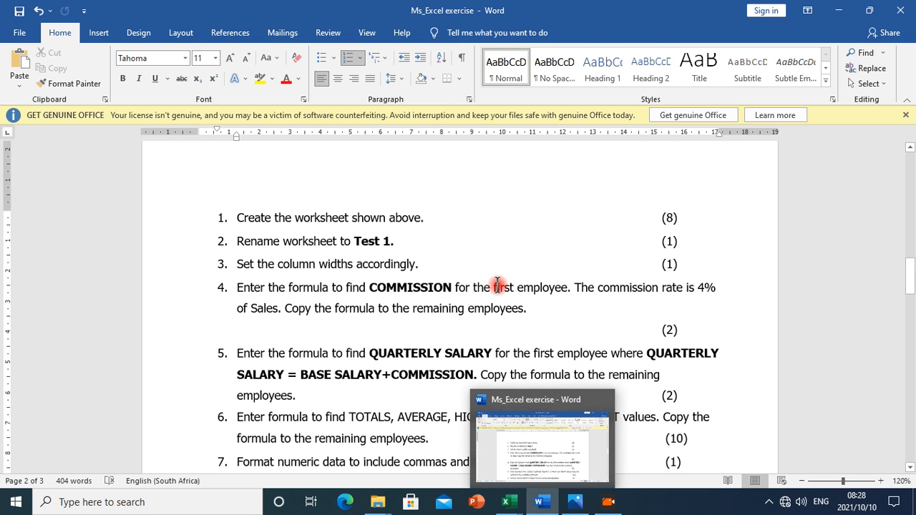
Reread the 4% commission task in Word, then bring Book1(AutoRecovered) back to the front
{"action": "mouse_move", "coordinate": [506, 502]}
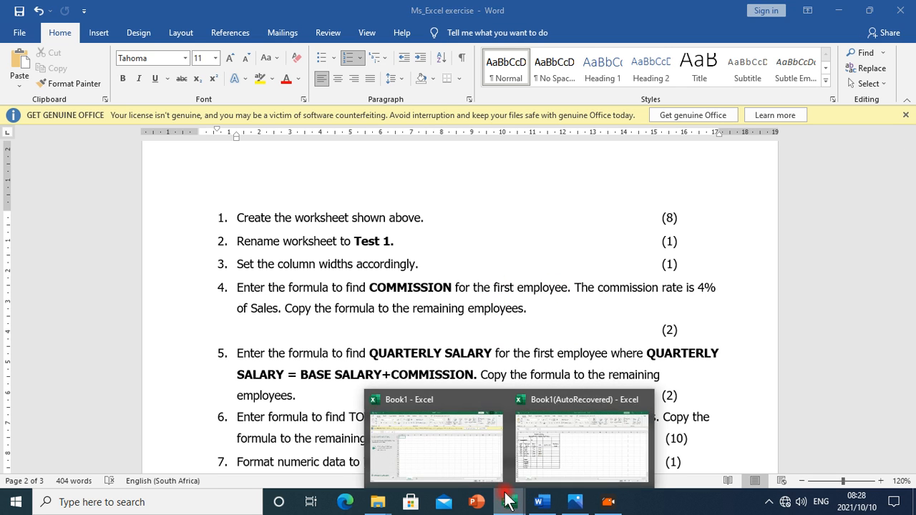
{"action": "left_click", "coordinate": [545, 444]}
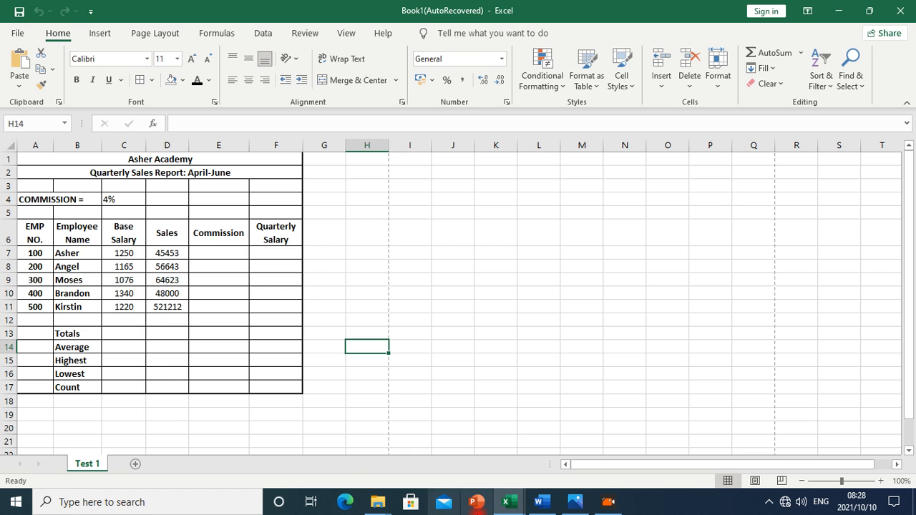
{"action": "left_click", "coordinate": [541, 501]}
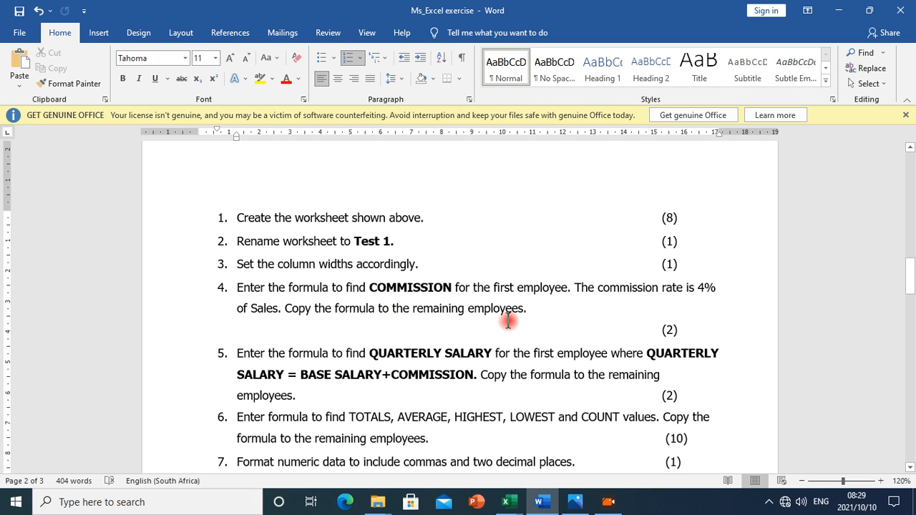
{"action": "left_click", "coordinate": [518, 505]}
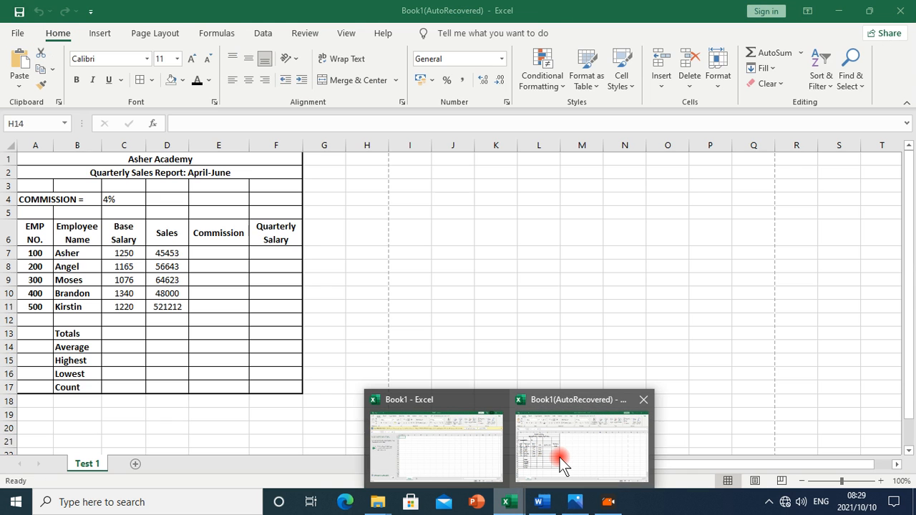
{"action": "left_click", "coordinate": [560, 457]}
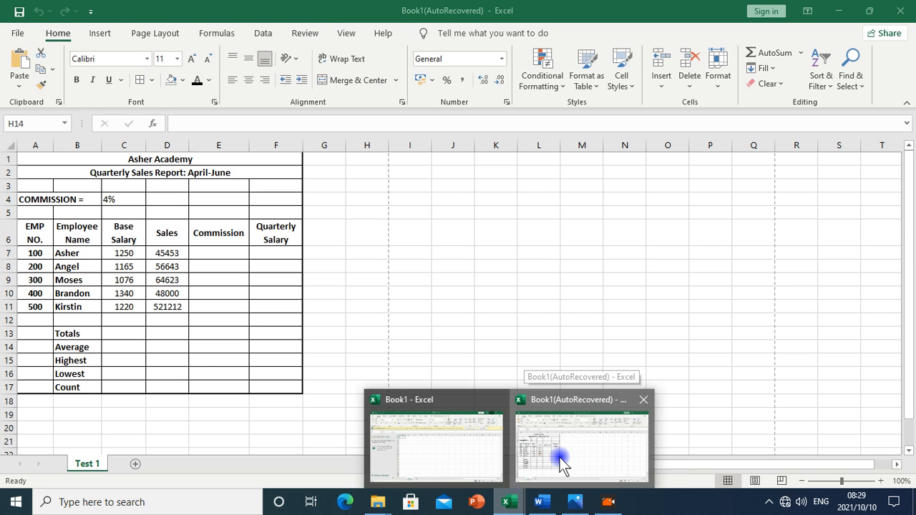
Enter =C4*D7 in E7 to get the first employee's commission of 1818,12
{"action": "left_click", "coordinate": [226, 255]}
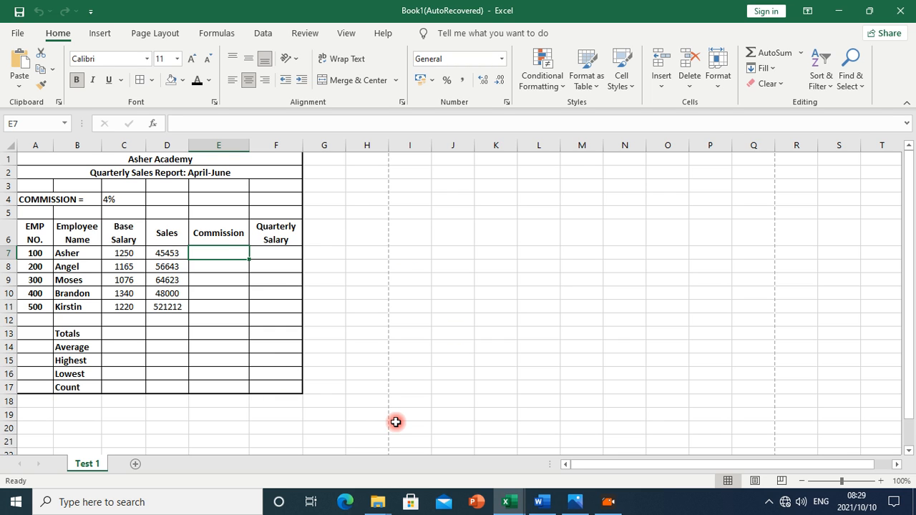
{"action": "type", "text": "="}
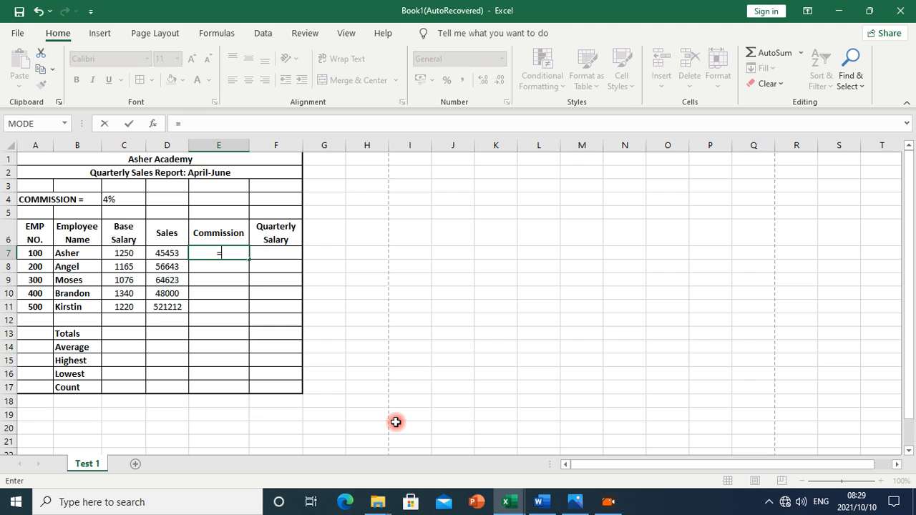
{"action": "left_click", "coordinate": [112, 199]}
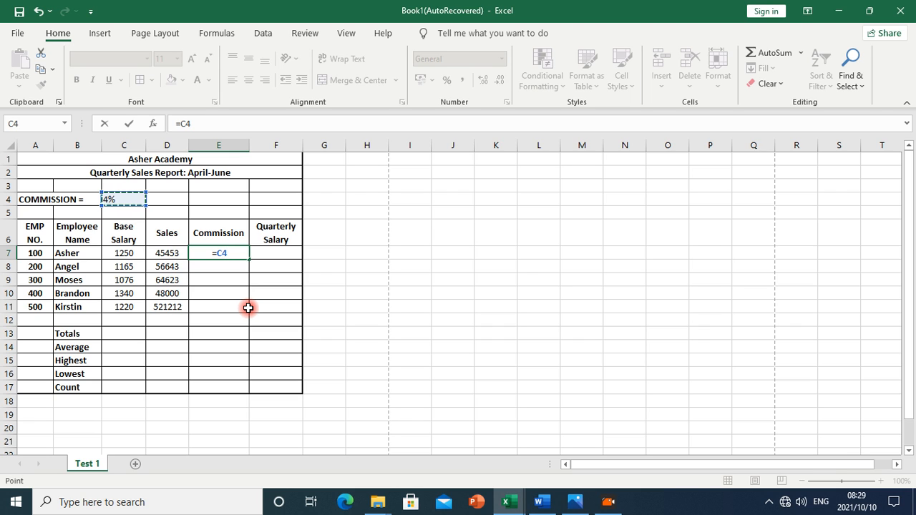
{"action": "type", "text": "*"}
{"action": "left_click", "coordinate": [165, 254]}
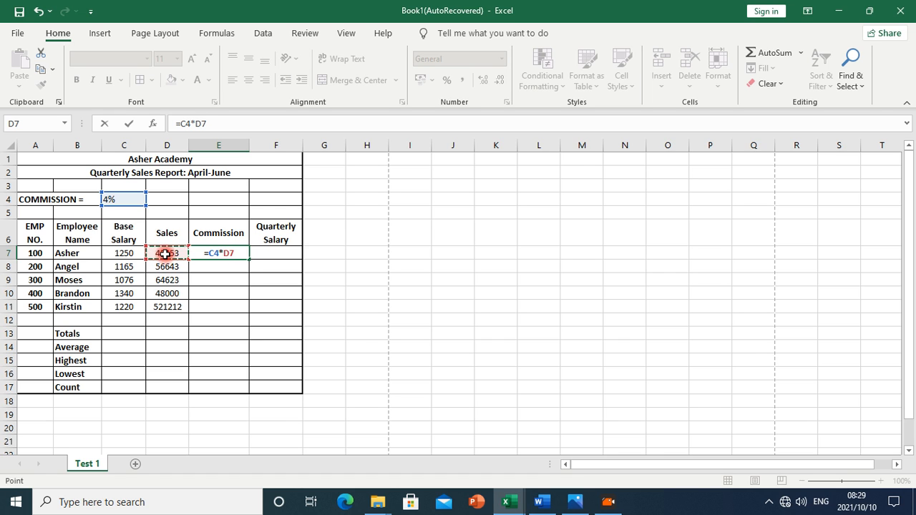
{"action": "key", "text": "Return"}
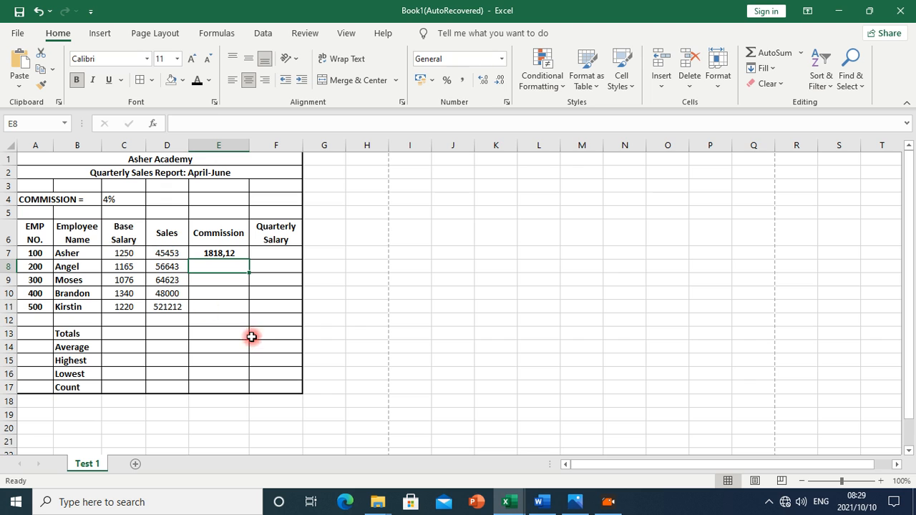
{"action": "left_click", "coordinate": [212, 260]}
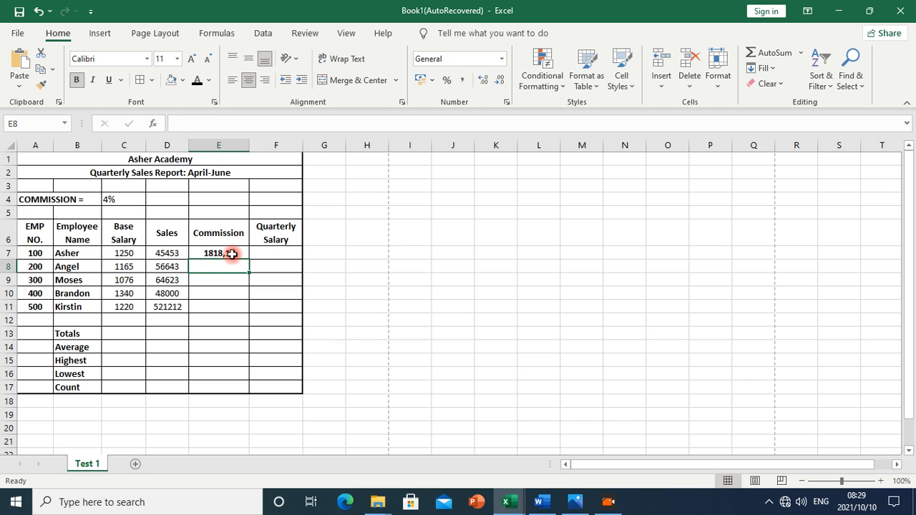
{"action": "left_click", "coordinate": [231, 253]}
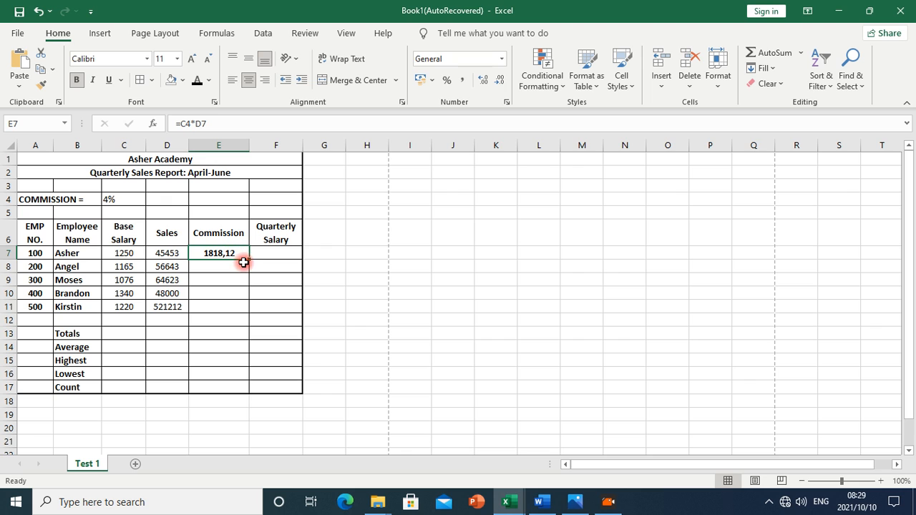
{"action": "left_click_drag", "start_coordinate": [249, 261], "coordinate": [249, 266]}
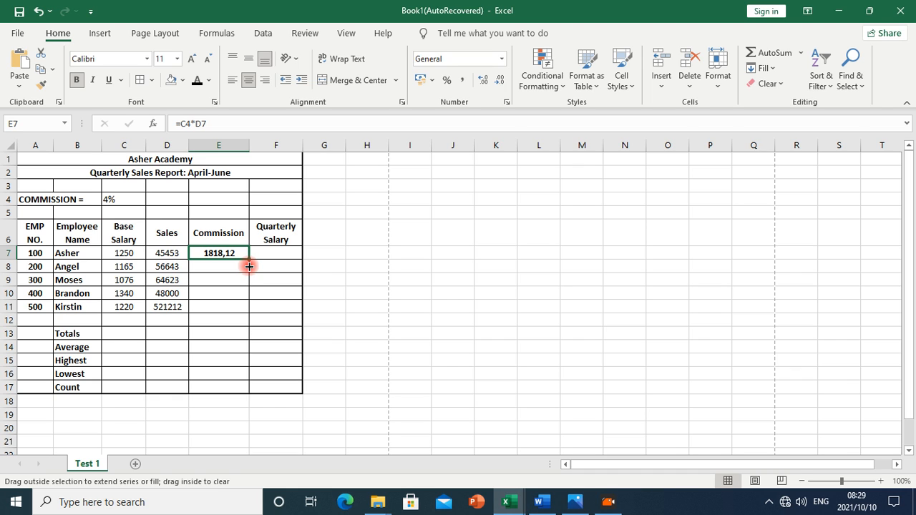
Fill the E7 commission formula down to E11 and recheck the C4 rate reference
{"action": "left_click_drag", "start_coordinate": [249, 266], "coordinate": [244, 309]}
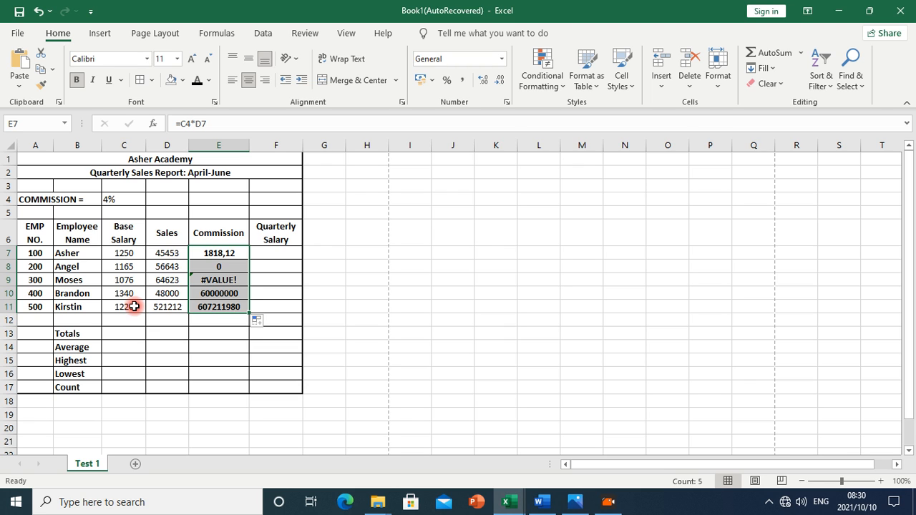
{"action": "left_click", "coordinate": [208, 253]}
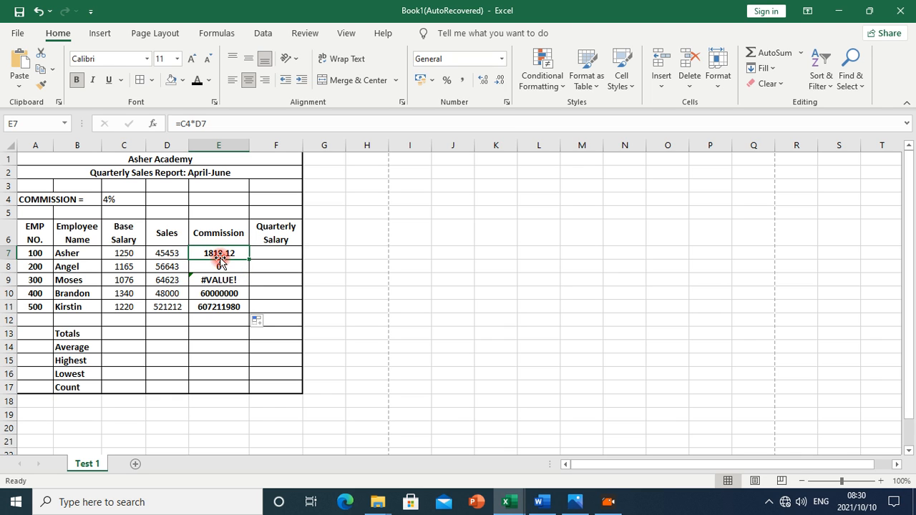
{"action": "left_click", "coordinate": [115, 199]}
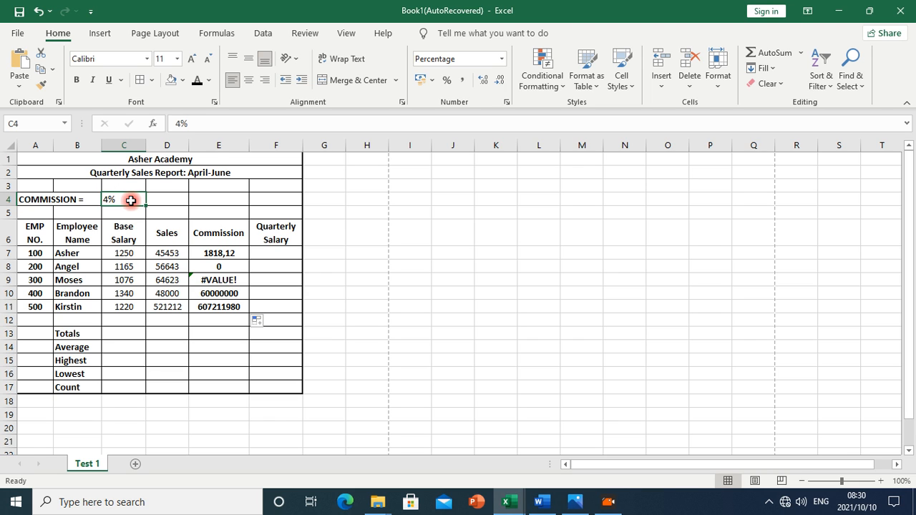
Inspect the faulty copied formulas in E8:E11 and clear them, keeping 1818,12 in E7
{"action": "left_click", "coordinate": [224, 254]}
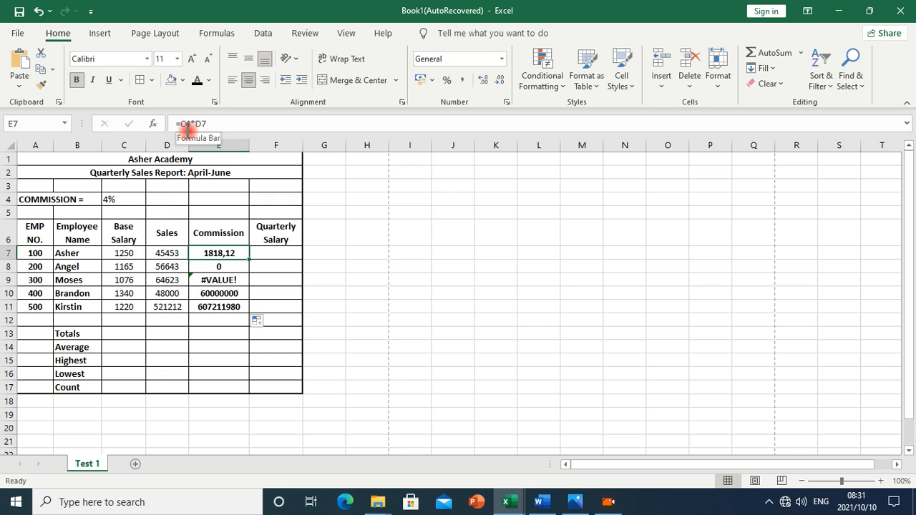
{"action": "left_click", "coordinate": [217, 267]}
{"action": "key", "text": "ctrl+d"}
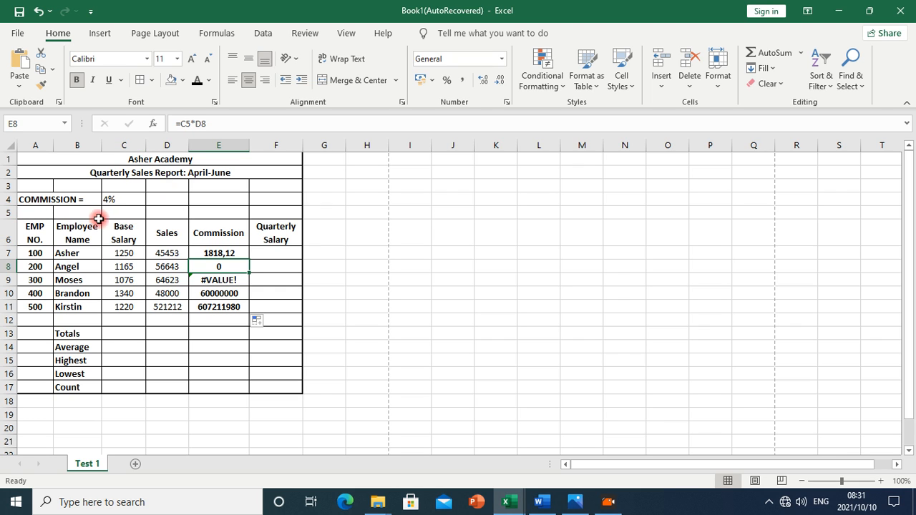
{"action": "left_click", "coordinate": [123, 214]}
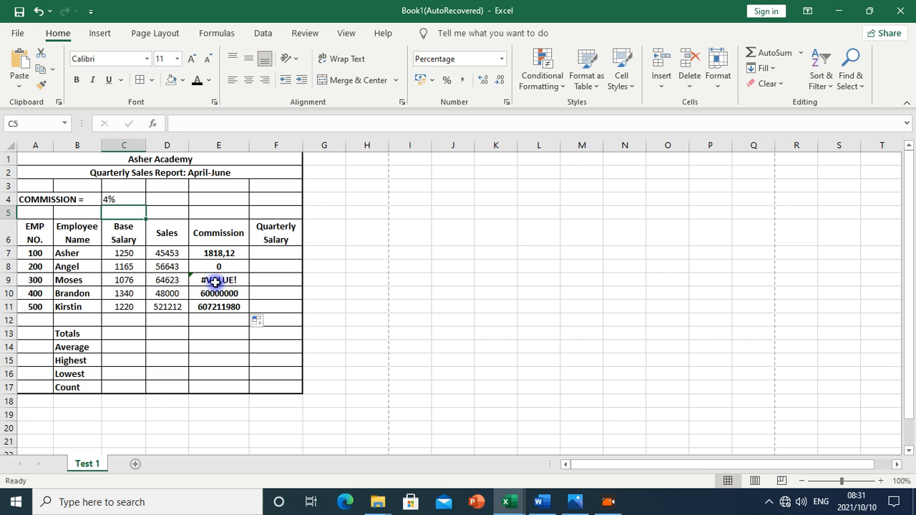
{"action": "left_click", "coordinate": [215, 282]}
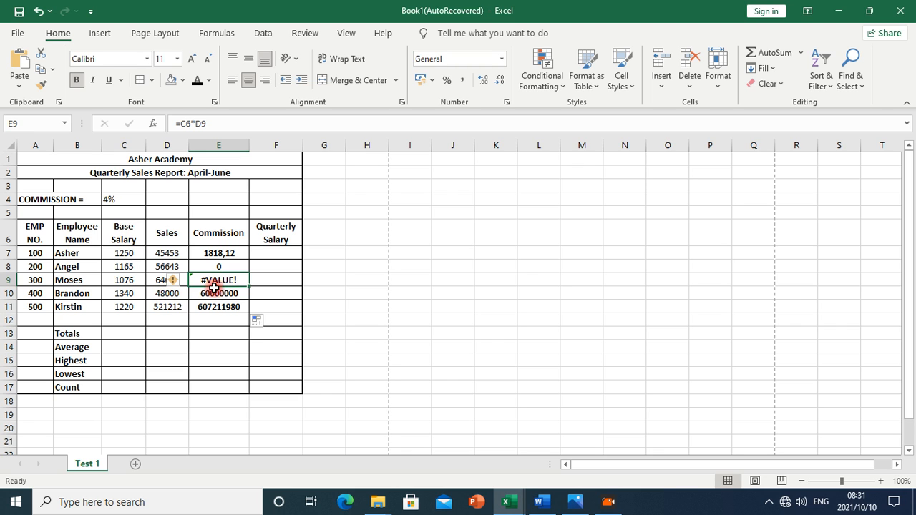
{"action": "left_click", "coordinate": [192, 301]}
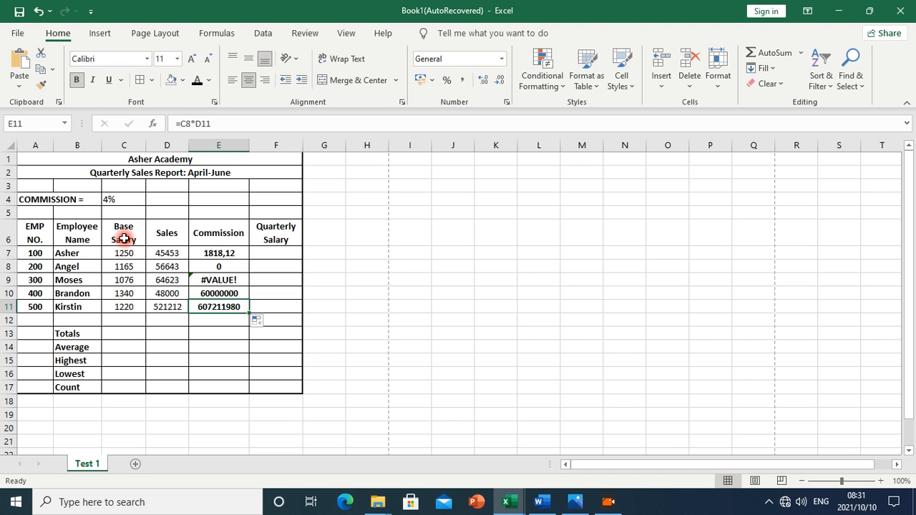
{"action": "left_click", "coordinate": [223, 293]}
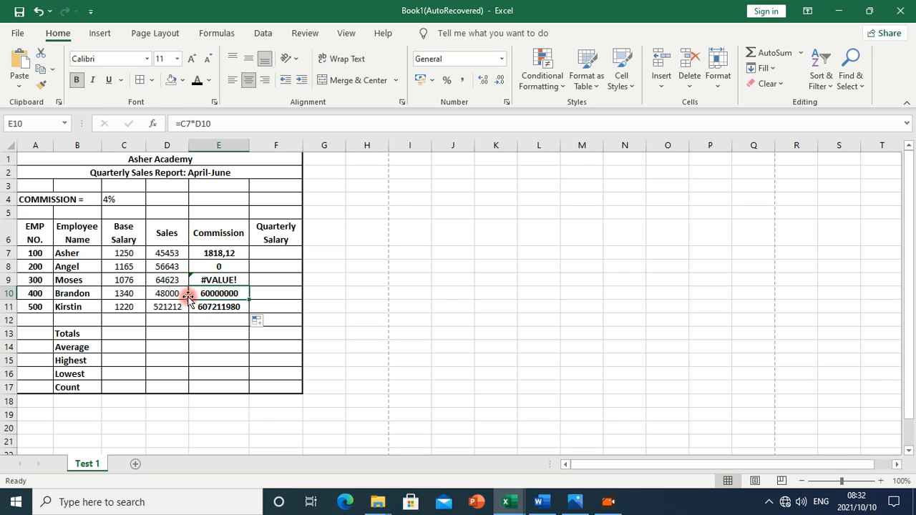
{"action": "left_click", "coordinate": [214, 306]}
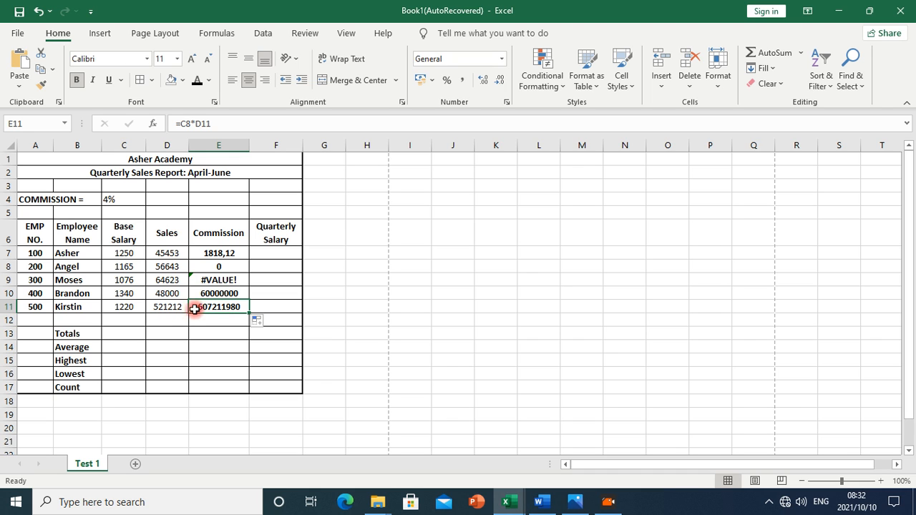
{"action": "left_click", "coordinate": [219, 254]}
{"action": "left_click_drag", "start_coordinate": [219, 263], "coordinate": [244, 260]}
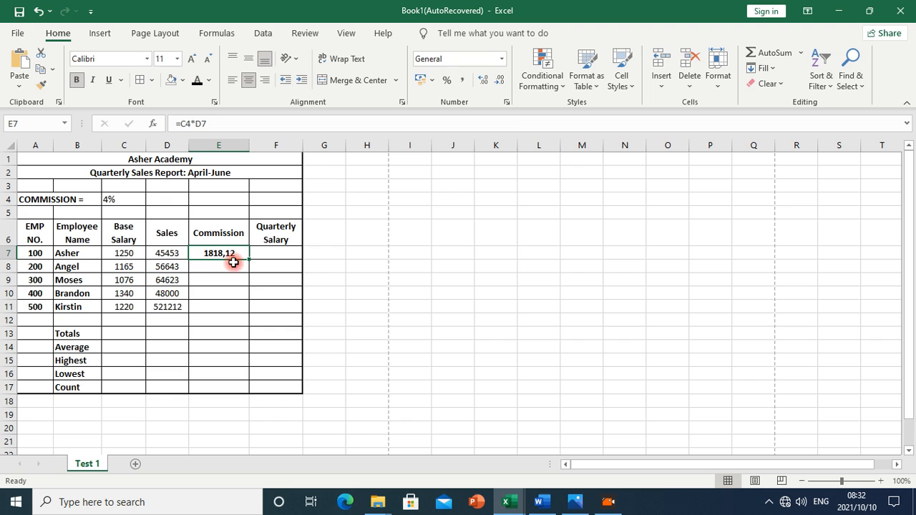
{"action": "left_click", "coordinate": [114, 199]}
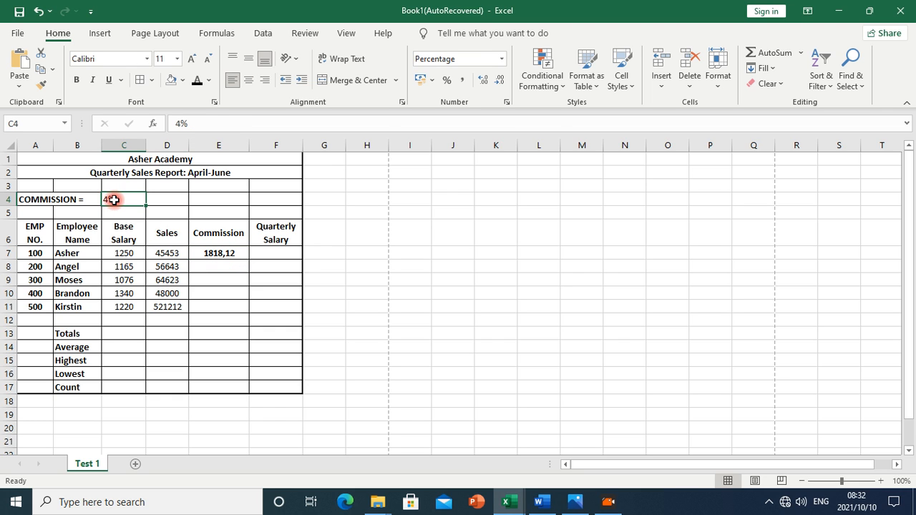
Edit the E7 commission formula to use the absolute reference $C$4
{"action": "left_click_drag", "start_coordinate": [176, 255], "coordinate": [176, 309]}
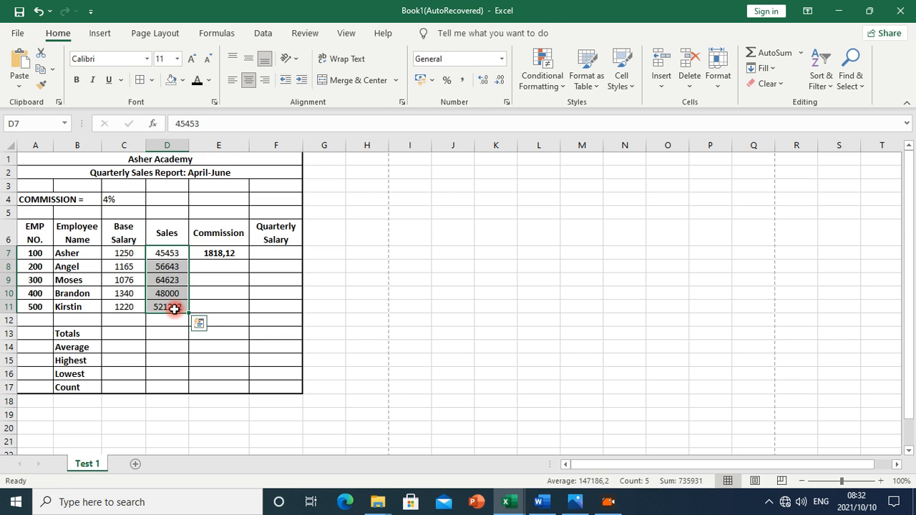
{"action": "left_click", "coordinate": [118, 200]}
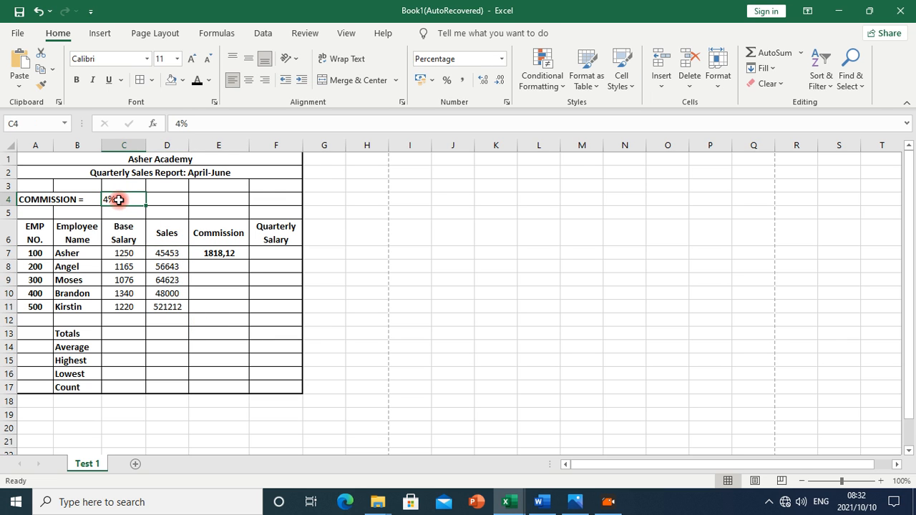
{"action": "left_click_drag", "start_coordinate": [218, 265], "coordinate": [223, 308]}
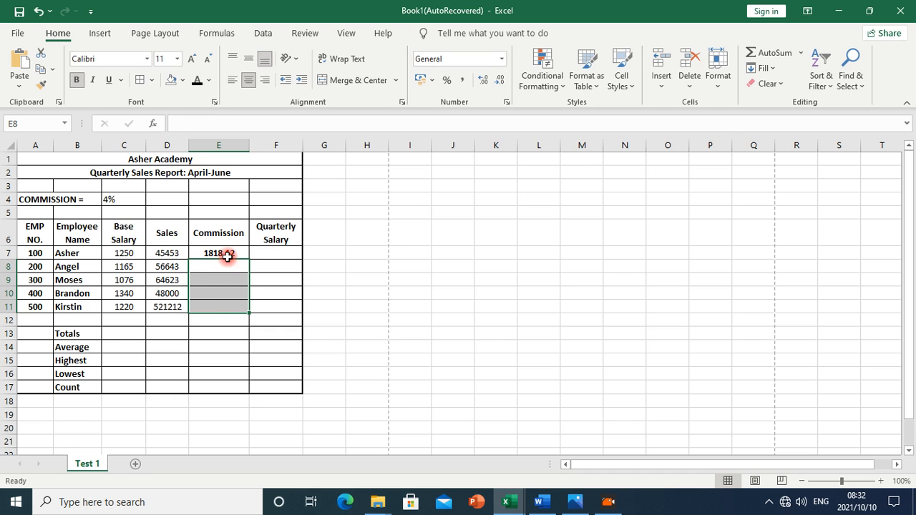
{"action": "left_click", "coordinate": [227, 254]}
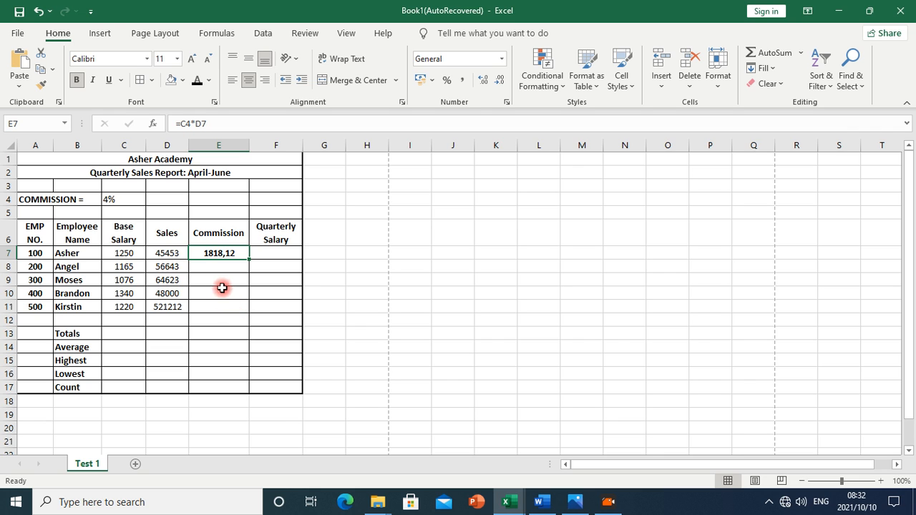
{"action": "left_click", "coordinate": [186, 124]}
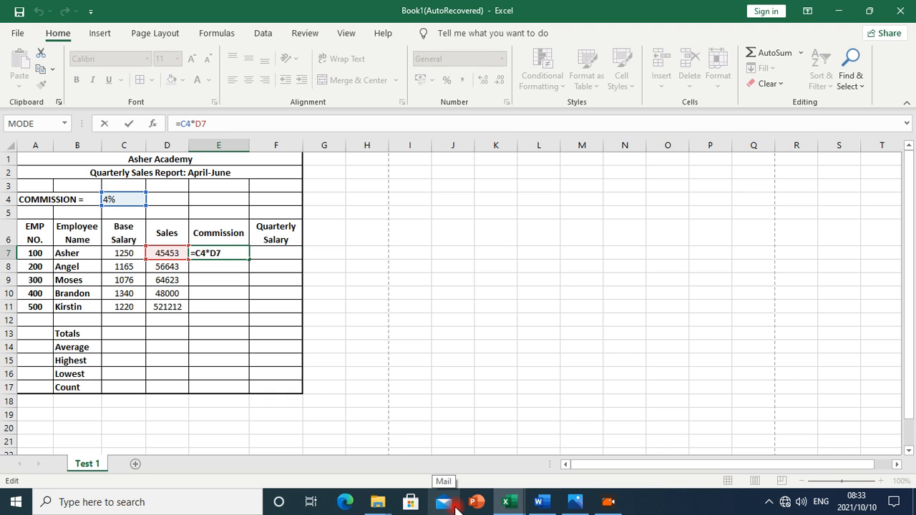
{"action": "key", "text": "F4"}
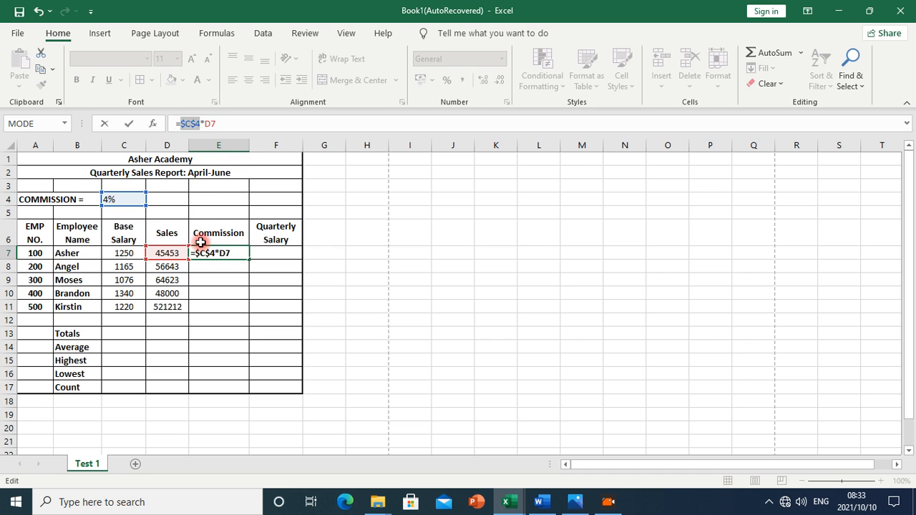
{"action": "key", "text": "Return"}
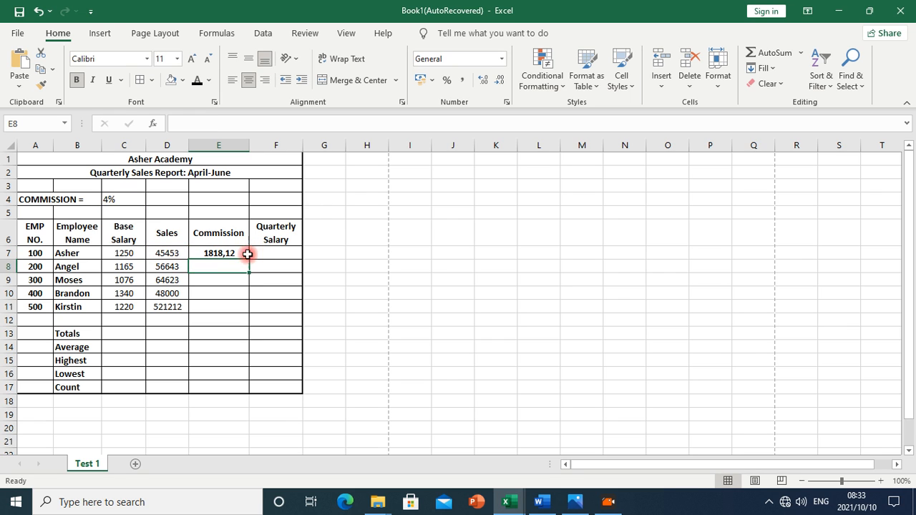
Fill the commission formula down to E11, giving 1818,12 to 20848,48, and verify each row
{"action": "left_click", "coordinate": [239, 253]}
{"action": "left_click_drag", "start_coordinate": [248, 260], "coordinate": [249, 313]}
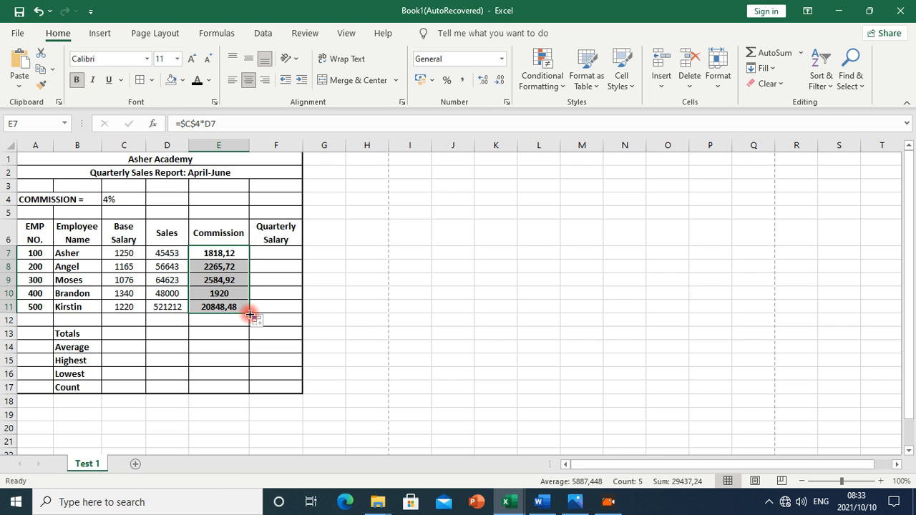
{"action": "left_click", "coordinate": [227, 267]}
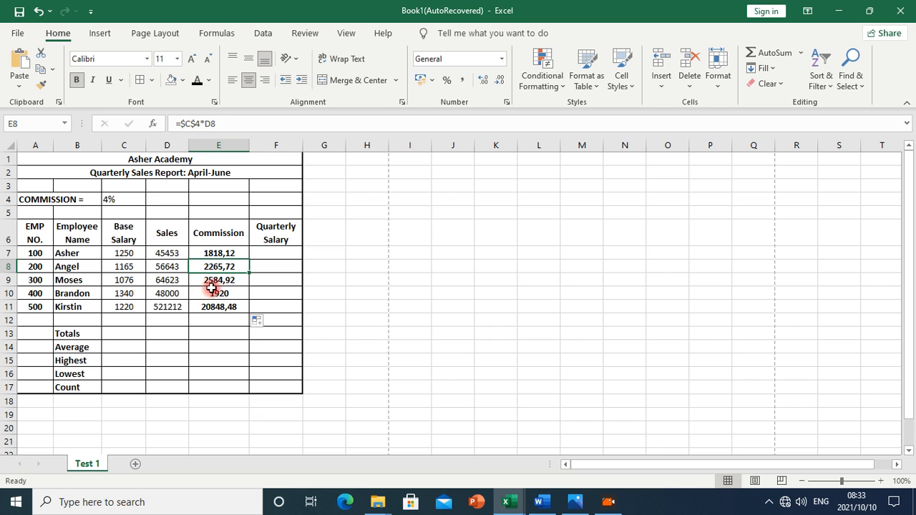
{"action": "left_click", "coordinate": [215, 282]}
{"action": "left_click", "coordinate": [215, 293]}
{"action": "left_click", "coordinate": [218, 308]}
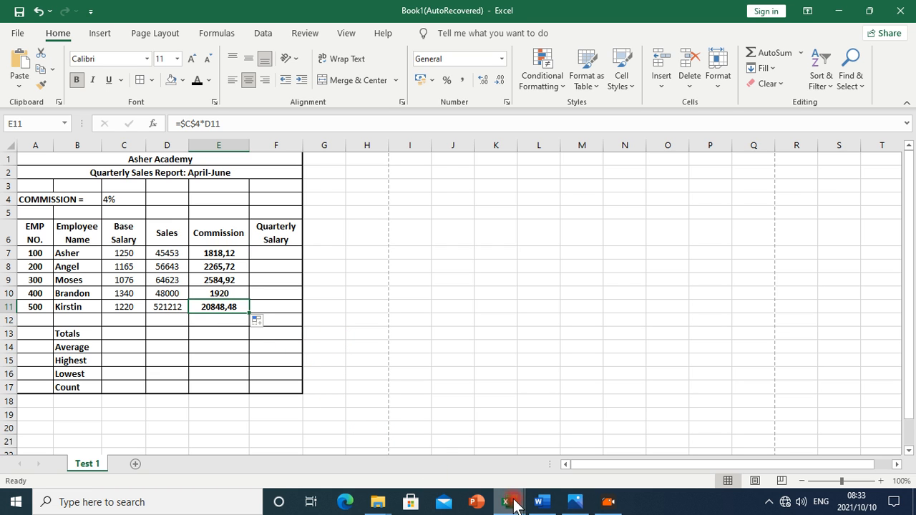
{"action": "left_click", "coordinate": [548, 506]}
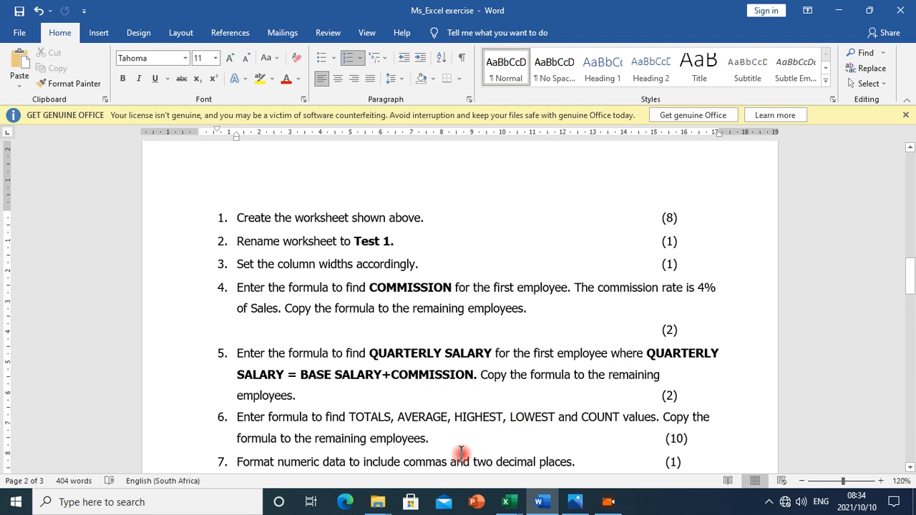
Return from the Word instructions to the Book1(AutoRecovered) workbook
{"action": "left_click", "coordinate": [512, 504]}
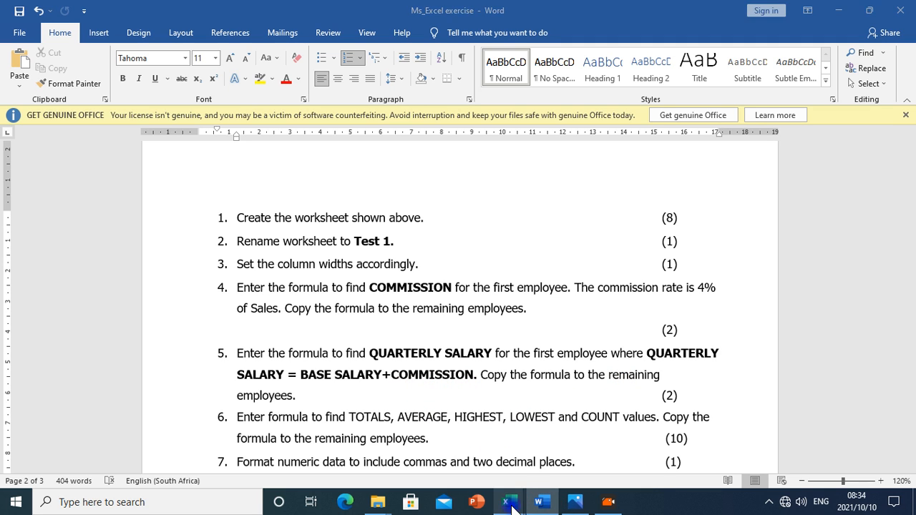
{"action": "left_click", "coordinate": [565, 462]}
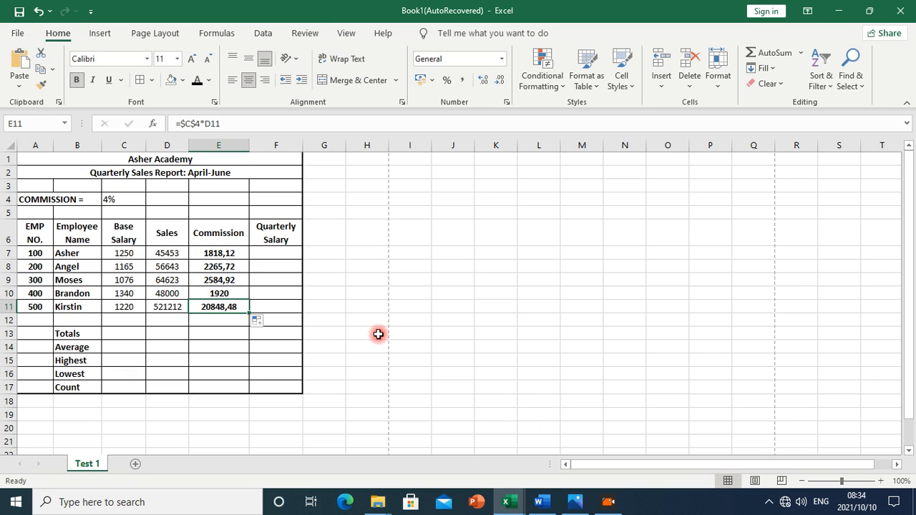
Enter =C7+E7 in F7 for the first employee's quarterly salary
{"action": "left_click", "coordinate": [265, 255]}
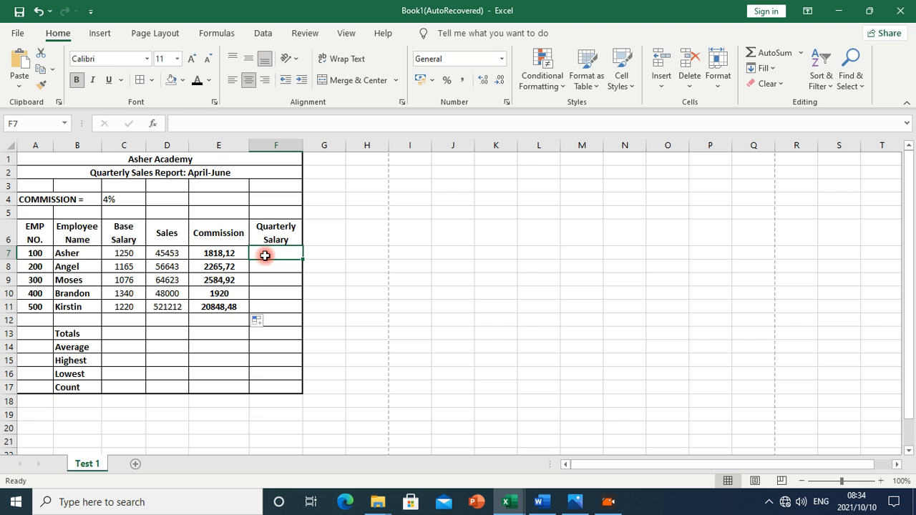
{"action": "left_click", "coordinate": [510, 324]}
{"action": "left_click", "coordinate": [288, 255]}
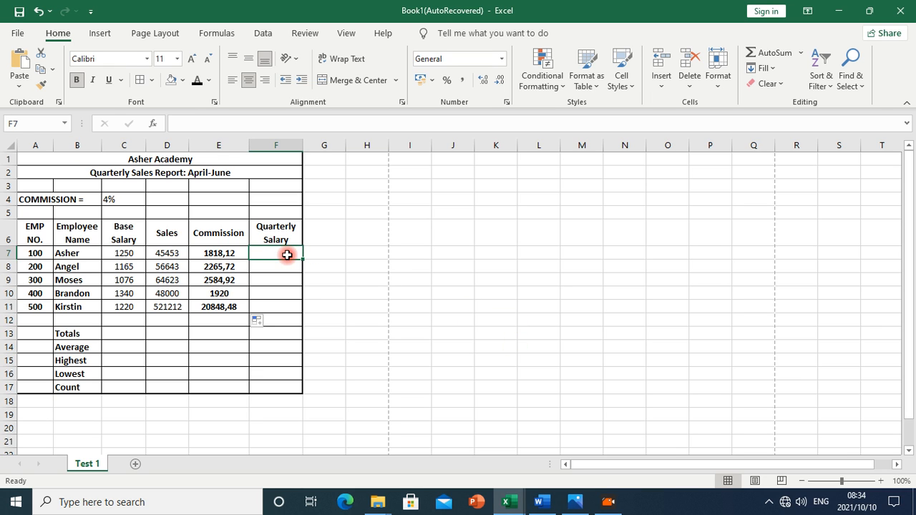
{"action": "type", "text": "="}
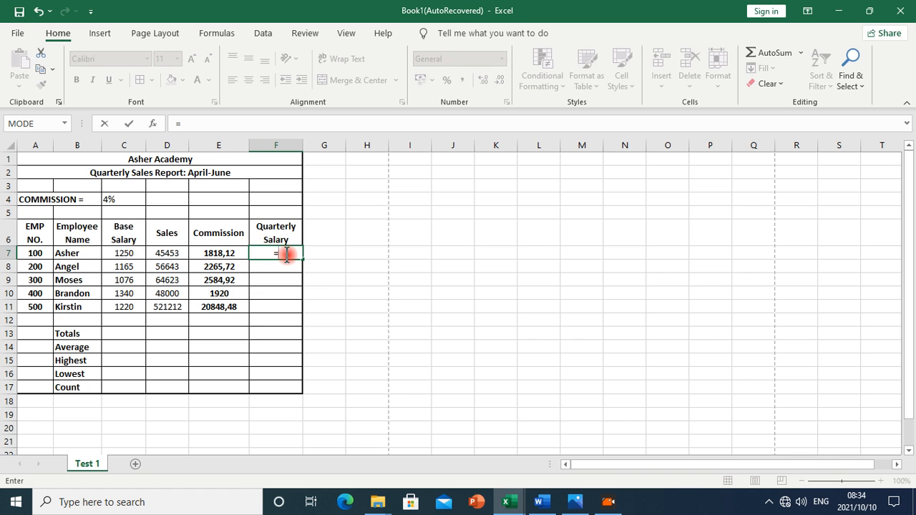
{"action": "left_click", "coordinate": [127, 255]}
{"action": "type", "text": "+"}
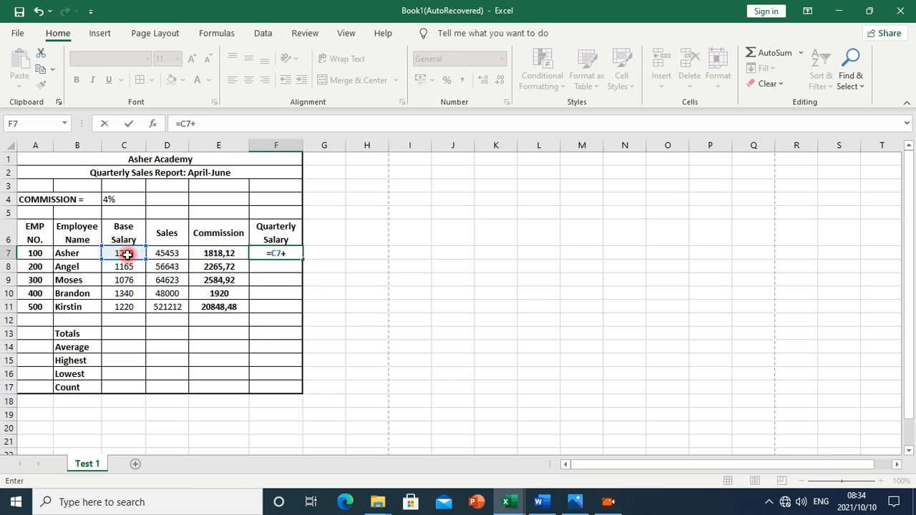
{"action": "left_click", "coordinate": [212, 253]}
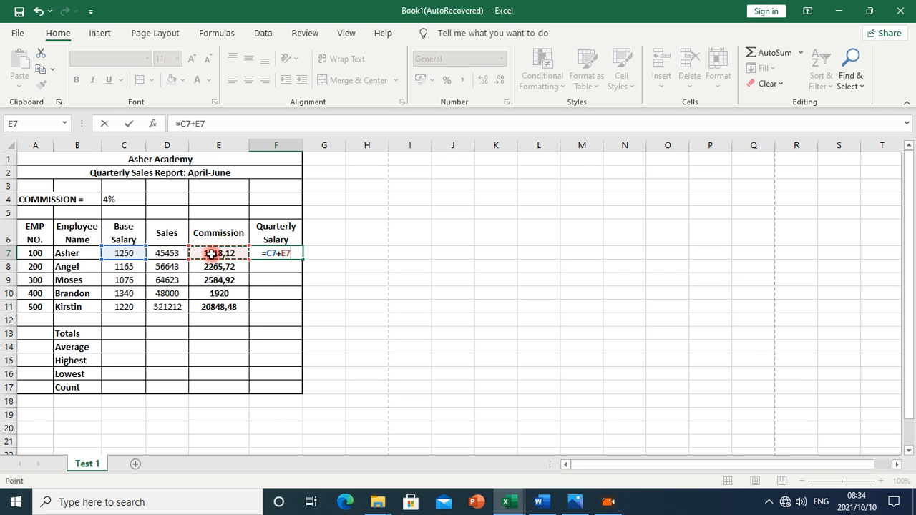
{"action": "key", "text": "Return"}
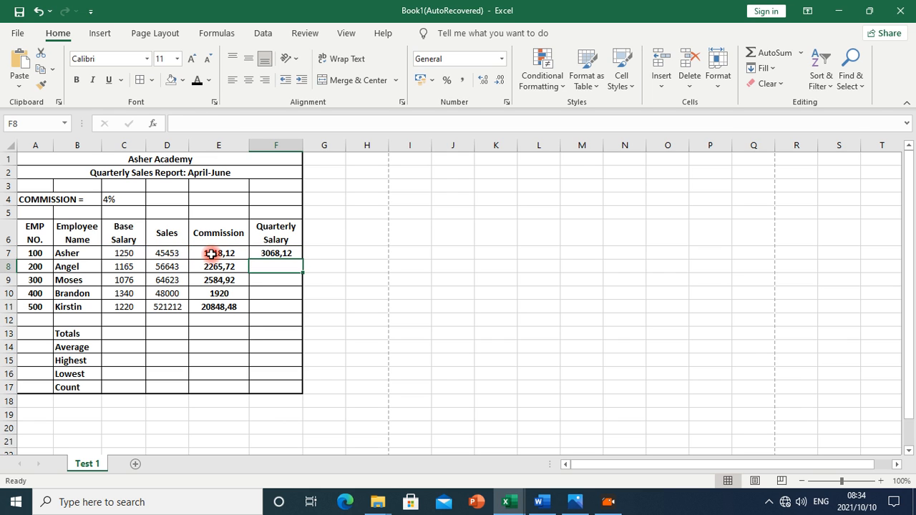
Fill the F7 formula down to F11, giving 3068,12 to 22068,48
{"action": "left_click", "coordinate": [279, 255]}
{"action": "left_click_drag", "start_coordinate": [302, 261], "coordinate": [302, 312]}
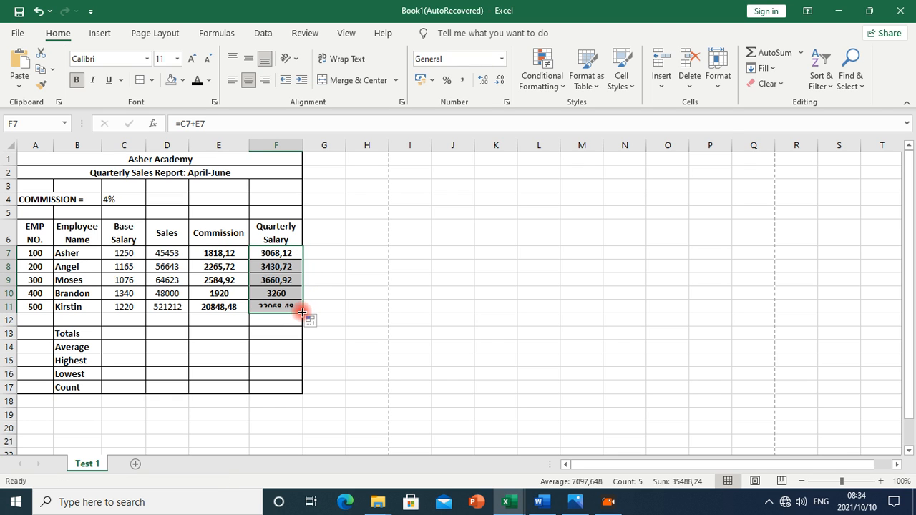
{"action": "left_click", "coordinate": [278, 270]}
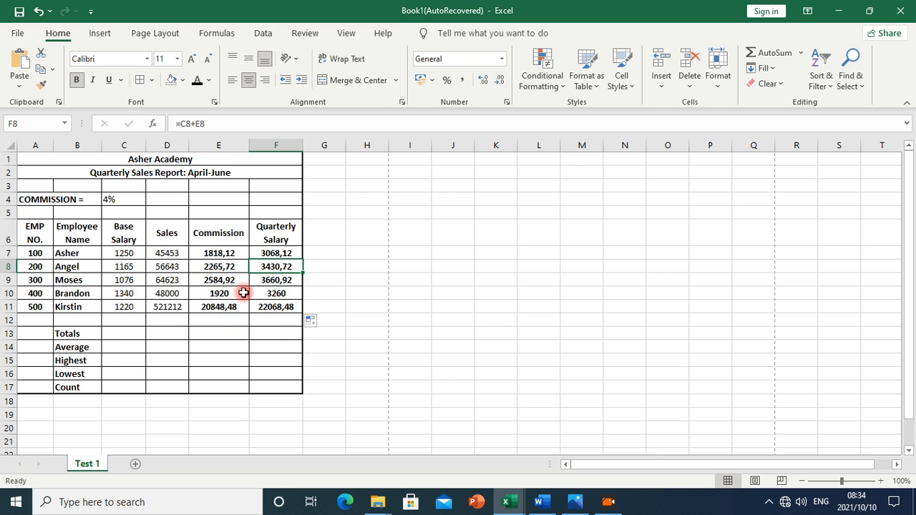
{"action": "left_click", "coordinate": [541, 503]}
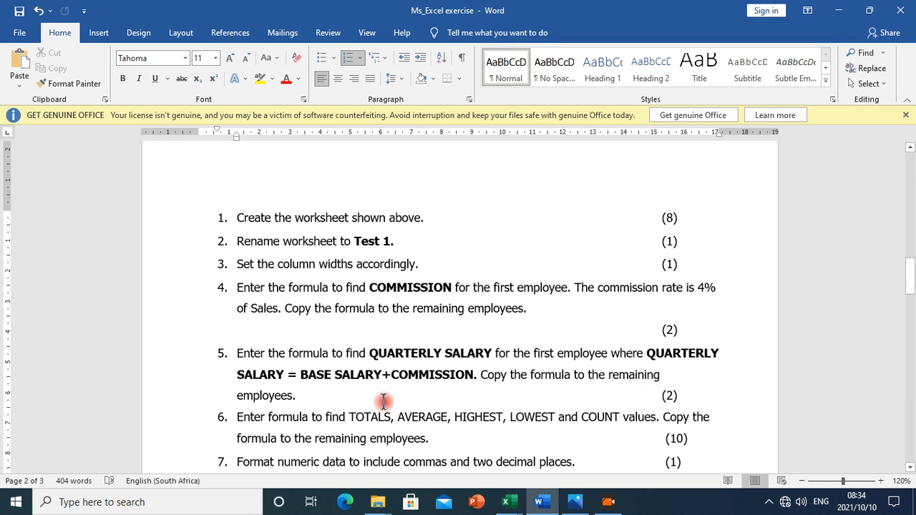
Read Word's task 6 on TOTALS, AVERAGE, HIGHEST, LOWEST and COUNT, then return to Book1(AutoRecovered)
{"action": "scroll", "coordinate": [347, 422], "scroll_direction": "down", "scroll_amount": 1}
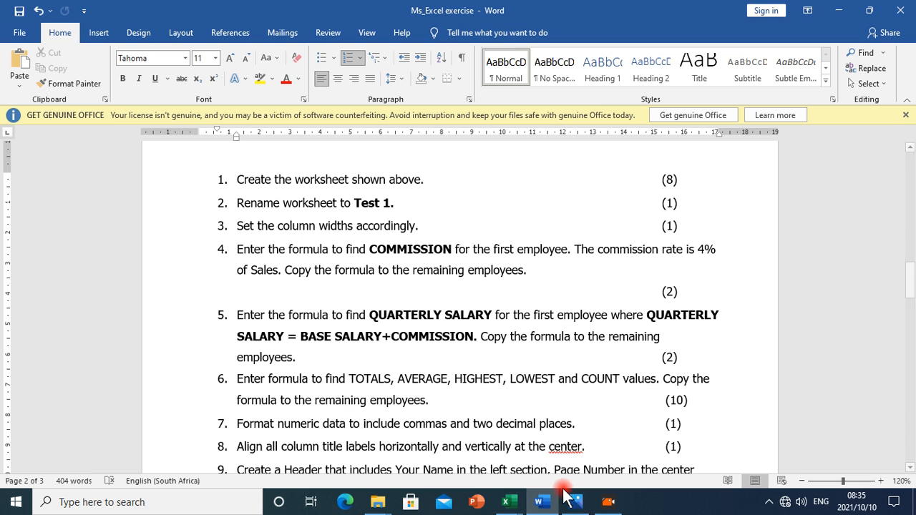
{"action": "mouse_move", "coordinate": [509, 503]}
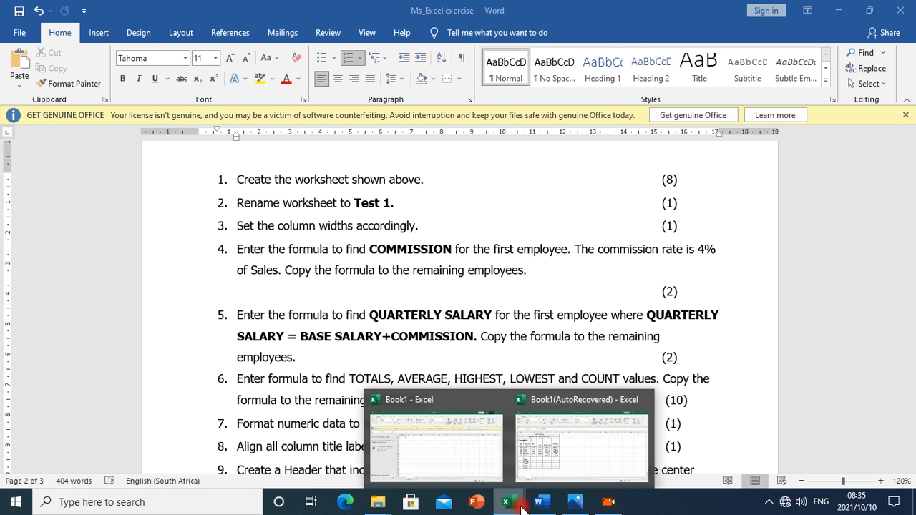
{"action": "left_click", "coordinate": [545, 437]}
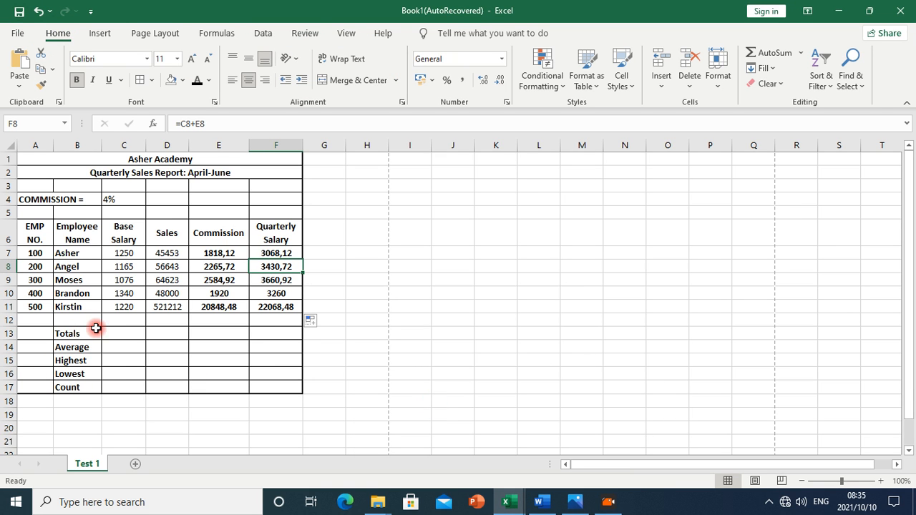
Select the Base Salary total cell C13 and choose SUM in Insert Function
{"action": "left_click_drag", "start_coordinate": [128, 337], "coordinate": [314, 332]}
{"action": "left_click", "coordinate": [137, 350]}
{"action": "left_click", "coordinate": [118, 335]}
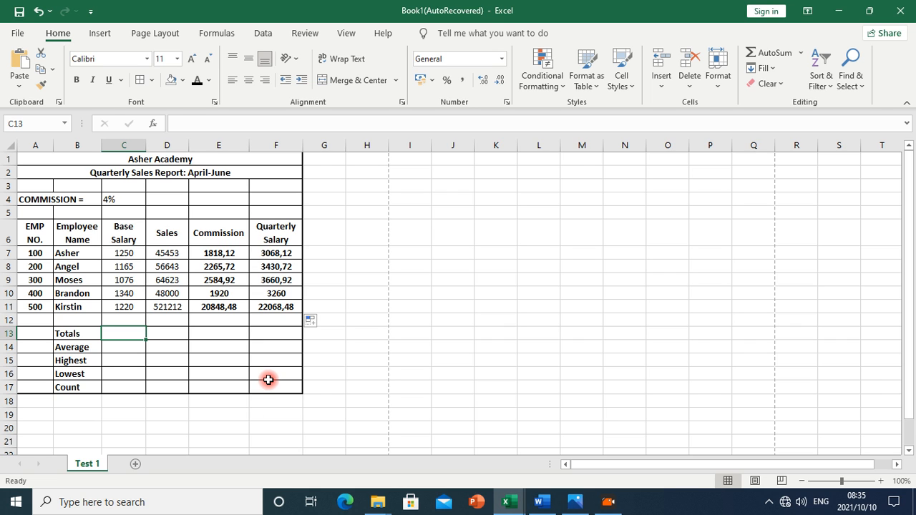
{"action": "left_click", "coordinate": [157, 120]}
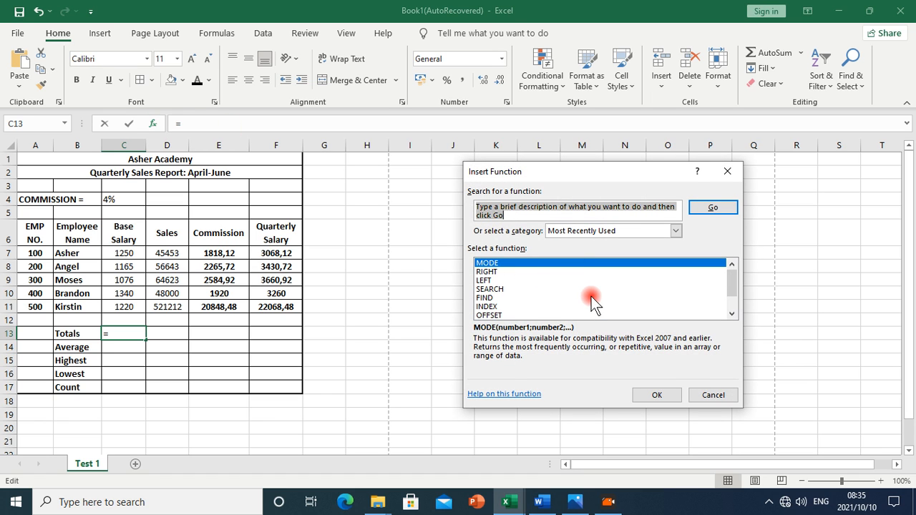
{"action": "scroll", "coordinate": [591, 296], "scroll_direction": "down", "scroll_amount": 1}
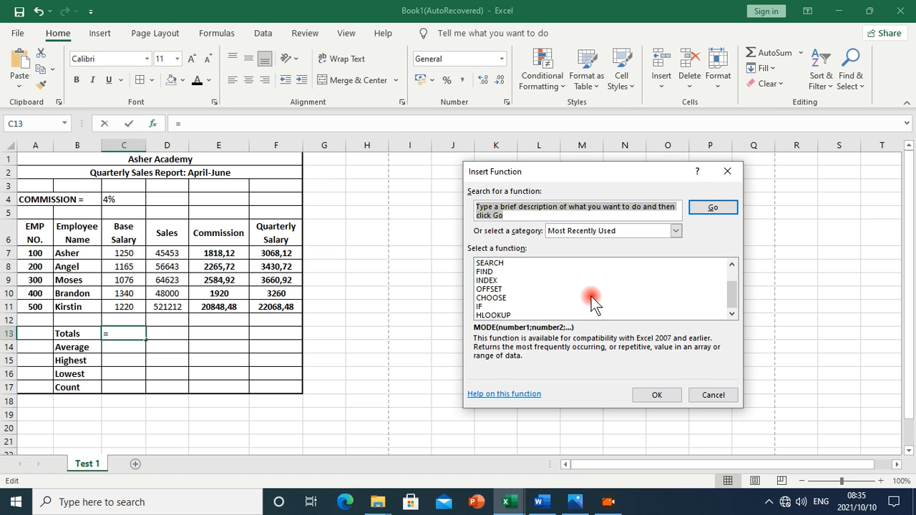
{"action": "scroll", "coordinate": [591, 296], "scroll_direction": "up", "scroll_amount": 1}
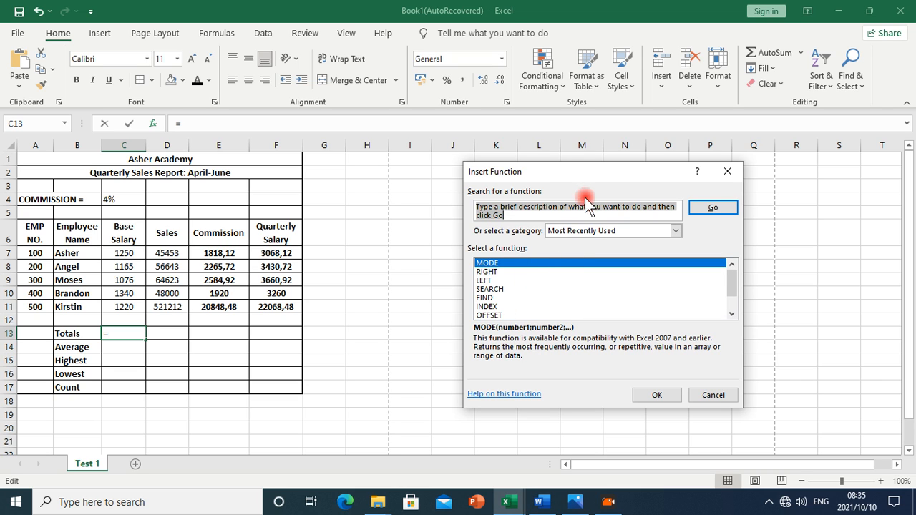
{"action": "type", "text": "sum"}
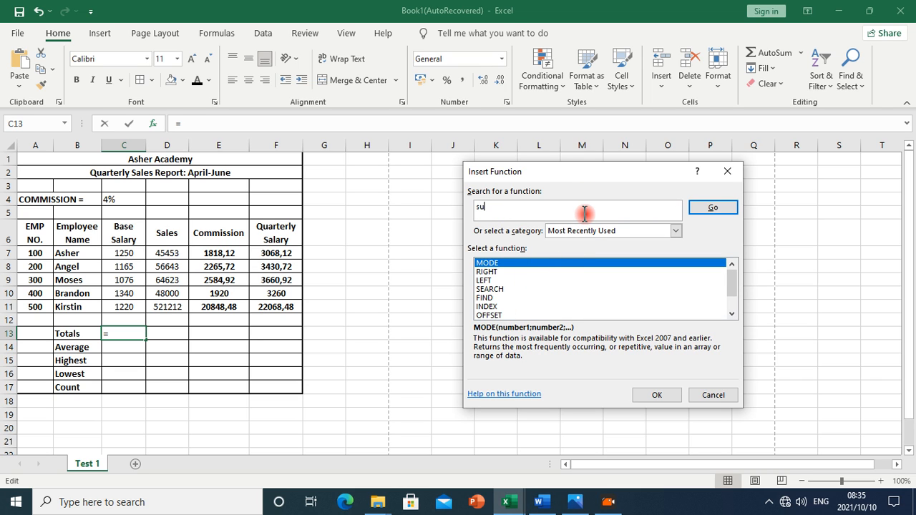
{"action": "left_click", "coordinate": [706, 208]}
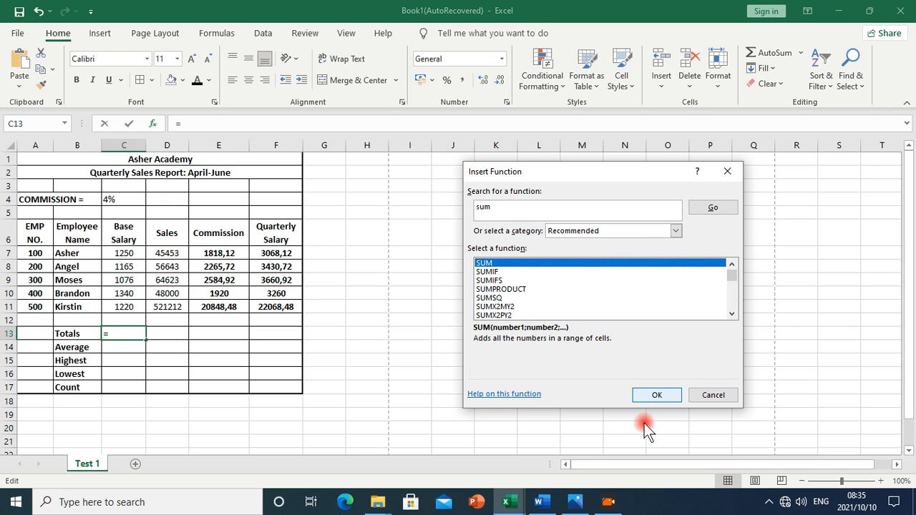
{"action": "left_click", "coordinate": [654, 395]}
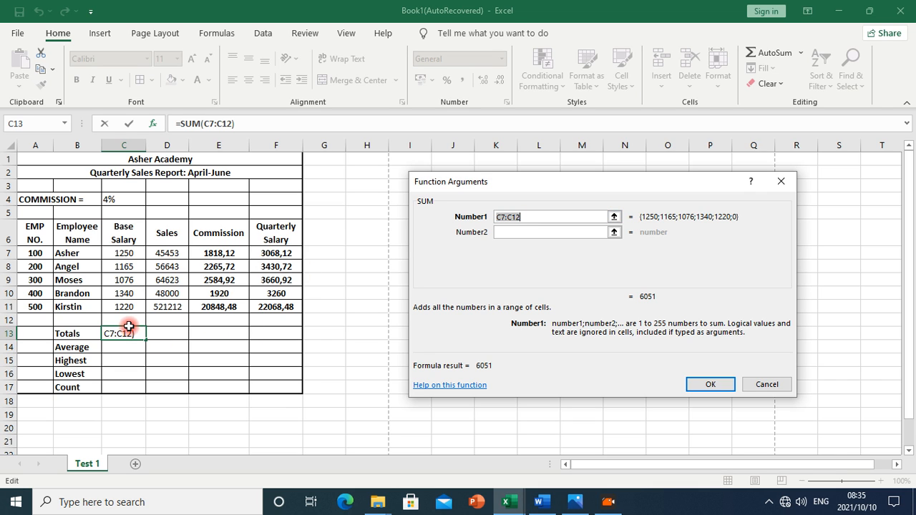
Sum C7:C11 in C13 and copy it across to F13 (6051 to 35488,24)
{"action": "left_click_drag", "start_coordinate": [124, 255], "coordinate": [126, 302]}
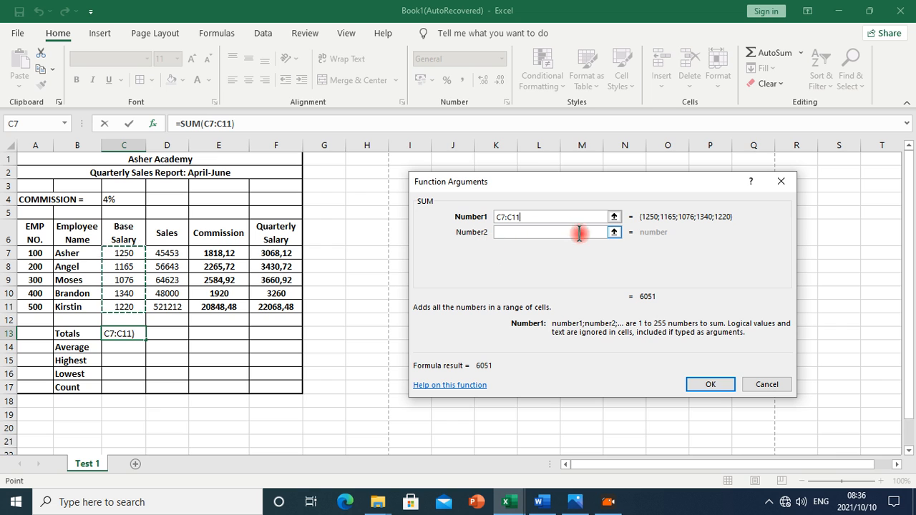
{"action": "left_click", "coordinate": [711, 389]}
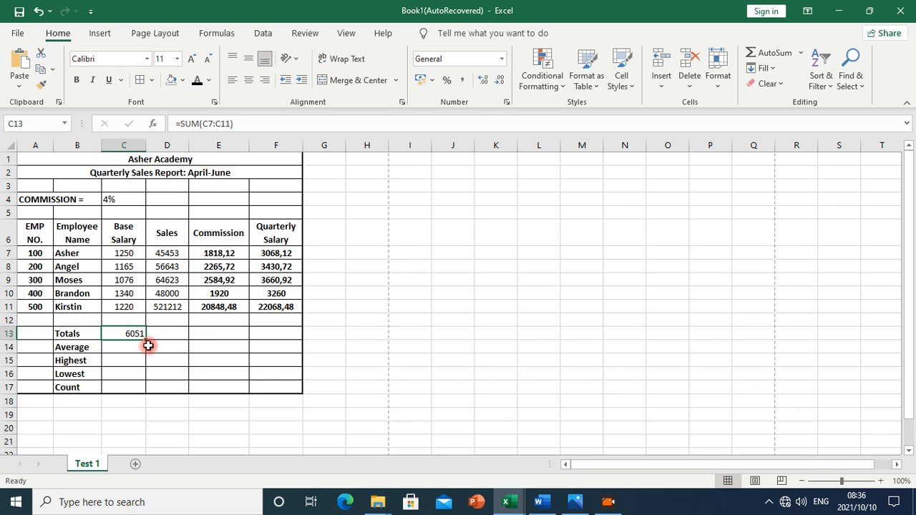
{"action": "left_click_drag", "start_coordinate": [147, 340], "coordinate": [279, 337]}
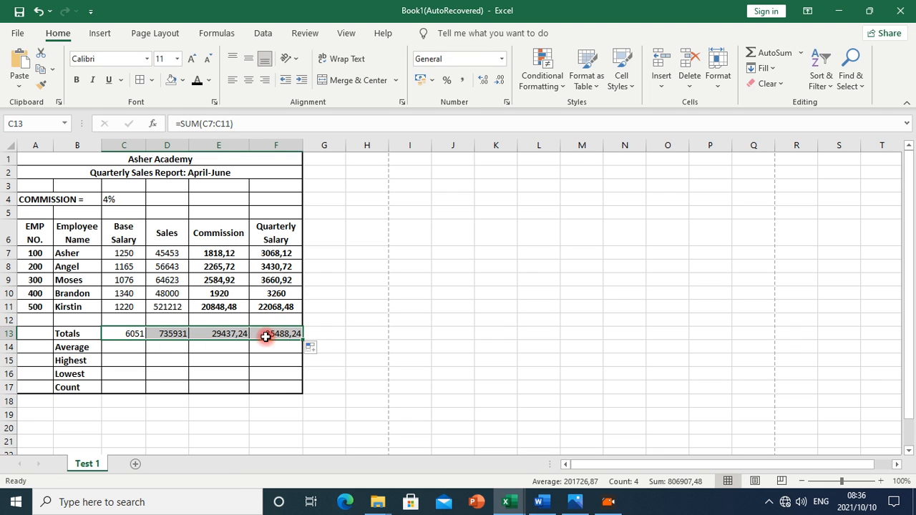
{"action": "left_click", "coordinate": [122, 349]}
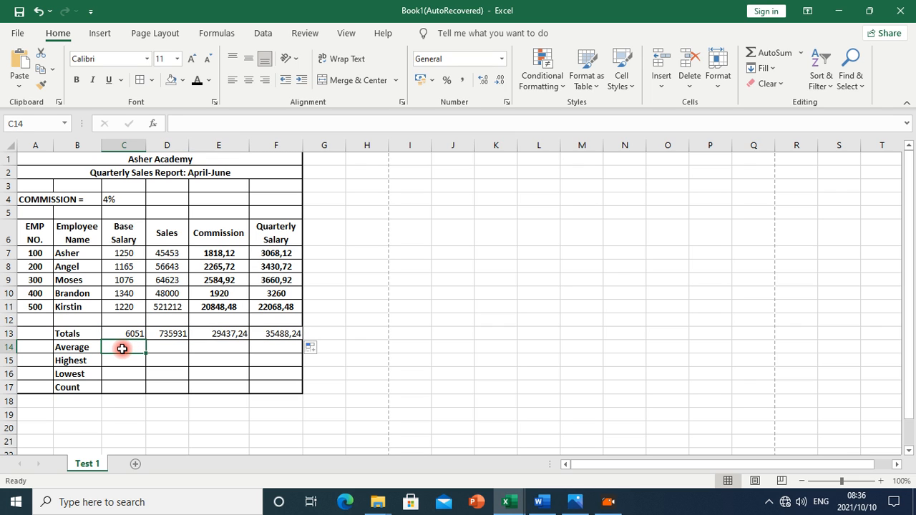
Insert =AVERAGE(C7:C11) in C14 and fill it across to F14 (1210,2 to 7097,648)
{"action": "left_click", "coordinate": [155, 124]}
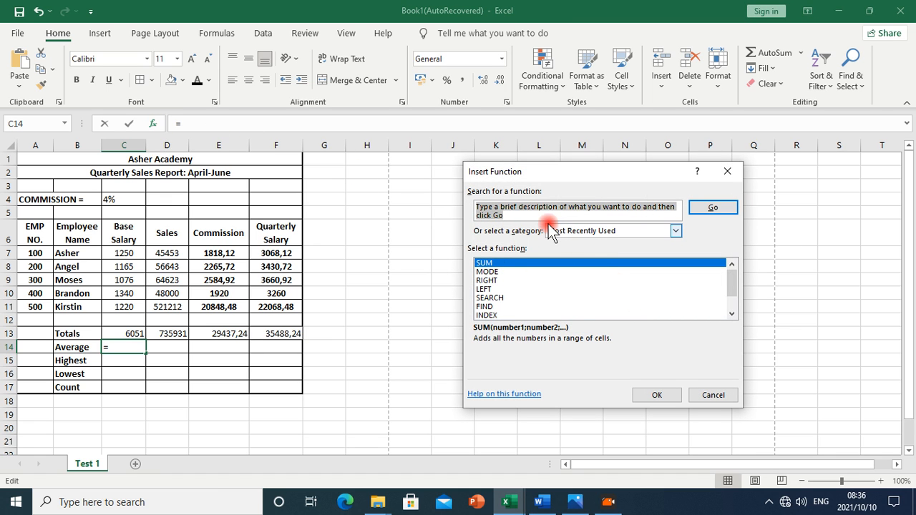
{"action": "type", "text": "average"}
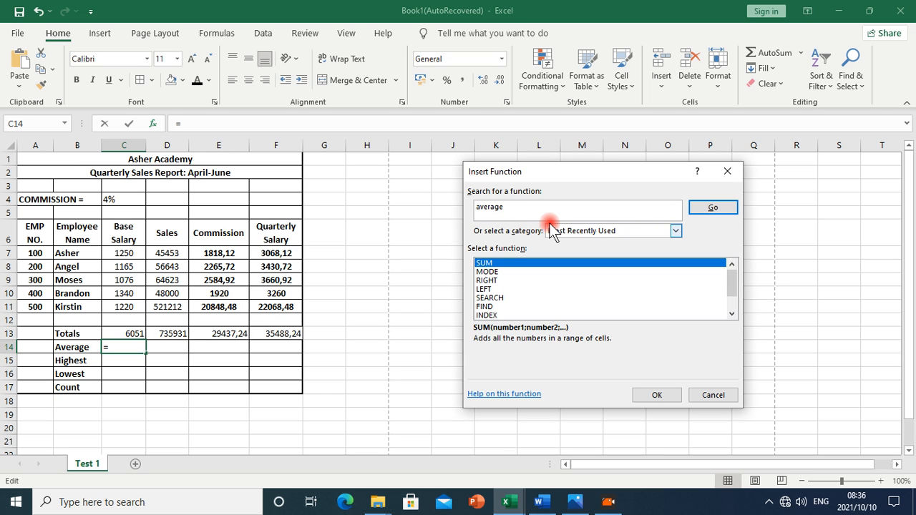
{"action": "left_click", "coordinate": [724, 209]}
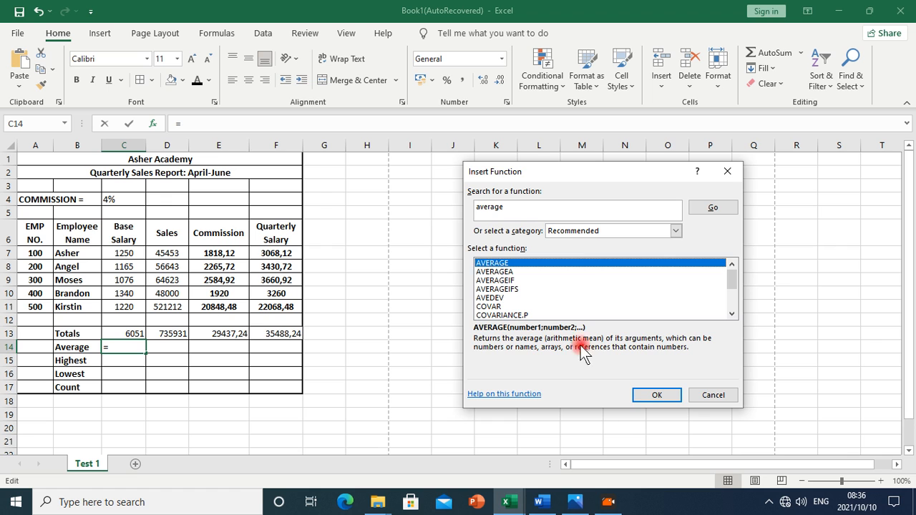
{"action": "left_click", "coordinate": [648, 396]}
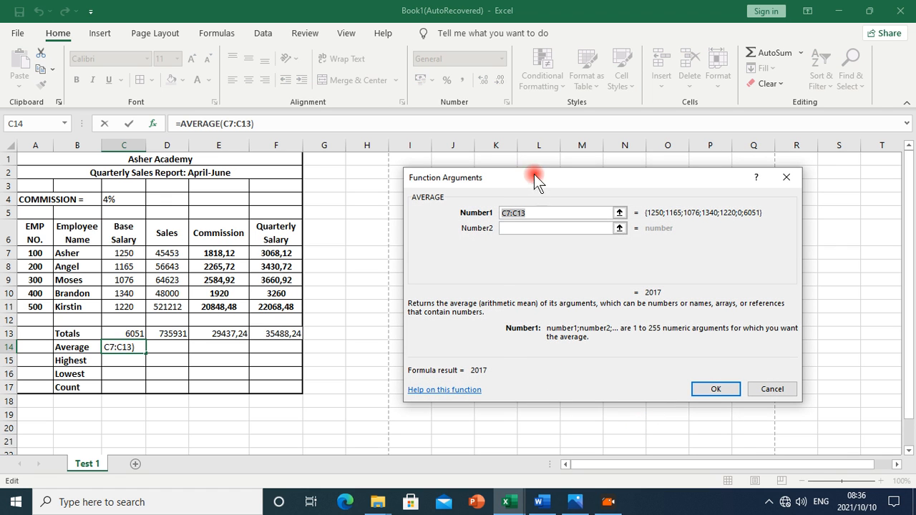
{"action": "left_click", "coordinate": [127, 254]}
{"action": "left_click_drag", "start_coordinate": [127, 253], "coordinate": [127, 306]}
{"action": "left_click", "coordinate": [713, 389]}
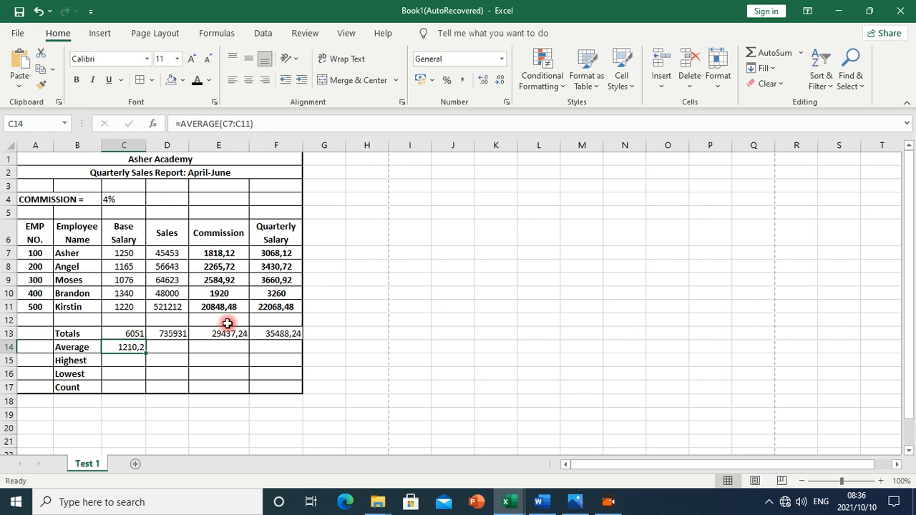
{"action": "left_click_drag", "start_coordinate": [144, 353], "coordinate": [282, 346]}
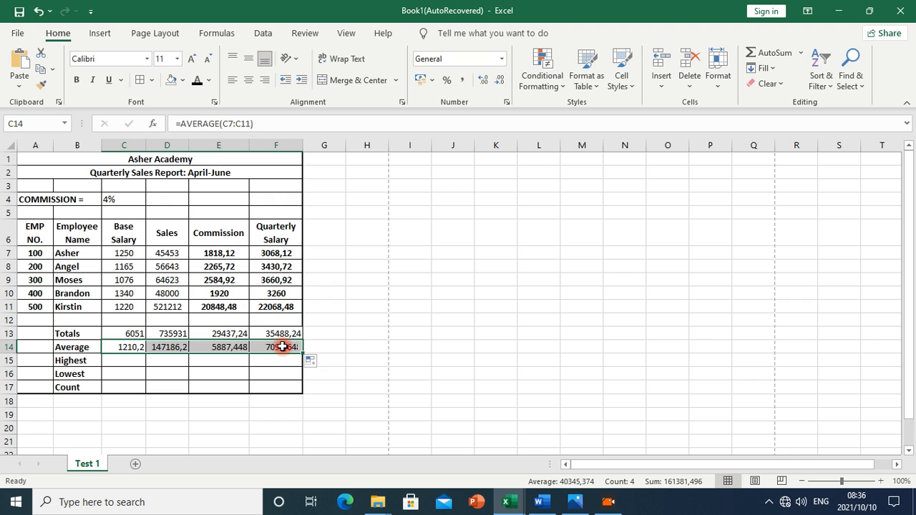
{"action": "left_click", "coordinate": [117, 362]}
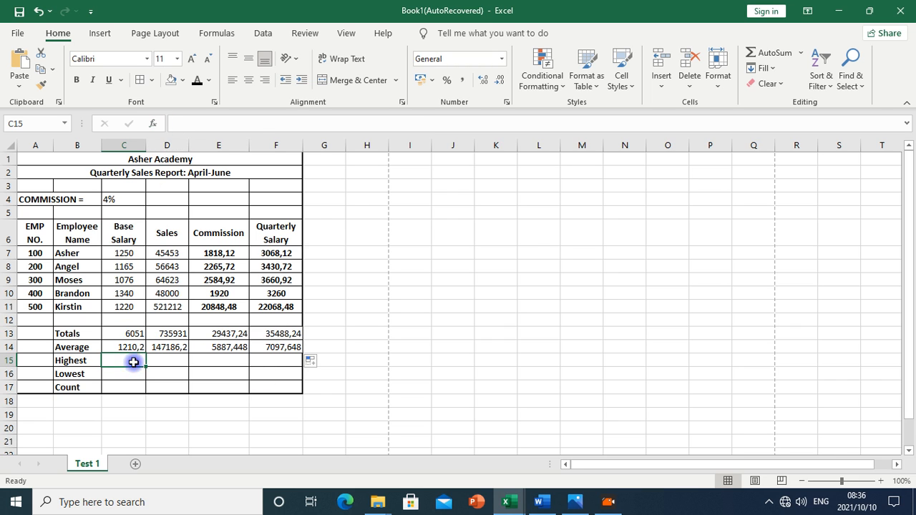
Insert =MAX(C7:C11) in C15 and fill it across to F15 (1340 to 22068,48)
{"action": "left_click", "coordinate": [156, 124]}
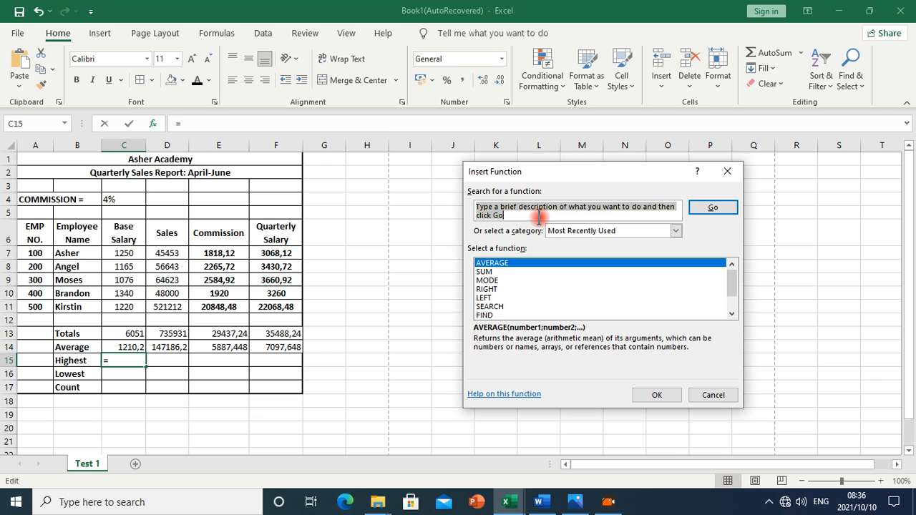
{"action": "type", "text": "m"}
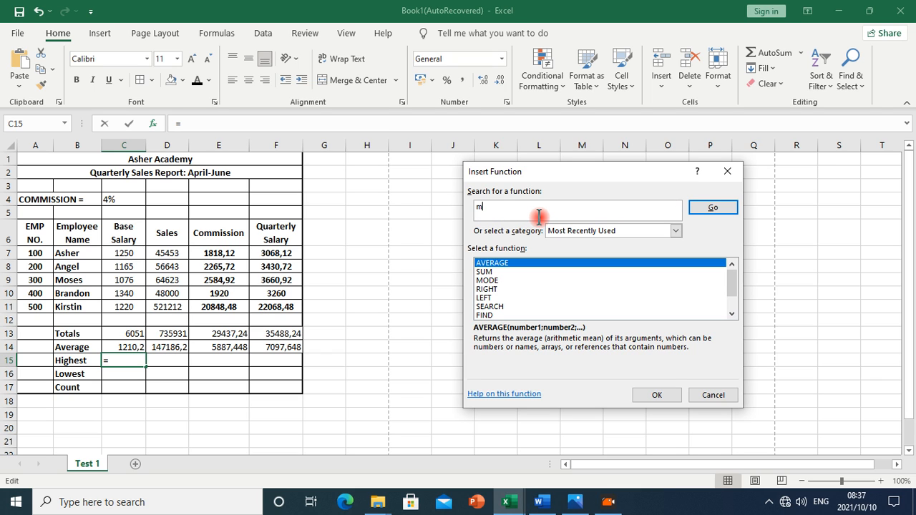
{"action": "type", "text": "ax"}
{"action": "left_click", "coordinate": [713, 207]}
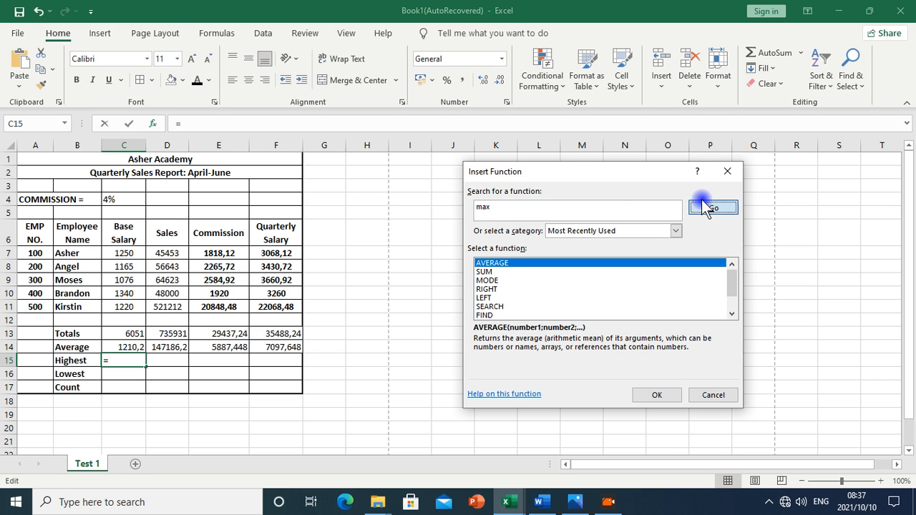
{"action": "left_click", "coordinate": [485, 263]}
{"action": "left_click", "coordinate": [644, 394]}
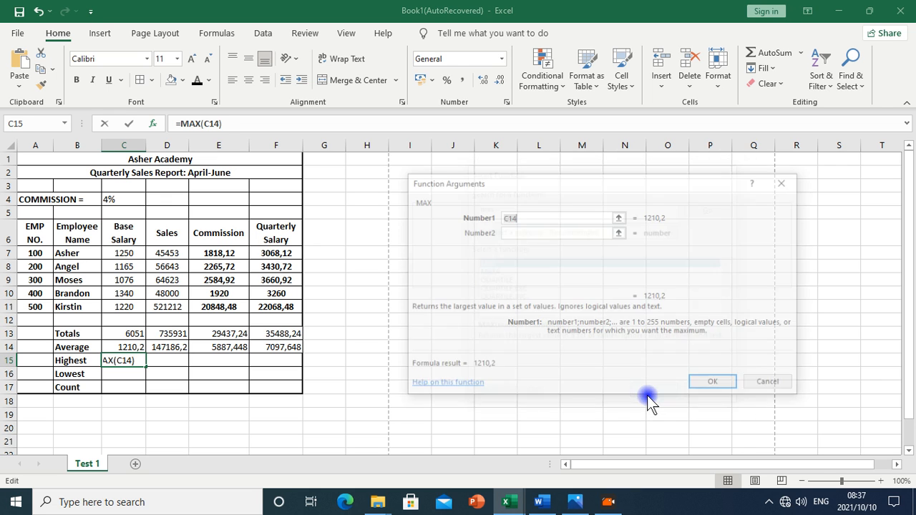
{"action": "left_click_drag", "start_coordinate": [123, 254], "coordinate": [126, 302]}
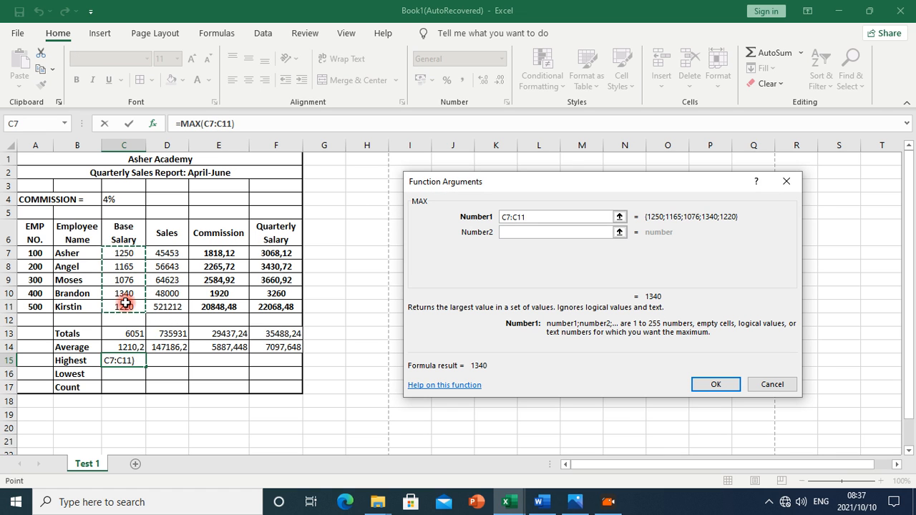
{"action": "key", "text": "Return"}
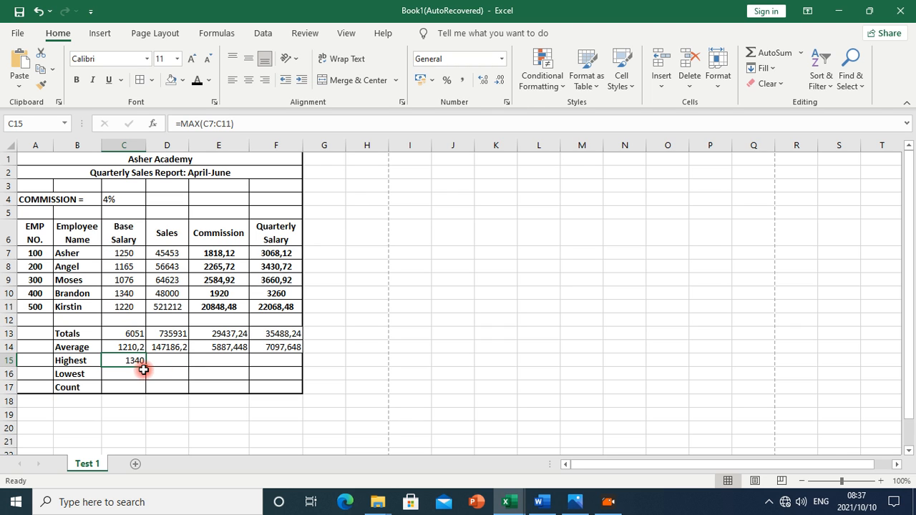
{"action": "left_click_drag", "start_coordinate": [145, 365], "coordinate": [282, 361]}
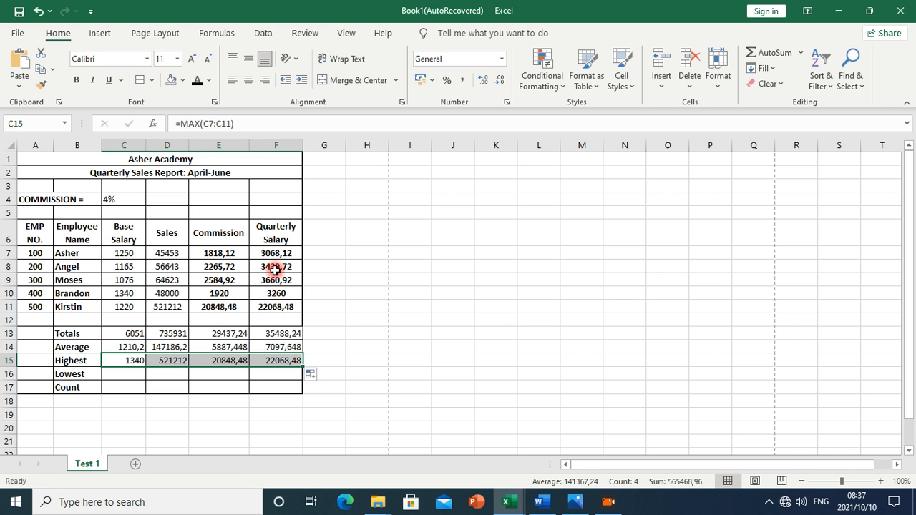
{"action": "left_click", "coordinate": [116, 375]}
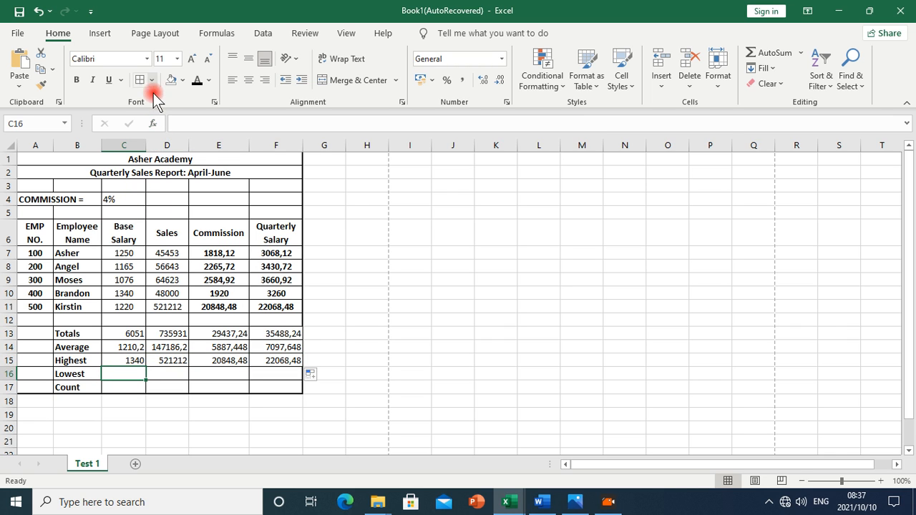
Insert =MIN(C7:C11) in C16 and fill it across to F16 (1076 to 3068,12)
{"action": "left_click", "coordinate": [156, 123]}
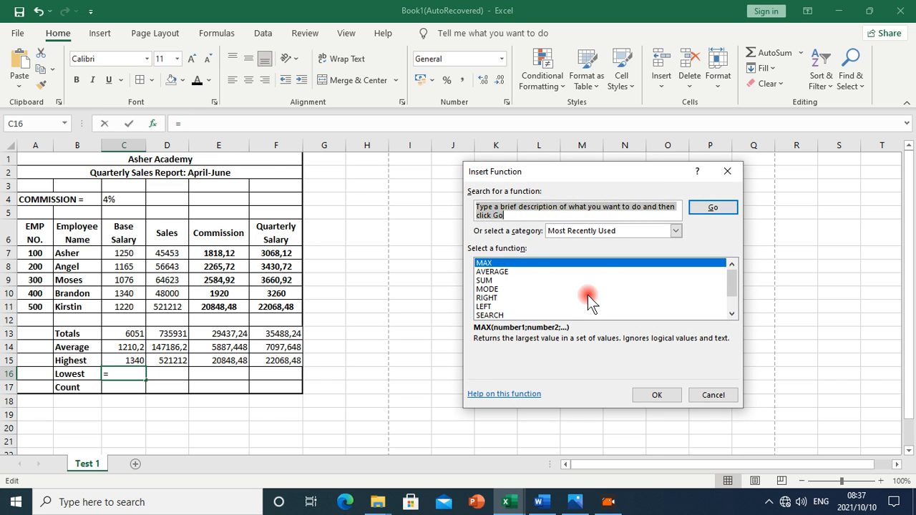
{"action": "type", "text": "min"}
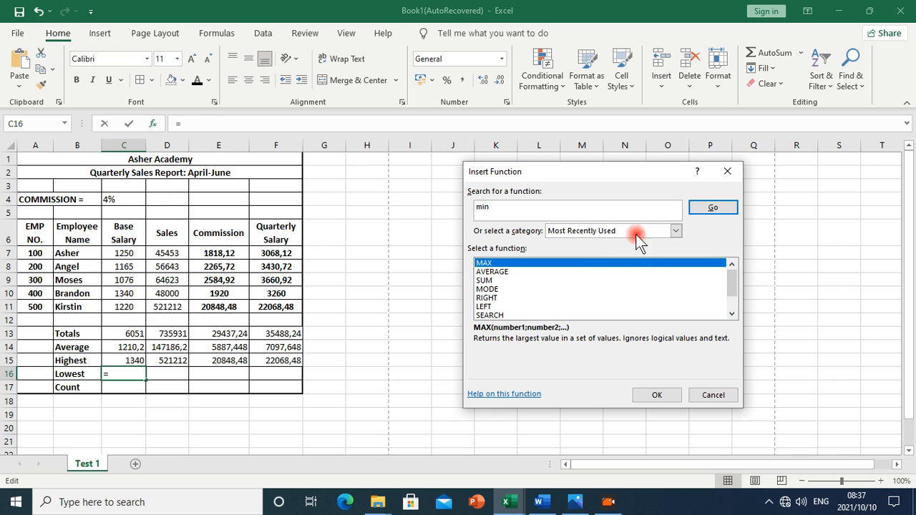
{"action": "left_click", "coordinate": [725, 210]}
{"action": "left_click", "coordinate": [533, 267]}
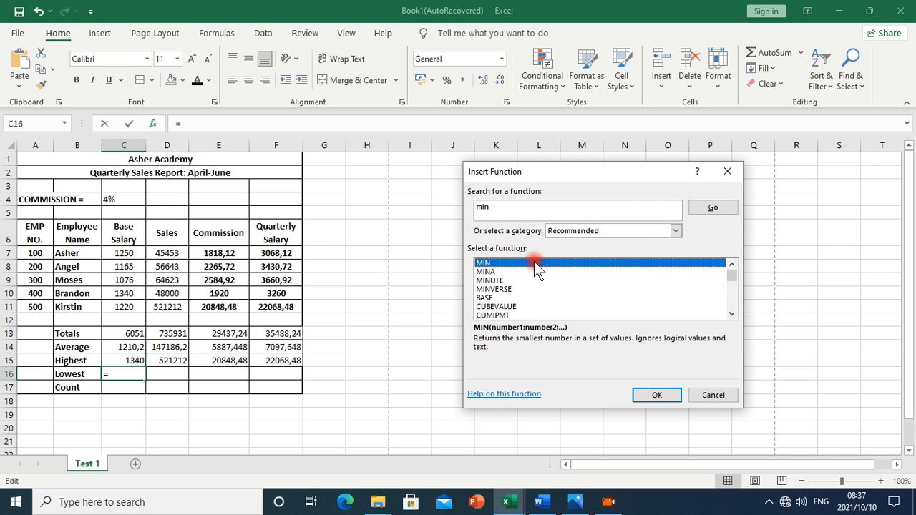
{"action": "left_click", "coordinate": [656, 396]}
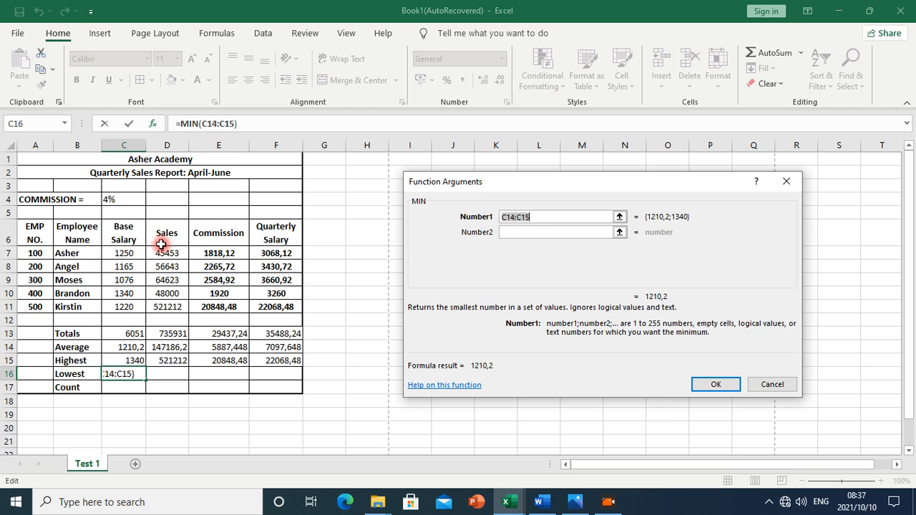
{"action": "left_click", "coordinate": [131, 256]}
{"action": "left_click_drag", "start_coordinate": [131, 255], "coordinate": [126, 307]}
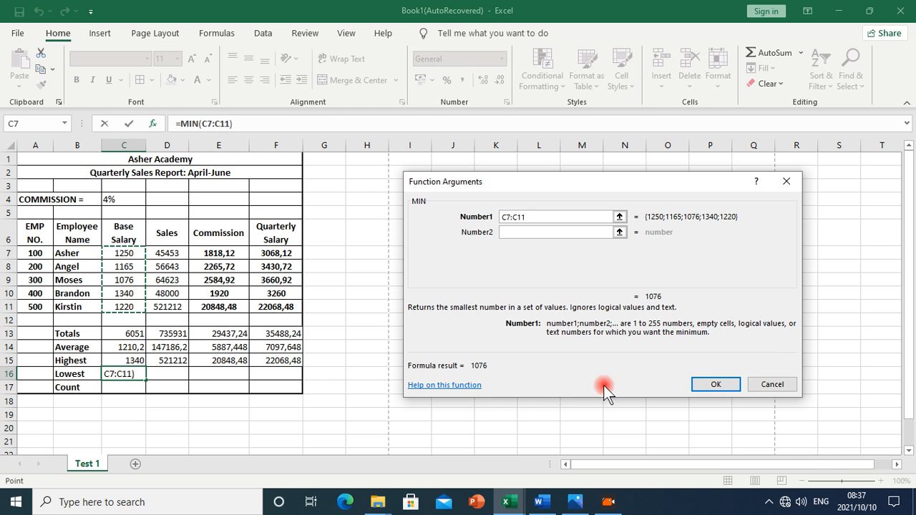
{"action": "left_click", "coordinate": [698, 383]}
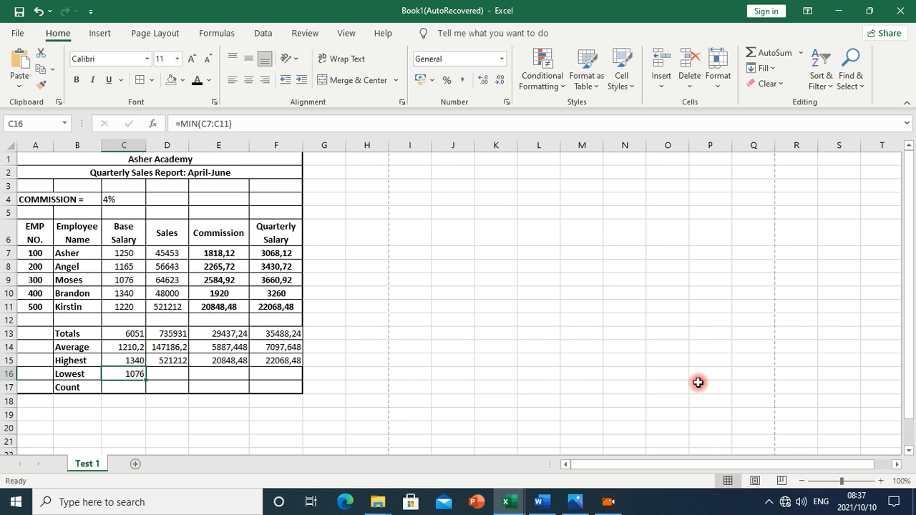
{"action": "left_click_drag", "start_coordinate": [145, 381], "coordinate": [281, 383]}
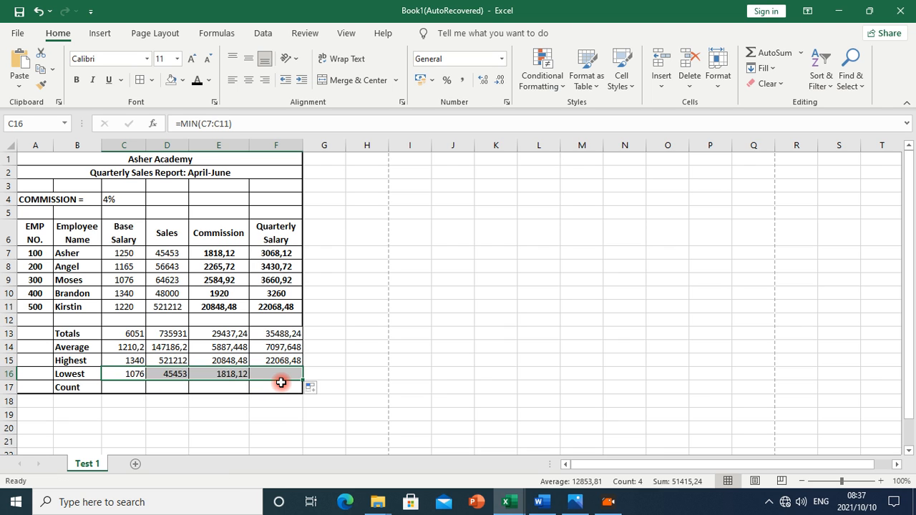
{"action": "left_click", "coordinate": [124, 389]}
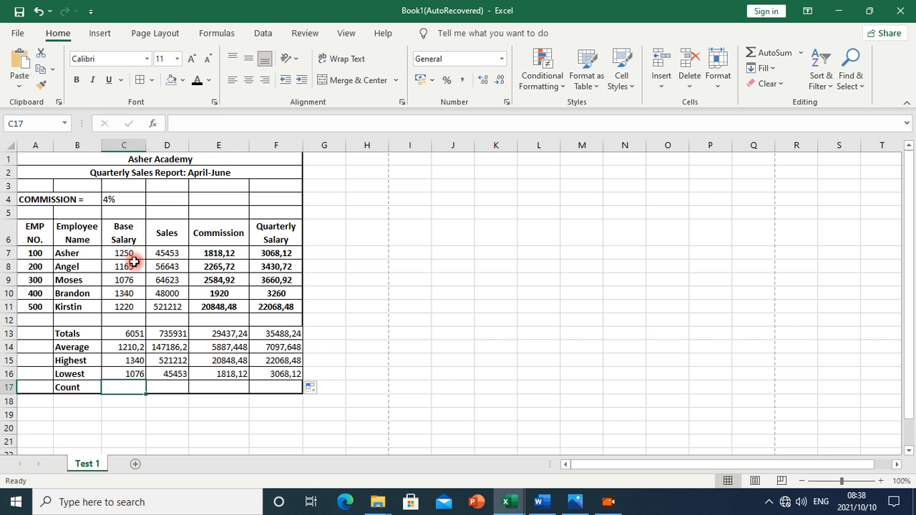
{"action": "left_click", "coordinate": [156, 123]}
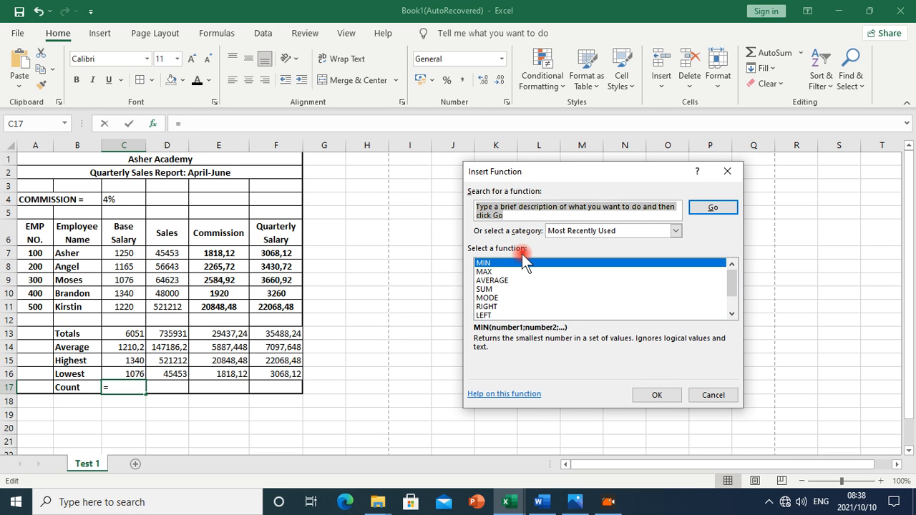
{"action": "type", "text": "count"}
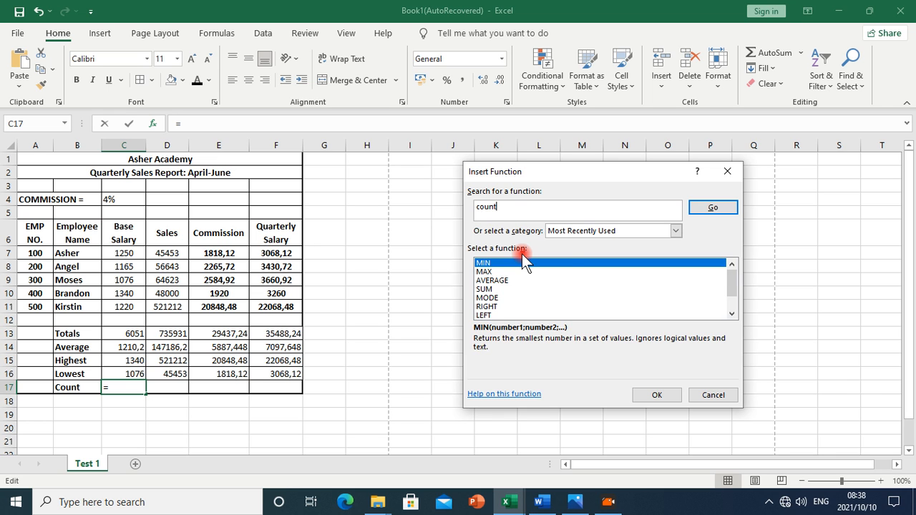
{"action": "left_click", "coordinate": [709, 207]}
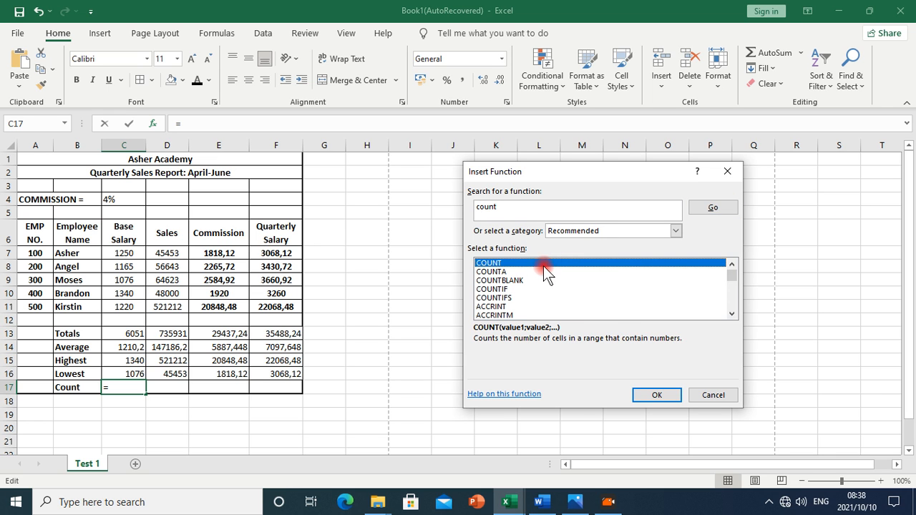
{"action": "left_click", "coordinate": [656, 395]}
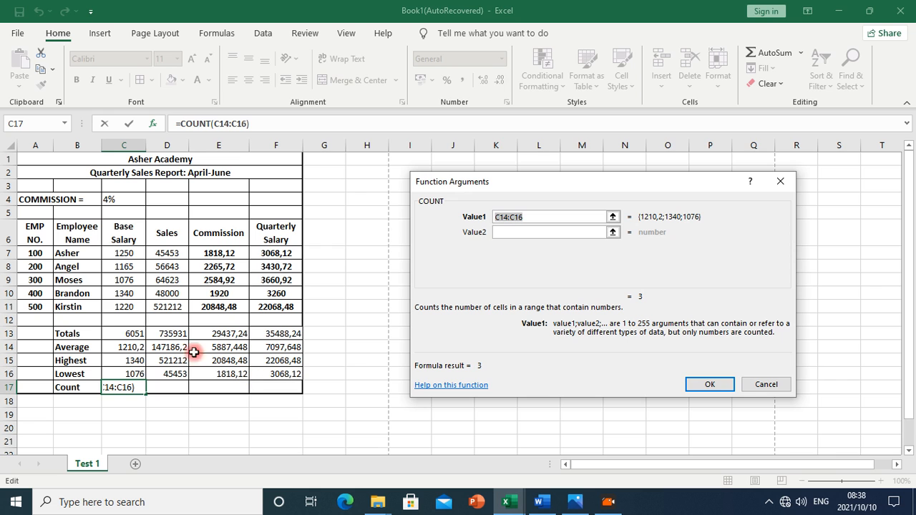
{"action": "left_click_drag", "start_coordinate": [76, 255], "coordinate": [81, 305]}
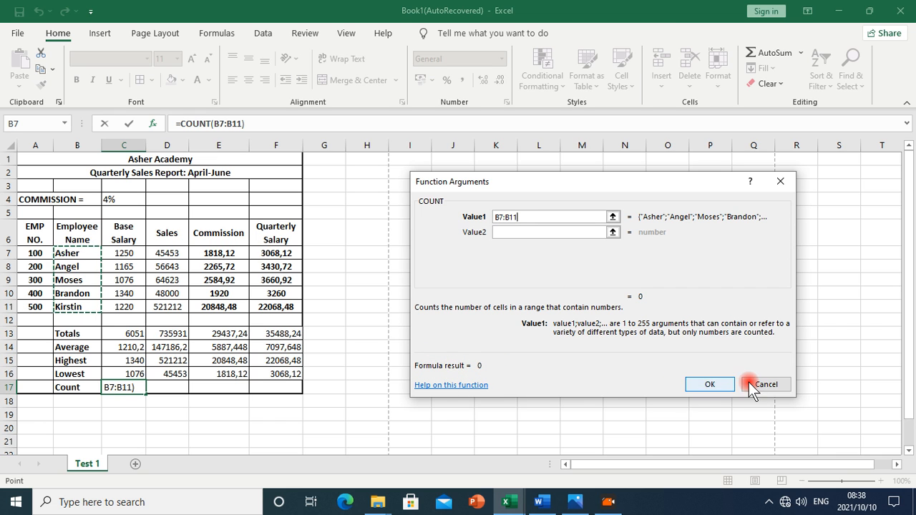
{"action": "left_click", "coordinate": [706, 385]}
{"action": "left_click", "coordinate": [133, 392]}
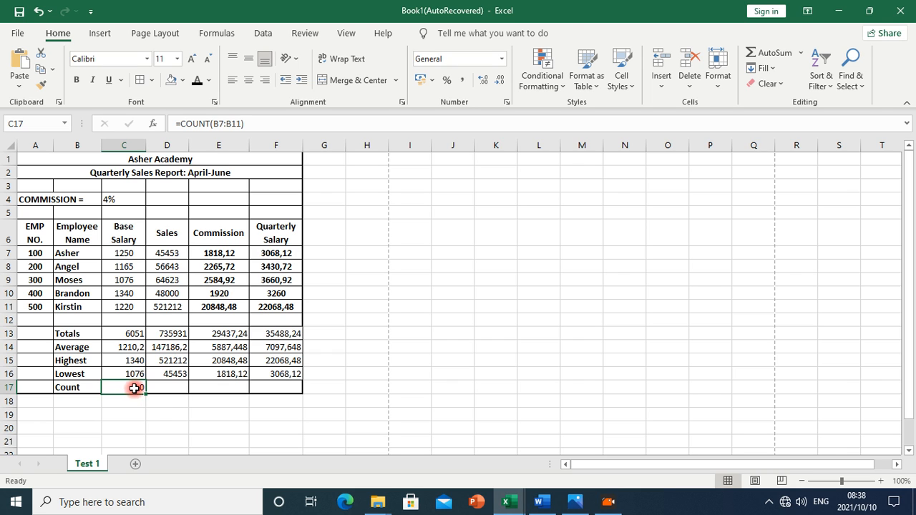
{"action": "left_click", "coordinate": [152, 123]}
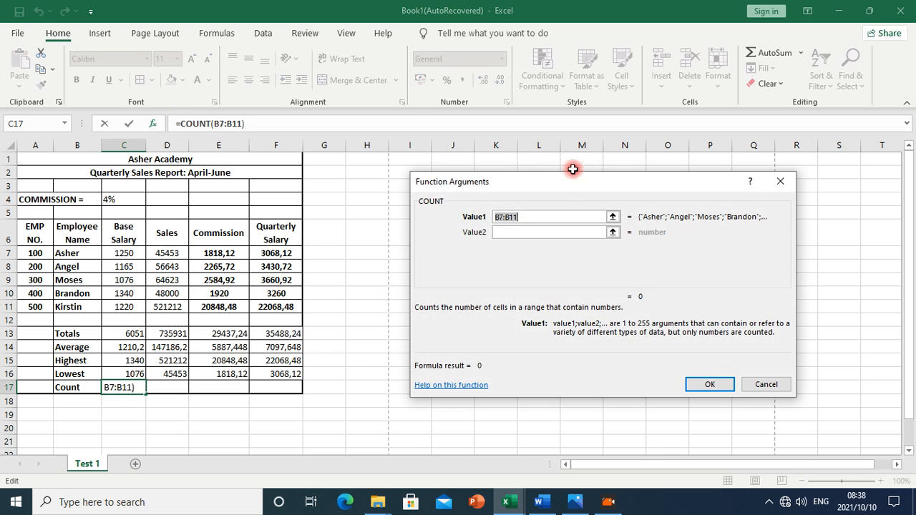
{"action": "left_click_drag", "start_coordinate": [134, 253], "coordinate": [133, 307]}
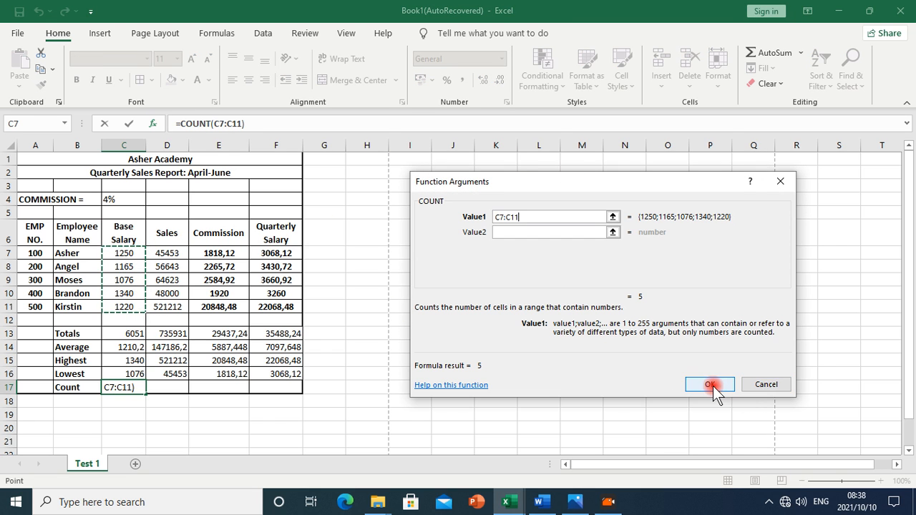
{"action": "left_click", "coordinate": [710, 385]}
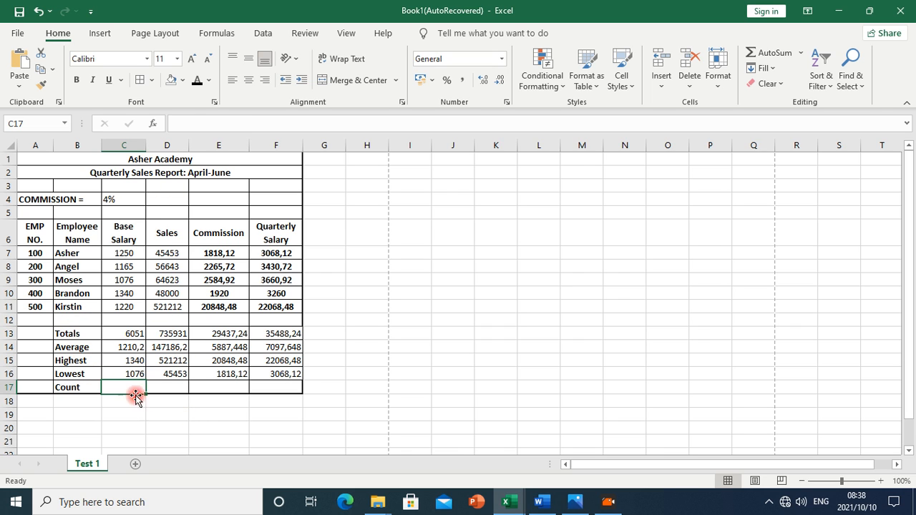
Enter =COUNTA(B7:B11) in C17 to count the five employee names
{"action": "left_click", "coordinate": [154, 125]}
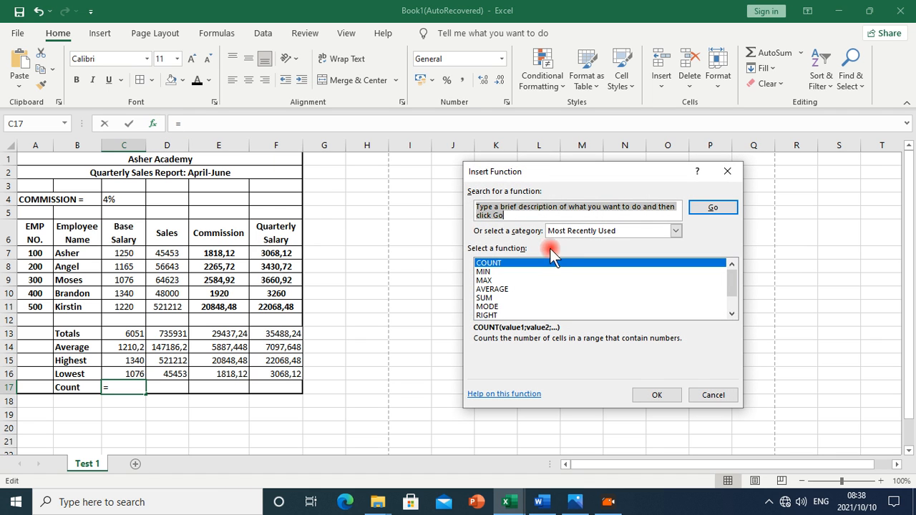
{"action": "type", "text": "counta"}
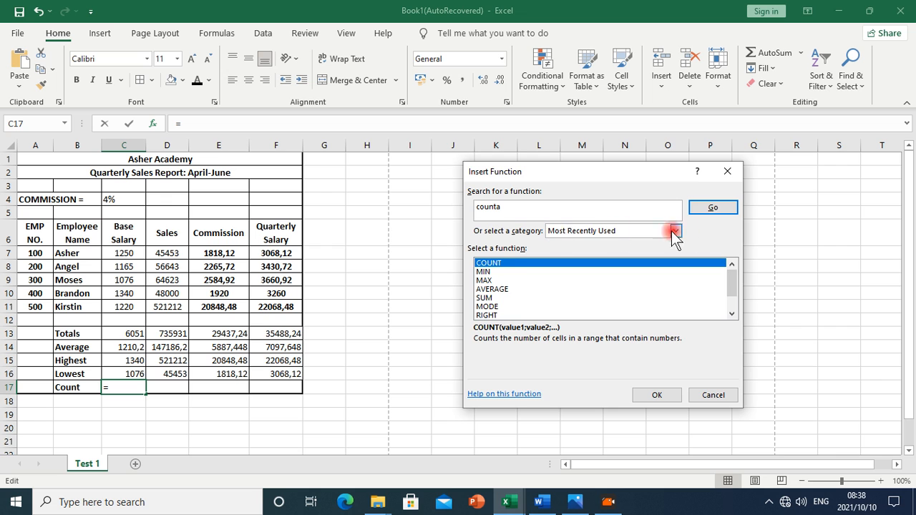
{"action": "left_click", "coordinate": [715, 207]}
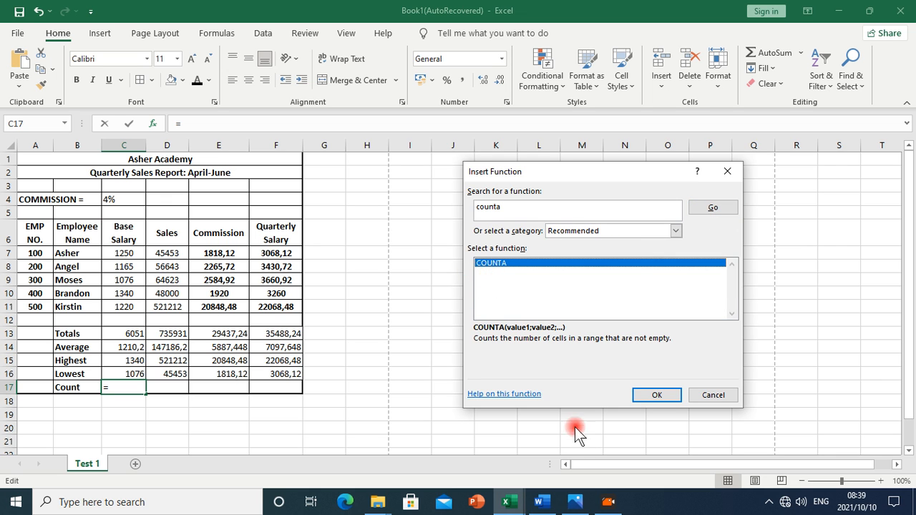
{"action": "left_click", "coordinate": [655, 396]}
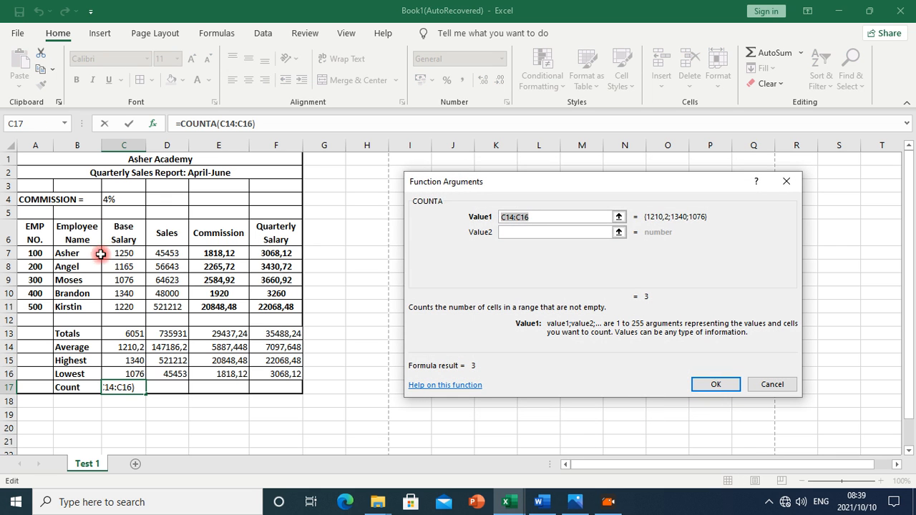
{"action": "left_click_drag", "start_coordinate": [85, 256], "coordinate": [84, 306]}
{"action": "left_click", "coordinate": [716, 384]}
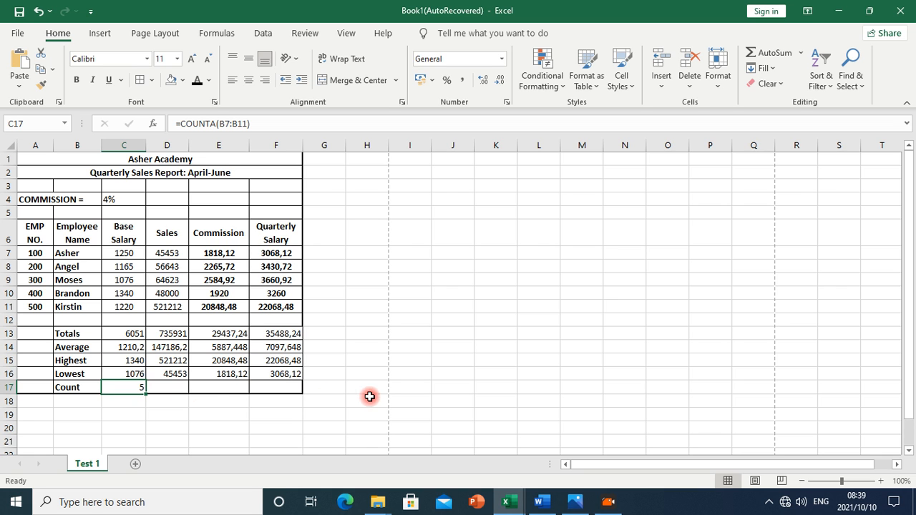
{"action": "left_click", "coordinate": [544, 502]}
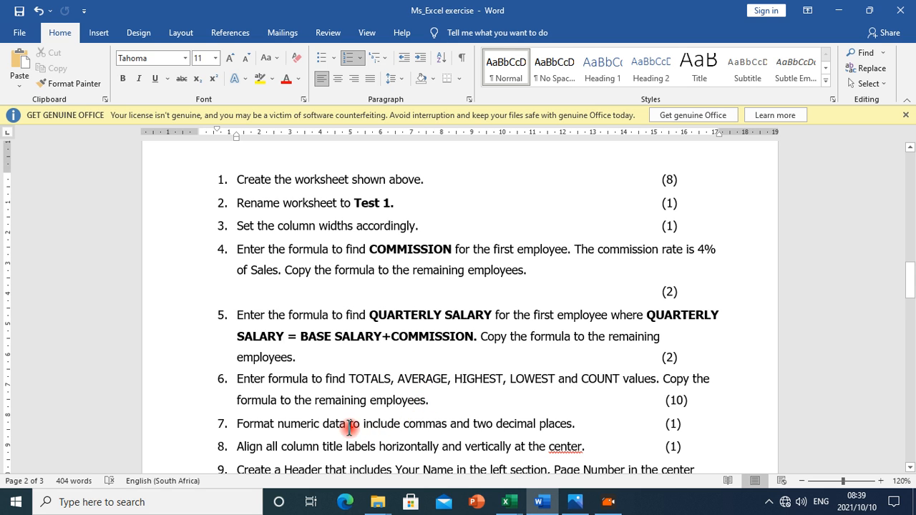
{"action": "scroll", "coordinate": [352, 429], "scroll_direction": "down", "scroll_amount": 1}
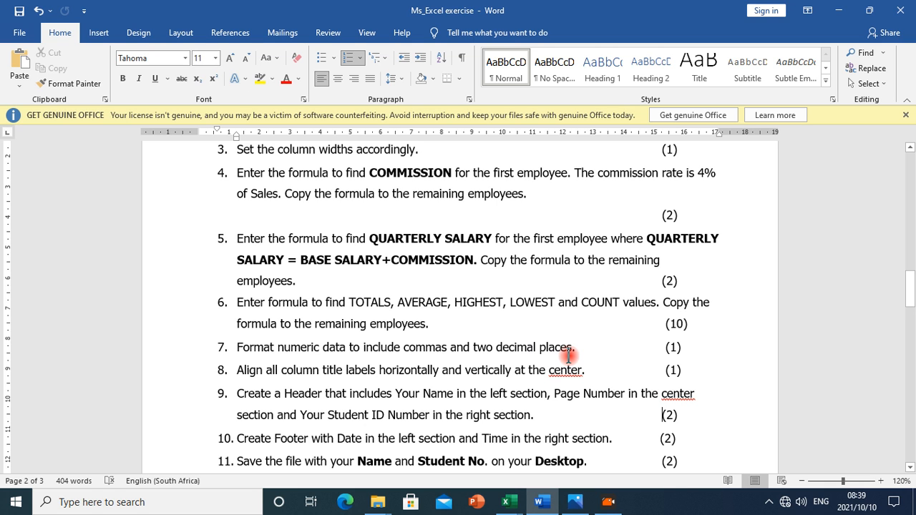
{"action": "left_click", "coordinate": [507, 503]}
{"action": "left_click", "coordinate": [559, 458]}
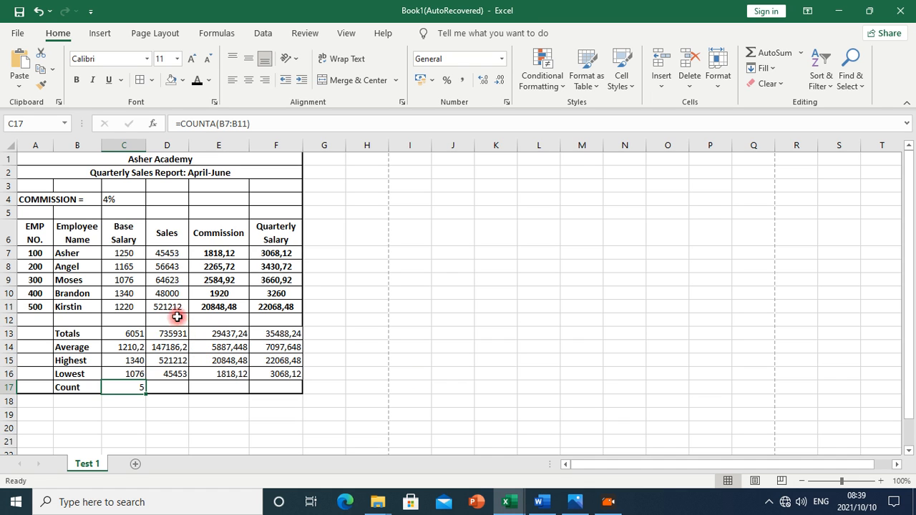
Select C7:F17 and display its figures with exactly two decimal places
{"action": "left_click_drag", "start_coordinate": [126, 255], "coordinate": [265, 373]}
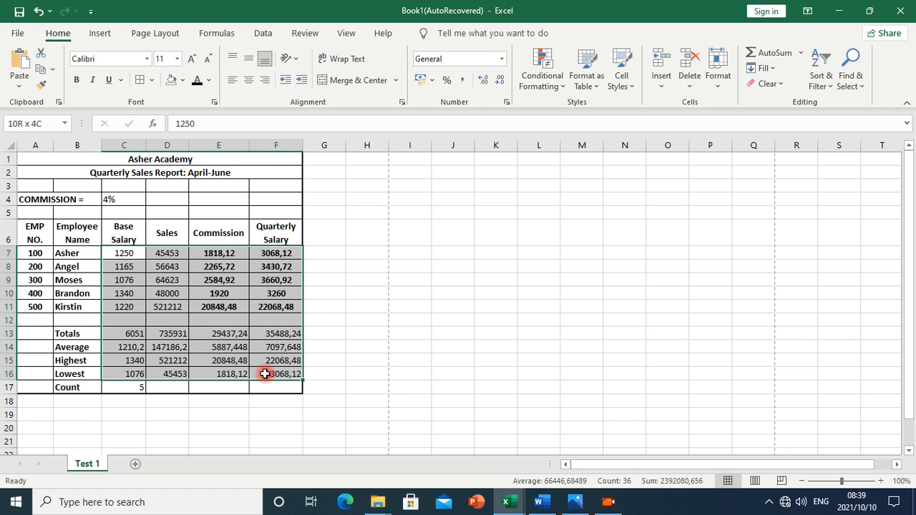
{"action": "left_click_drag", "start_coordinate": [267, 381], "coordinate": [266, 382]}
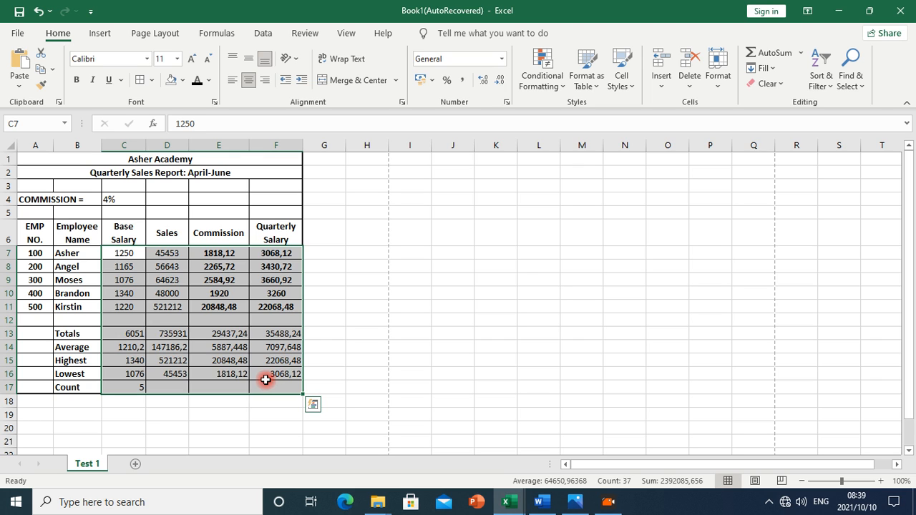
{"action": "left_click", "coordinate": [498, 83]}
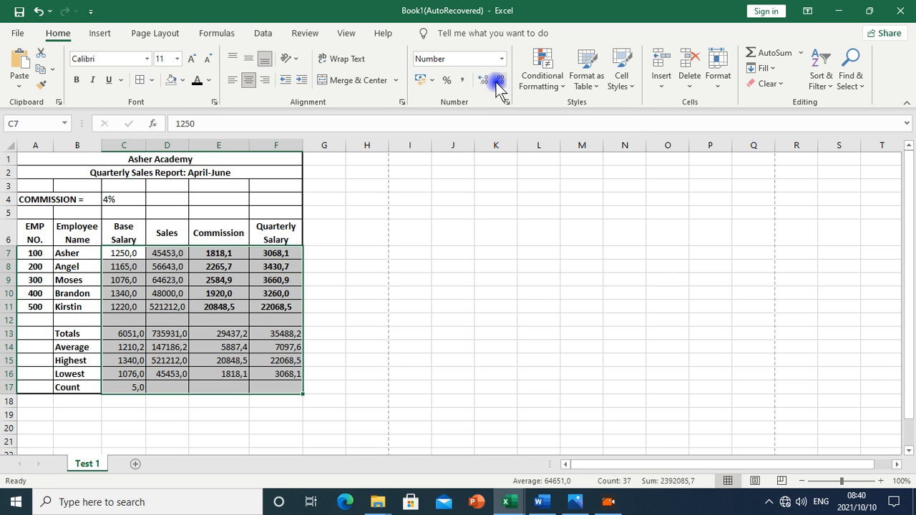
{"action": "left_click", "coordinate": [498, 83]}
{"action": "left_click", "coordinate": [482, 81]}
{"action": "left_click", "coordinate": [482, 81]}
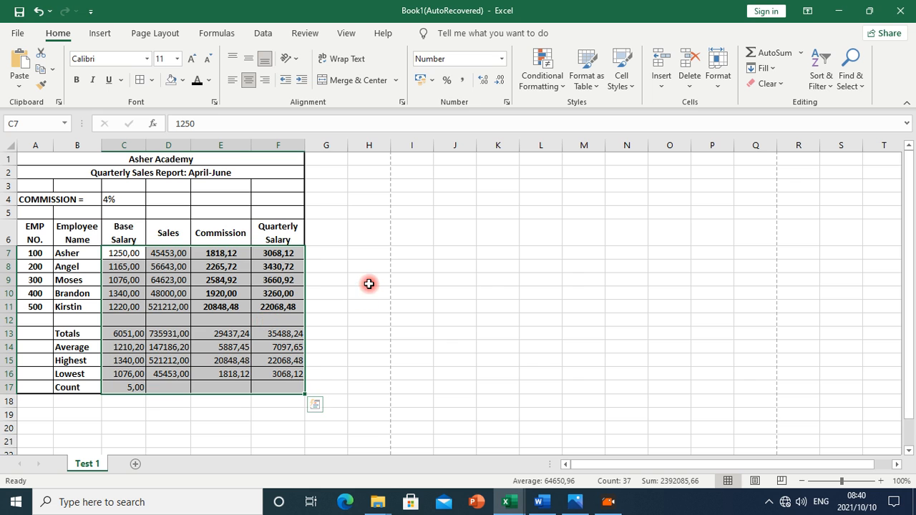
{"action": "left_click", "coordinate": [512, 109]}
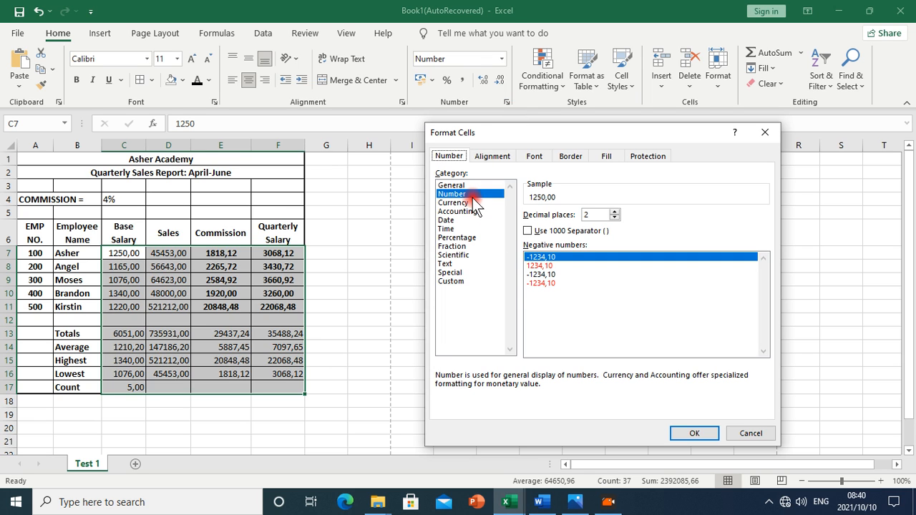
{"action": "left_click", "coordinate": [614, 213]}
{"action": "left_click", "coordinate": [613, 218]}
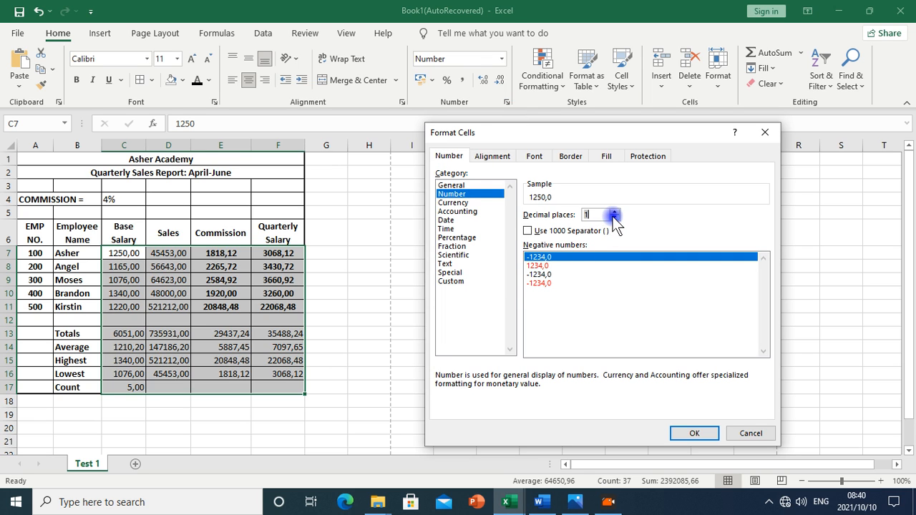
{"action": "left_click", "coordinate": [614, 219]}
{"action": "left_click", "coordinate": [687, 432]}
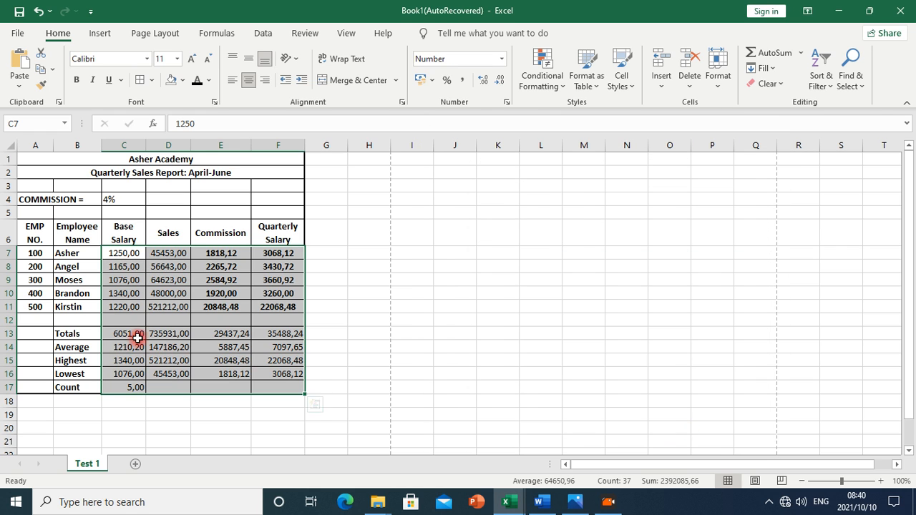
{"action": "right_click", "coordinate": [152, 324]}
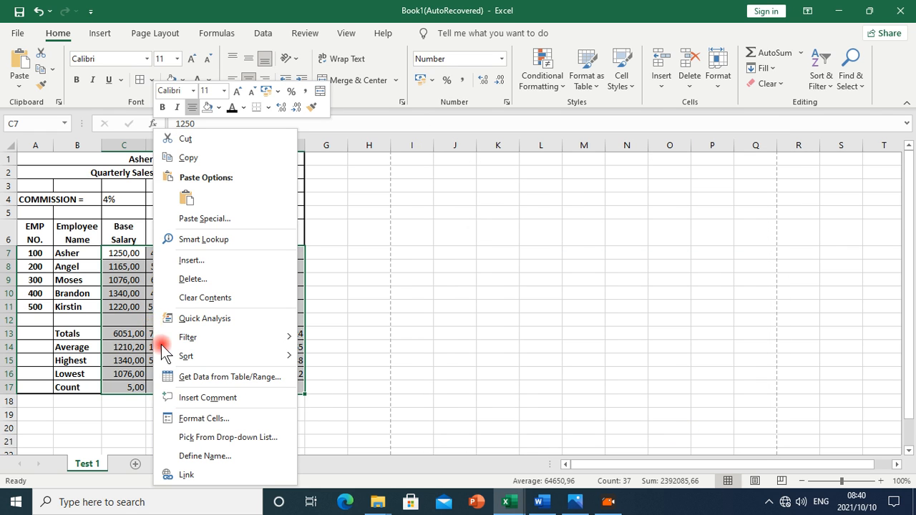
{"action": "left_click", "coordinate": [198, 420]}
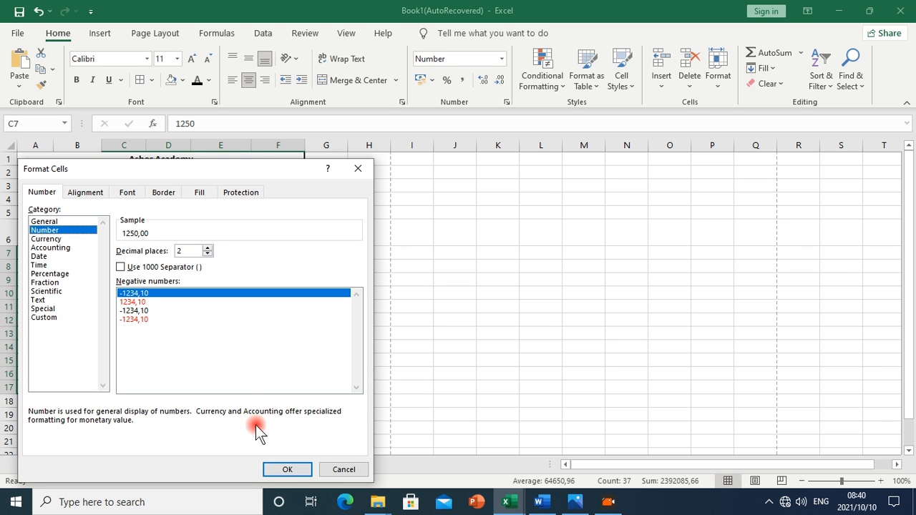
{"action": "left_click", "coordinate": [285, 469]}
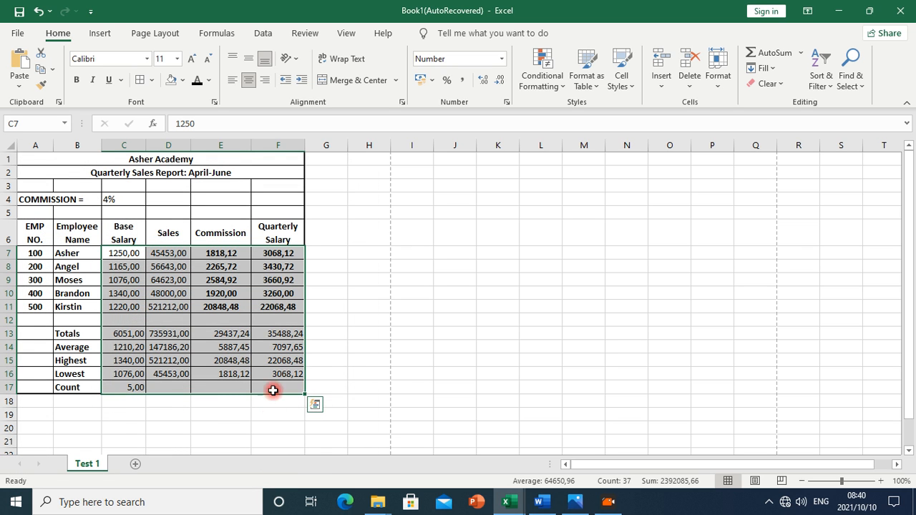
{"action": "left_click", "coordinate": [536, 501]}
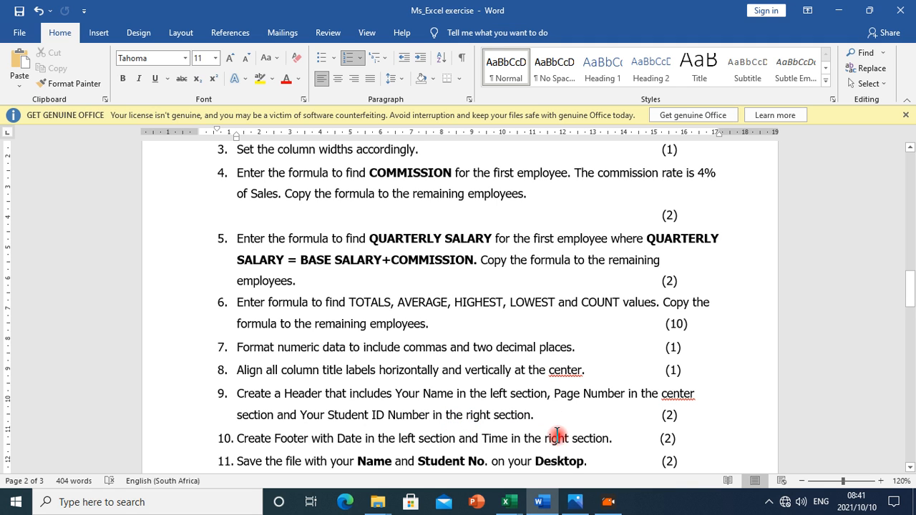
{"action": "mouse_move", "coordinate": [519, 506]}
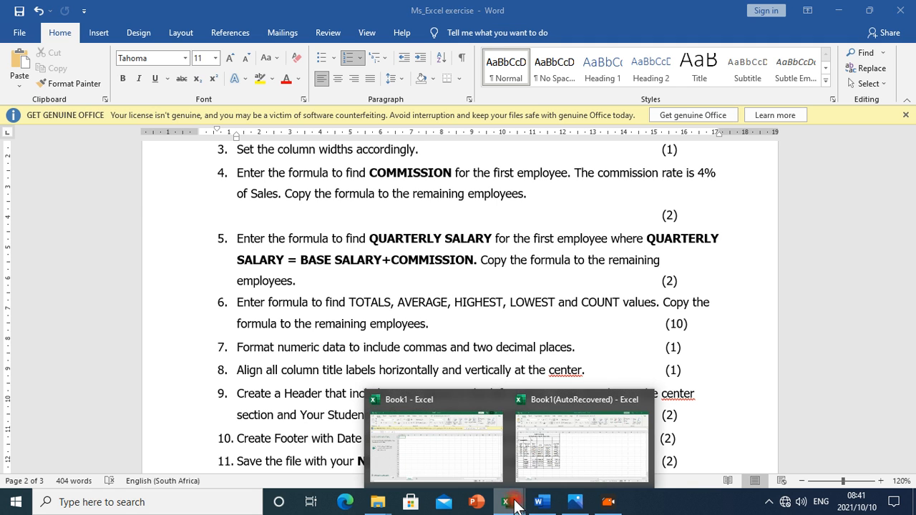
{"action": "left_click", "coordinate": [560, 466]}
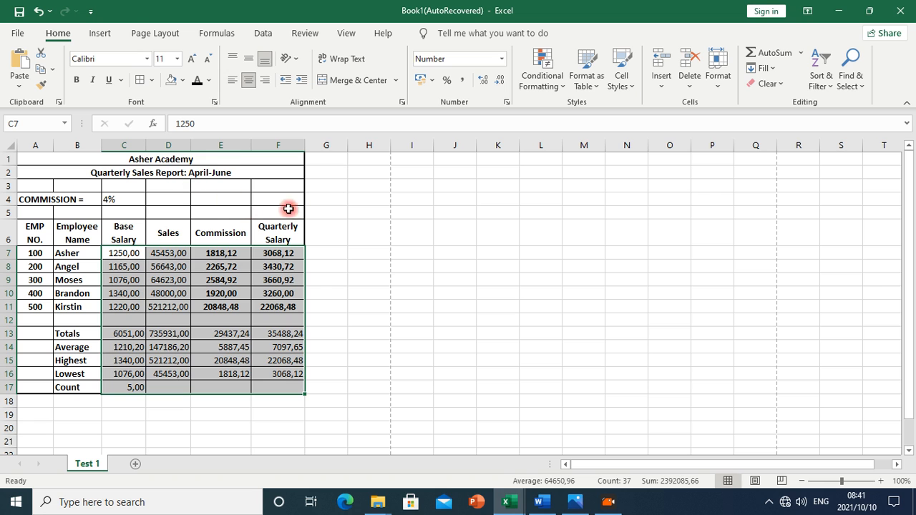
Start a page header on the sheet via Insert > Text > Header & Footer
{"action": "left_click", "coordinate": [339, 211]}
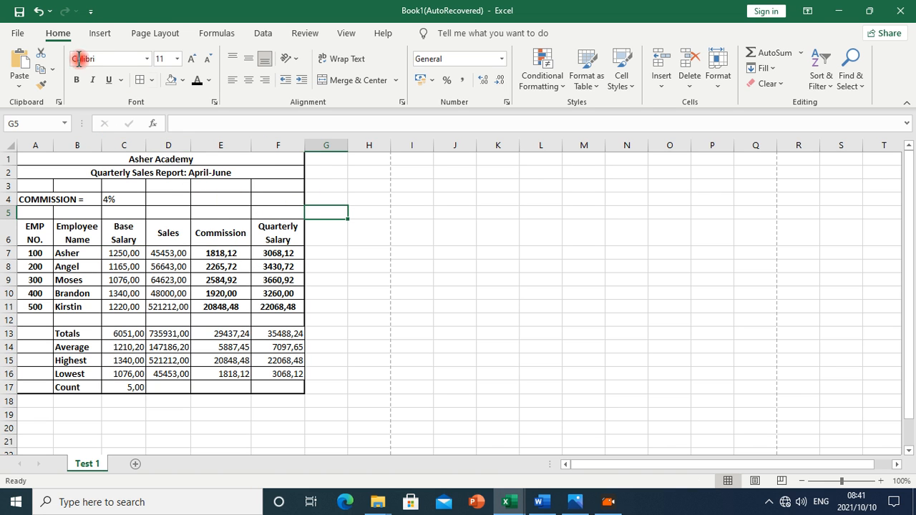
{"action": "left_click", "coordinate": [99, 33]}
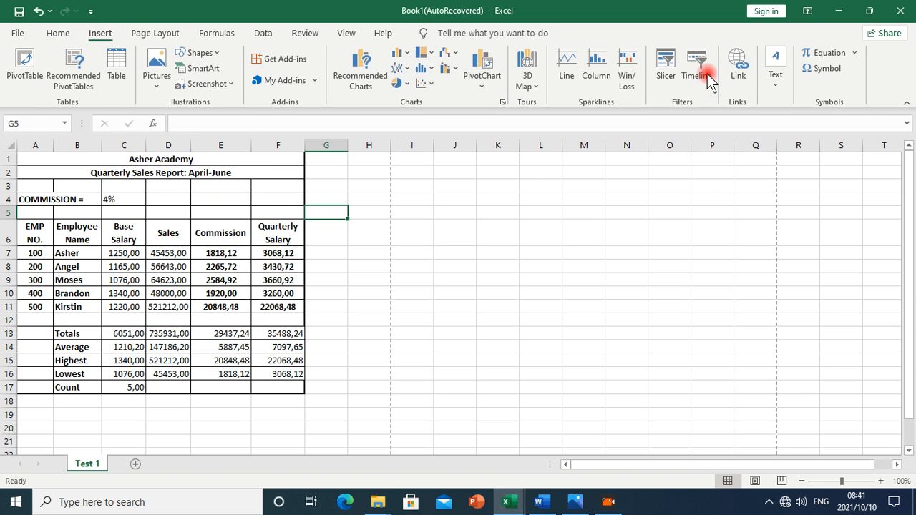
{"action": "left_click", "coordinate": [774, 86]}
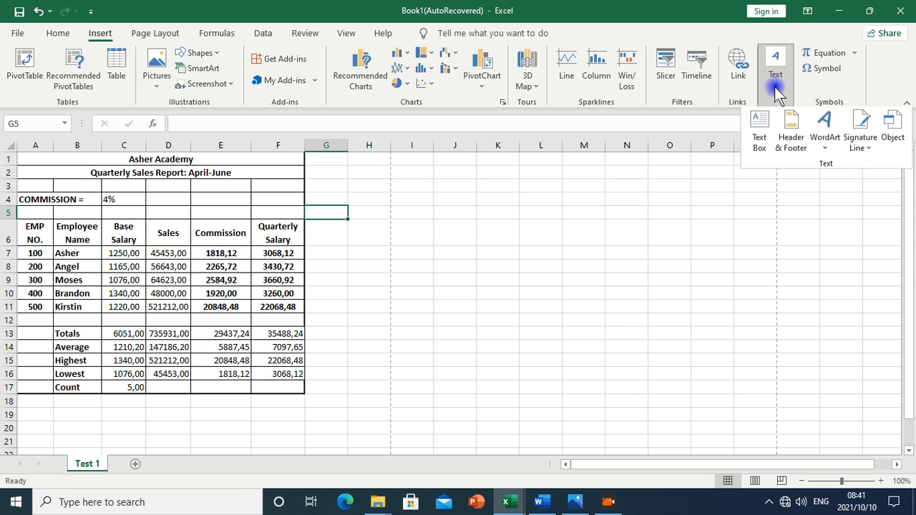
{"action": "left_click", "coordinate": [791, 137]}
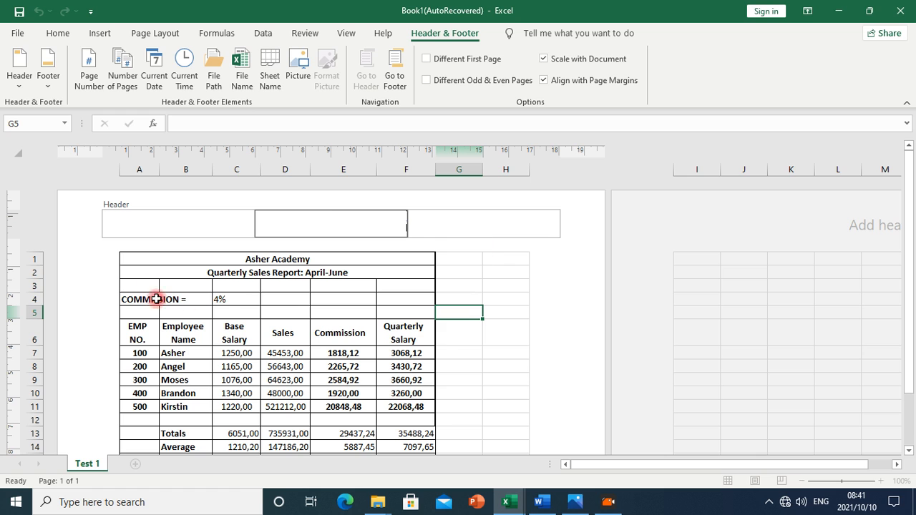
{"action": "left_click", "coordinate": [154, 229]}
{"action": "left_click", "coordinate": [331, 226]}
{"action": "left_click", "coordinate": [444, 226]}
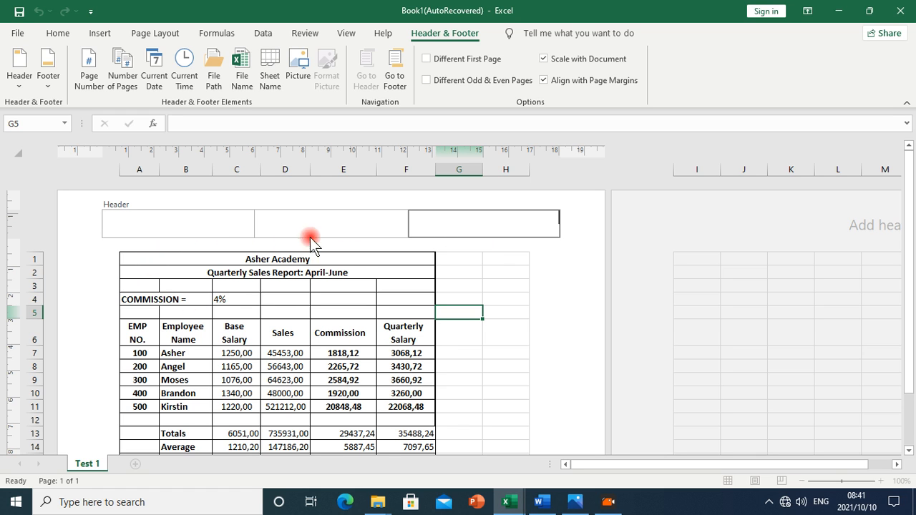
{"action": "left_click", "coordinate": [168, 243]}
{"action": "left_click", "coordinate": [174, 230]}
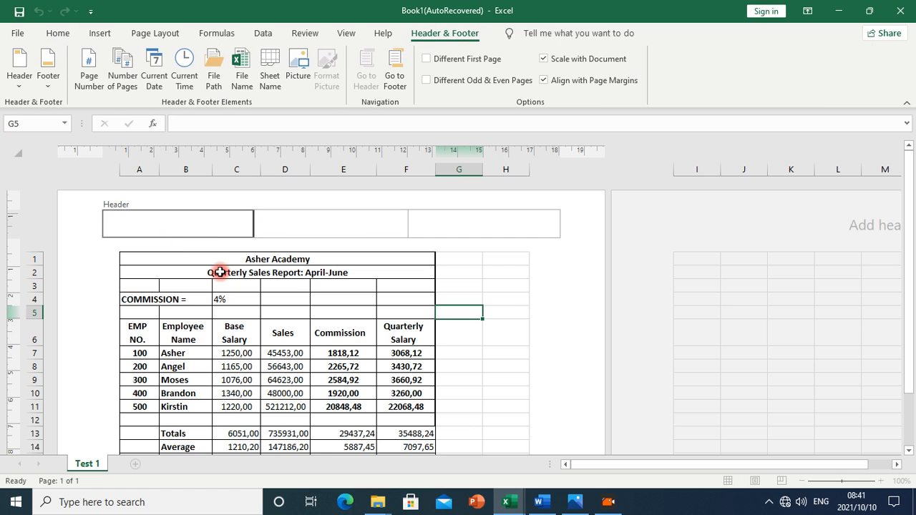
Fill the header: student's name left, page number centre, student ID right
{"action": "left_click", "coordinate": [542, 503]}
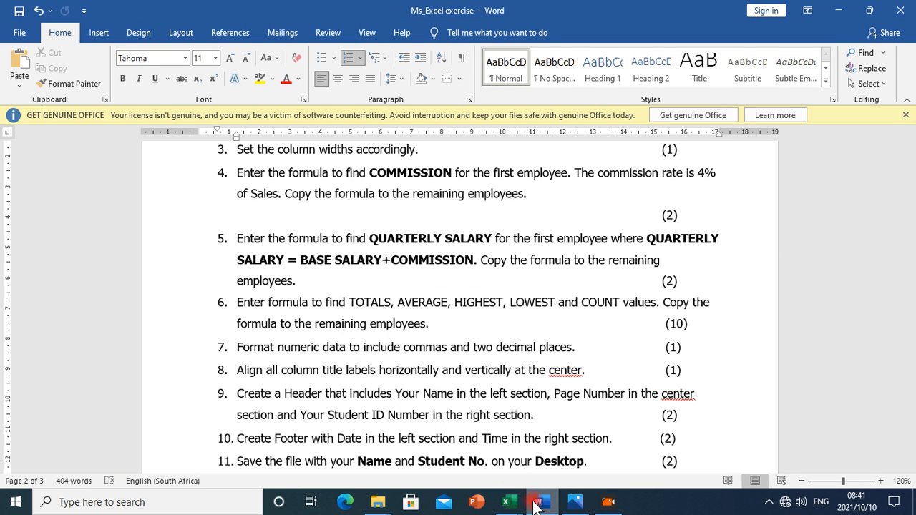
{"action": "mouse_move", "coordinate": [506, 503]}
{"action": "left_click", "coordinate": [538, 454]}
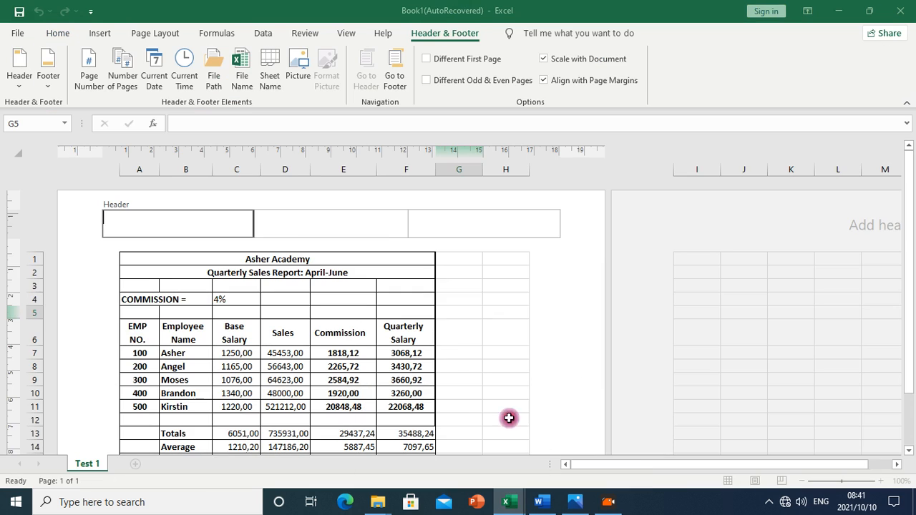
{"action": "left_click", "coordinate": [249, 231]}
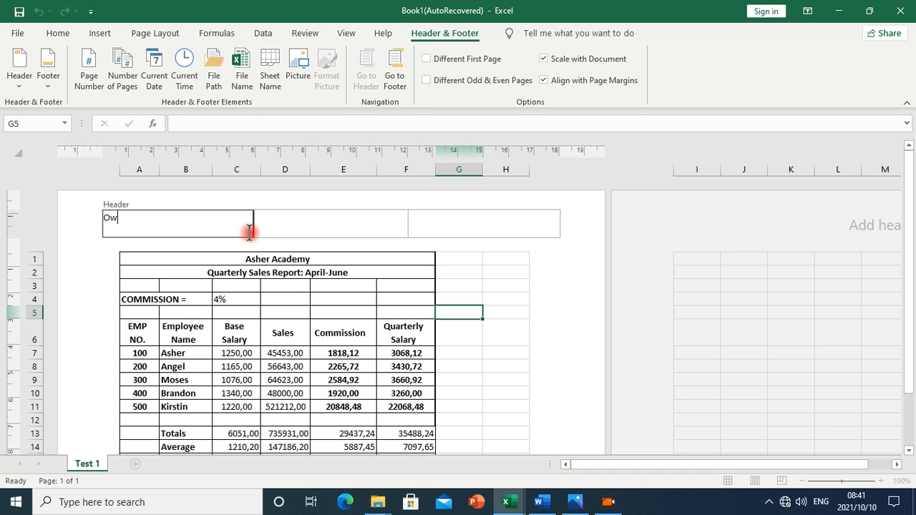
{"action": "left_click", "coordinate": [296, 226]}
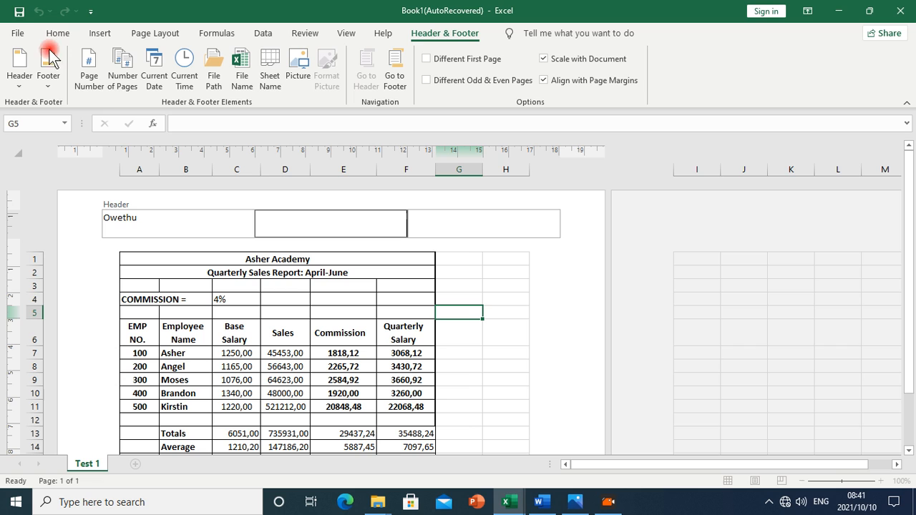
{"action": "left_click", "coordinate": [99, 88]}
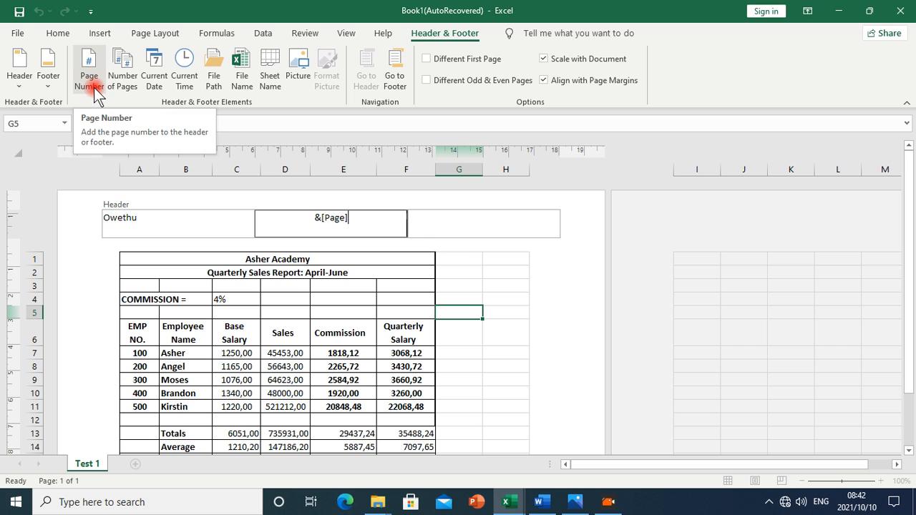
{"action": "left_click", "coordinate": [494, 227]}
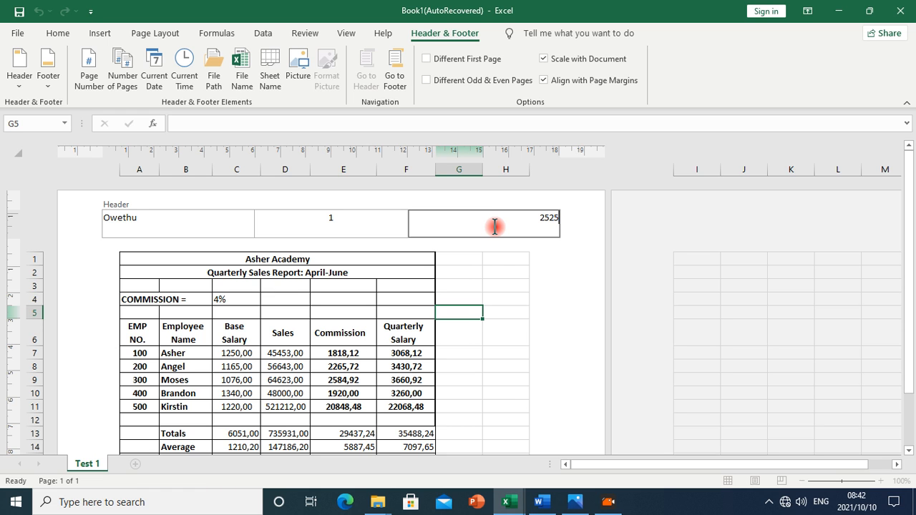
{"action": "left_click", "coordinate": [441, 296]}
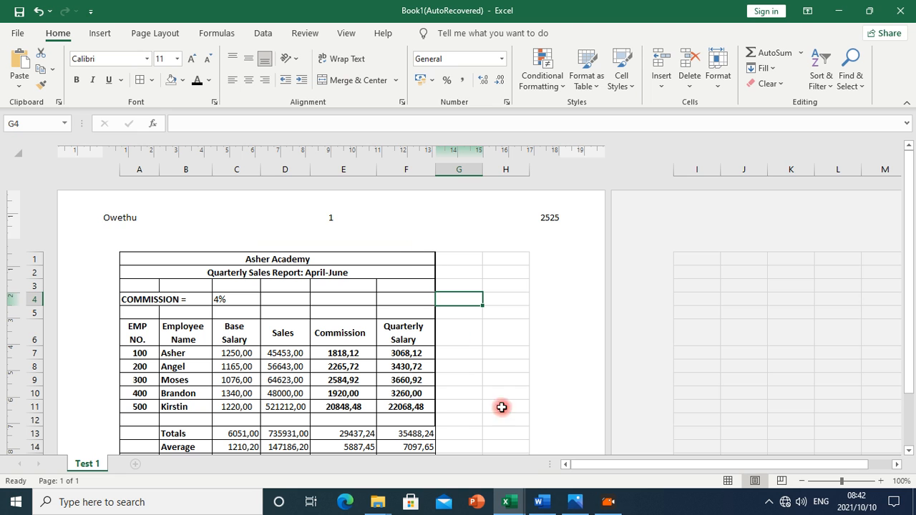
Check the footer requirements in Word, then open the workbook's left footer section
{"action": "left_click", "coordinate": [542, 503]}
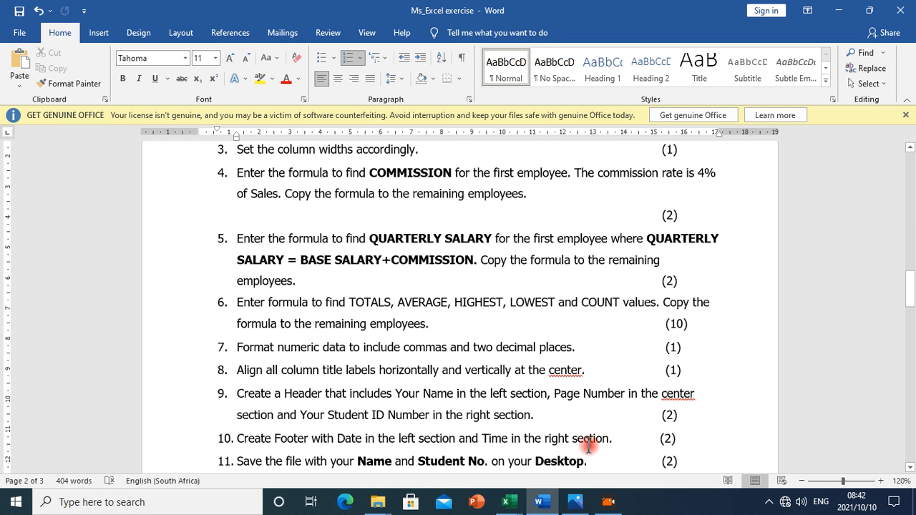
{"action": "scroll", "coordinate": [622, 451], "scroll_direction": "down", "scroll_amount": 1}
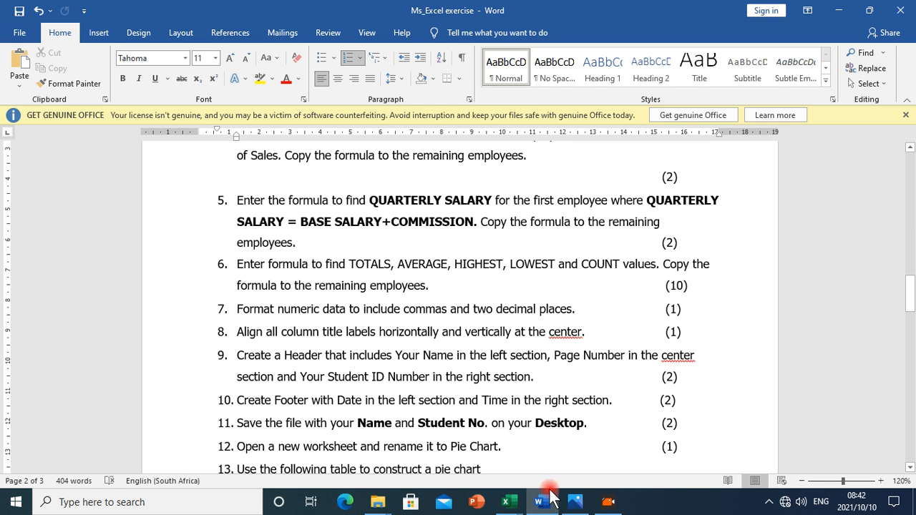
{"action": "left_click", "coordinate": [518, 505]}
{"action": "left_click", "coordinate": [550, 443]}
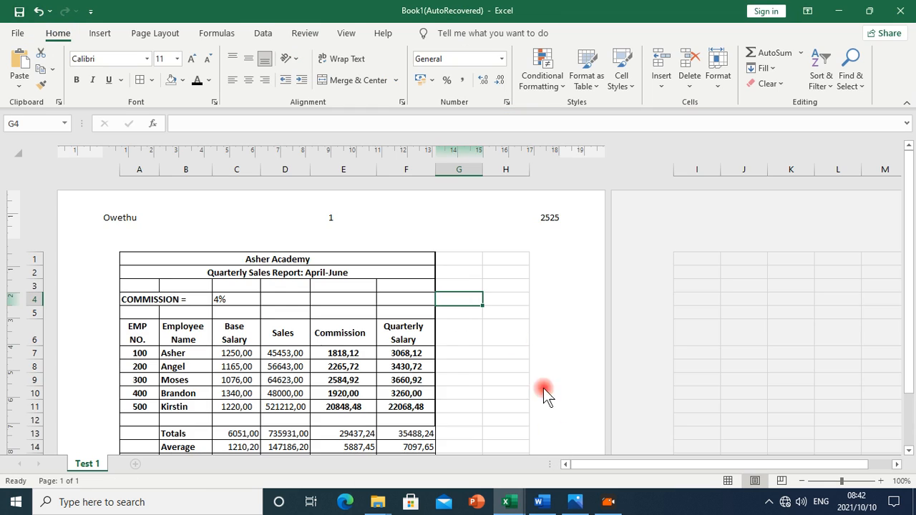
{"action": "scroll", "coordinate": [355, 274], "scroll_direction": "down", "scroll_amount": 5}
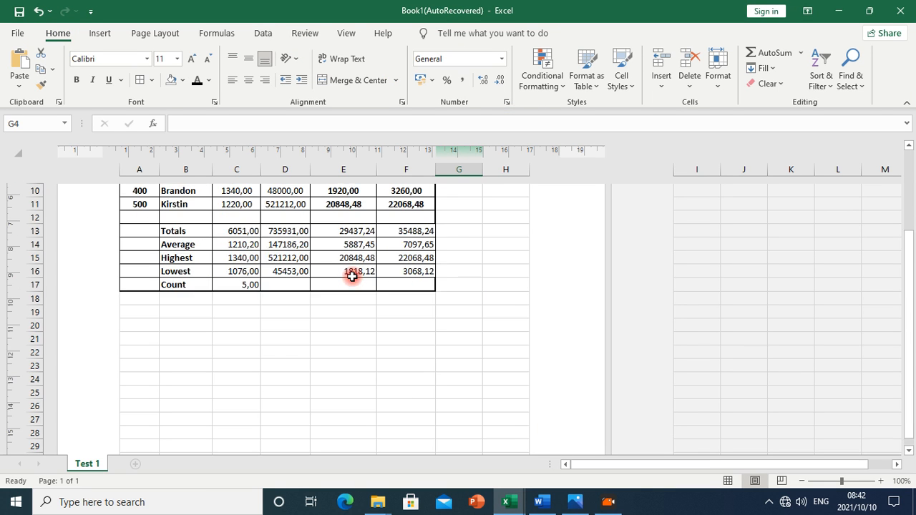
{"action": "scroll", "coordinate": [352, 276], "scroll_direction": "down", "scroll_amount": 5}
{"action": "left_click", "coordinate": [324, 405]}
{"action": "left_click", "coordinate": [219, 403]}
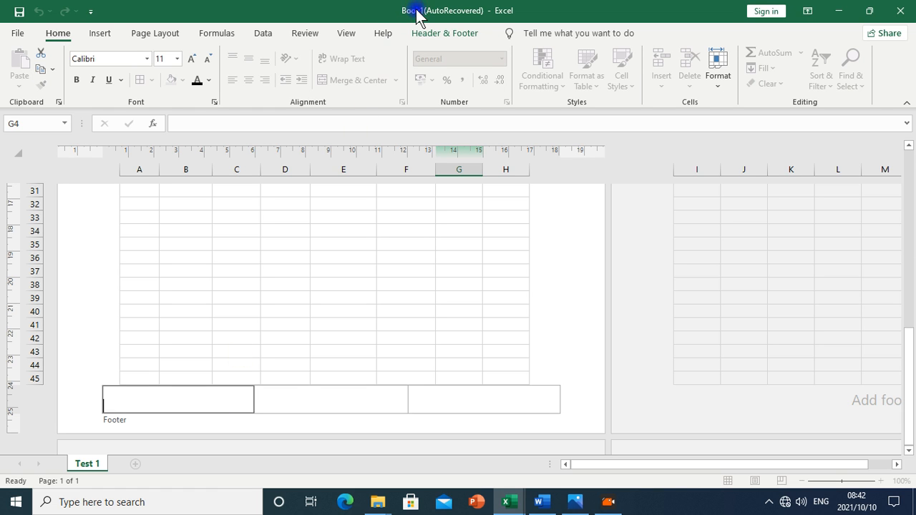
Insert the current date in the left footer section and current time in the right
{"action": "left_click", "coordinate": [437, 35]}
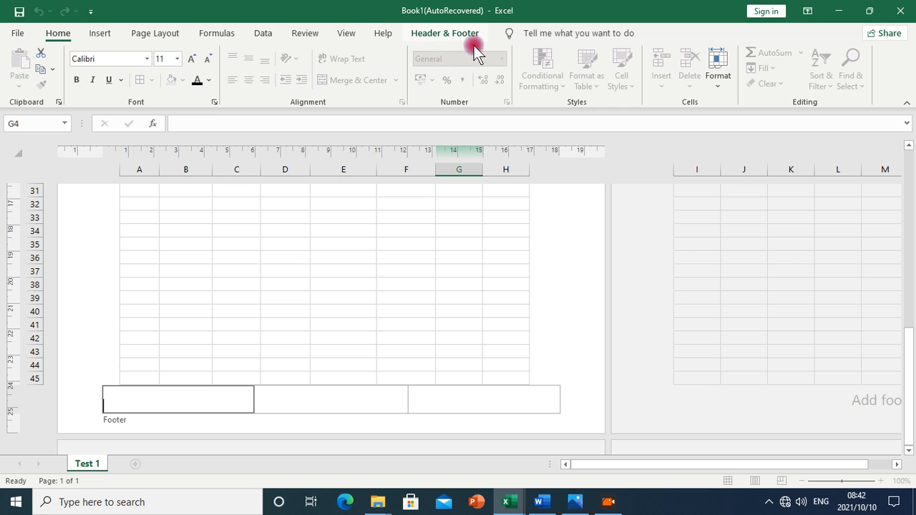
{"action": "left_click", "coordinate": [462, 41]}
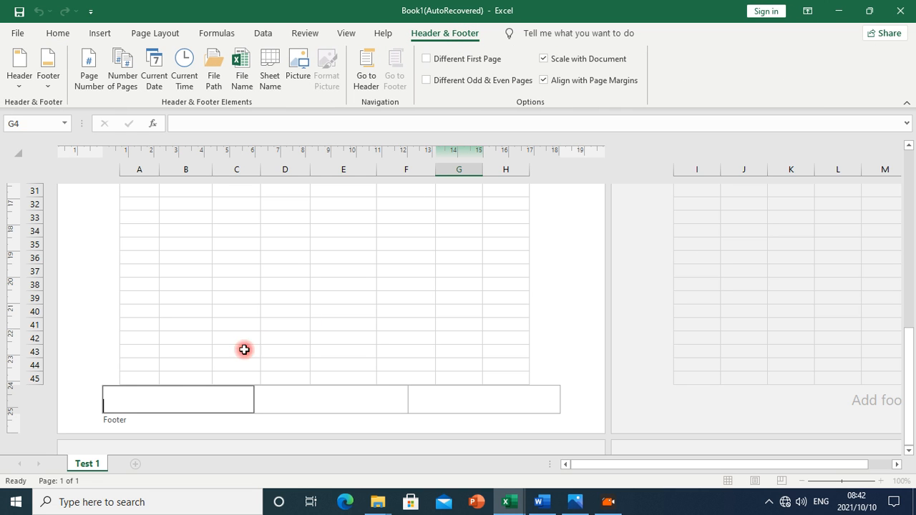
{"action": "left_click", "coordinate": [179, 152]}
{"action": "left_click", "coordinate": [156, 80]}
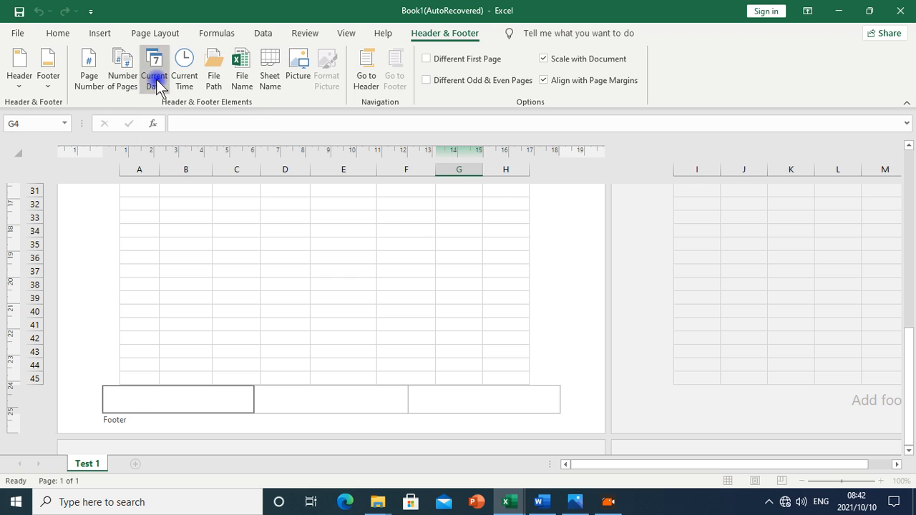
{"action": "left_click", "coordinate": [422, 404]}
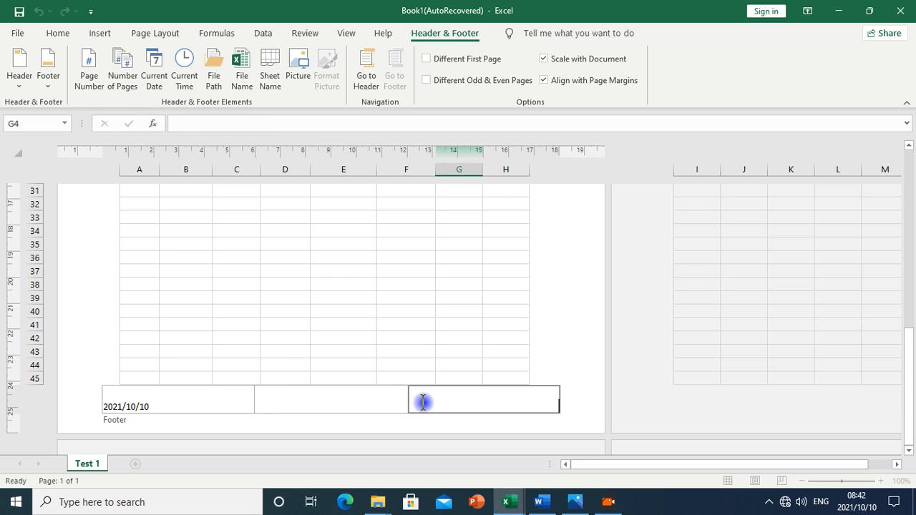
{"action": "left_click", "coordinate": [181, 71]}
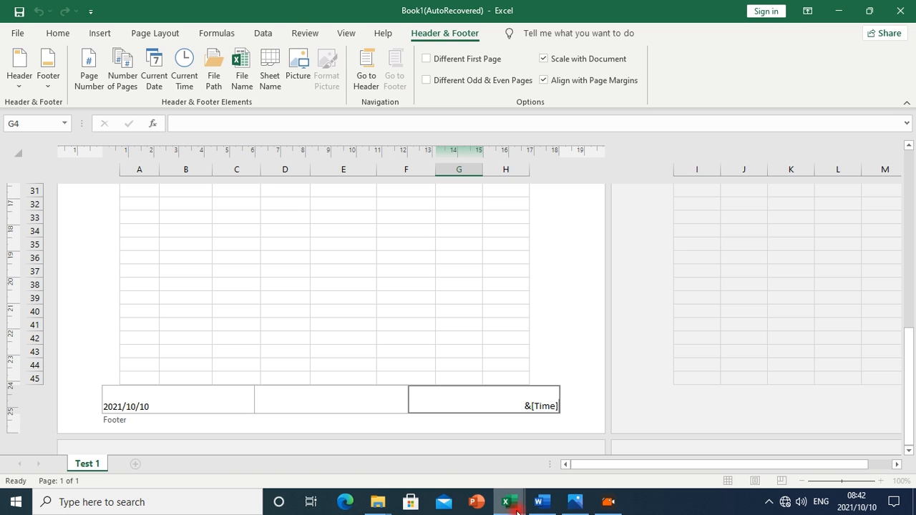
{"action": "left_click", "coordinate": [541, 501]}
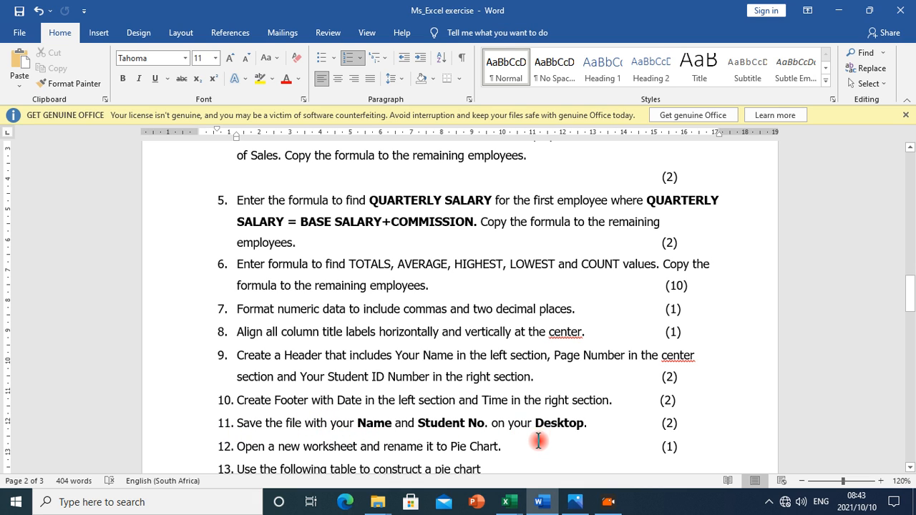
{"action": "left_click", "coordinate": [513, 509]}
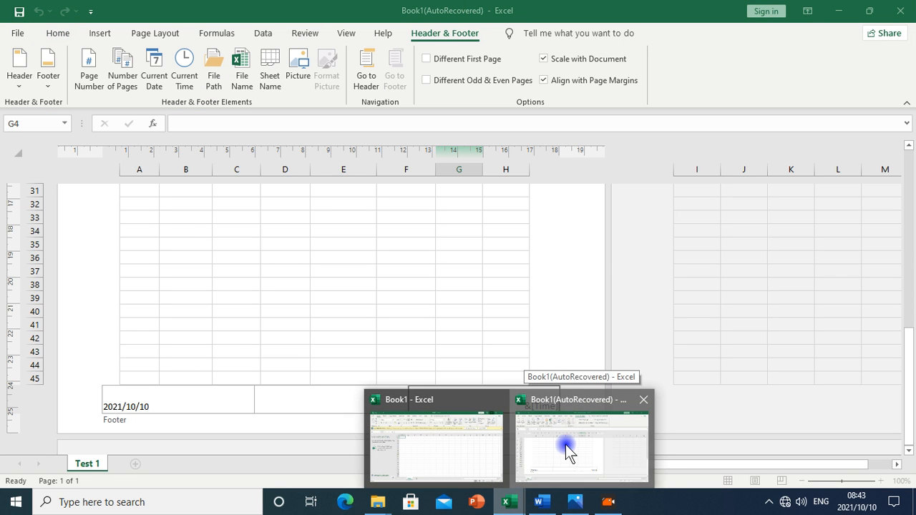
{"action": "left_click", "coordinate": [565, 444]}
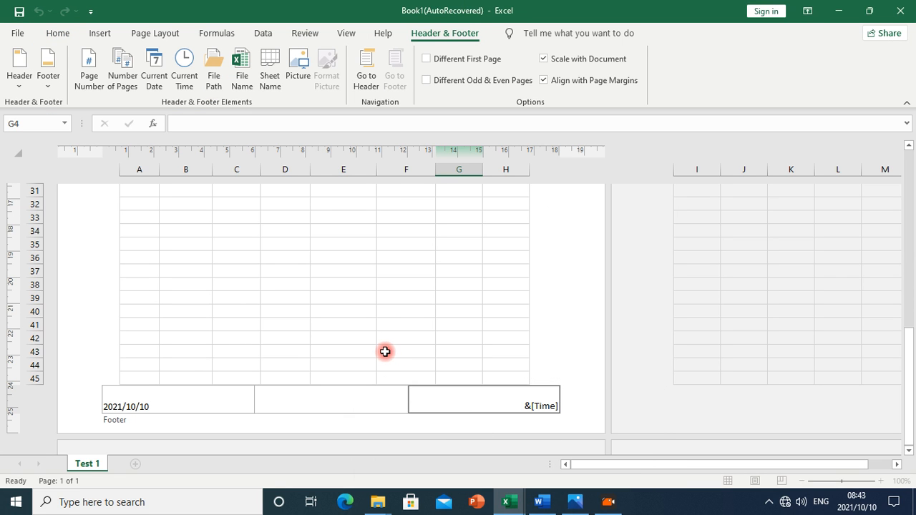
Leave the footer and save the workbook to the Desktop as an Excel Workbook, named with the student's name and student number
{"action": "left_click", "coordinate": [367, 340]}
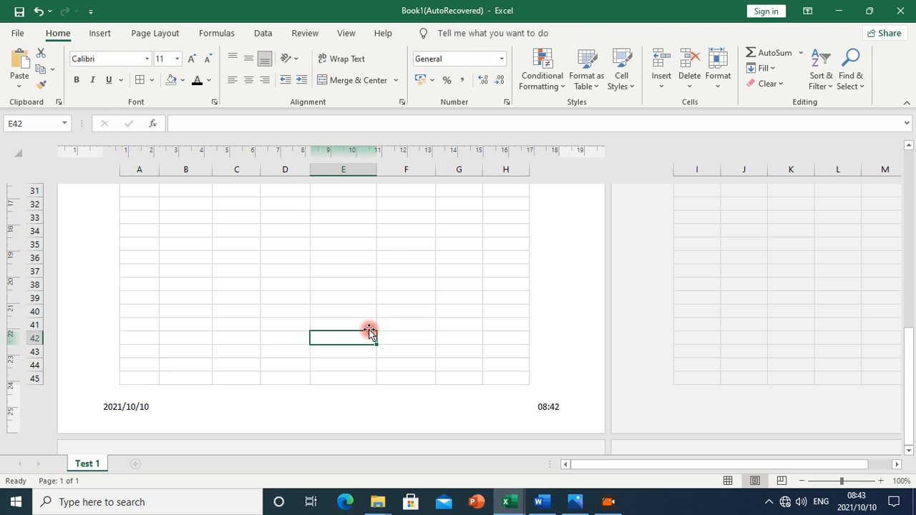
{"action": "scroll", "coordinate": [368, 329], "scroll_direction": "up", "scroll_amount": 9}
{"action": "scroll", "coordinate": [368, 325], "scroll_direction": "up", "scroll_amount": 3}
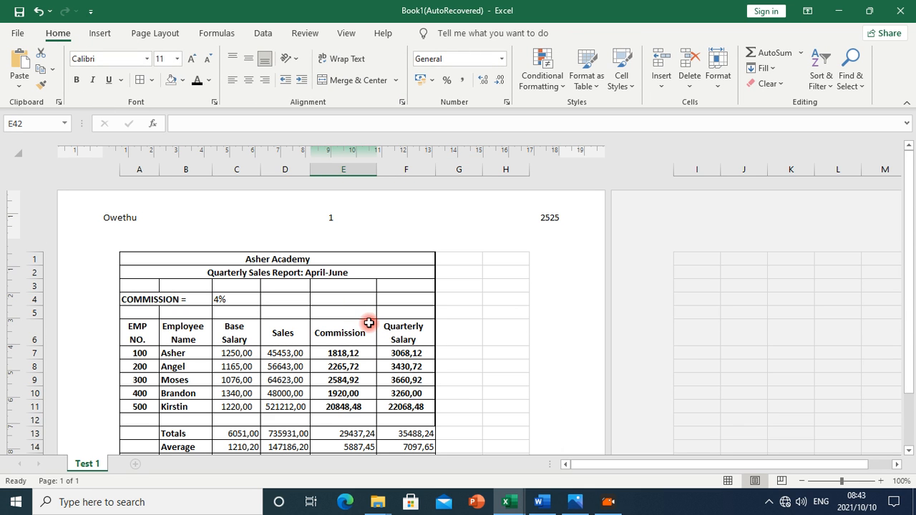
{"action": "left_click", "coordinate": [28, 34]}
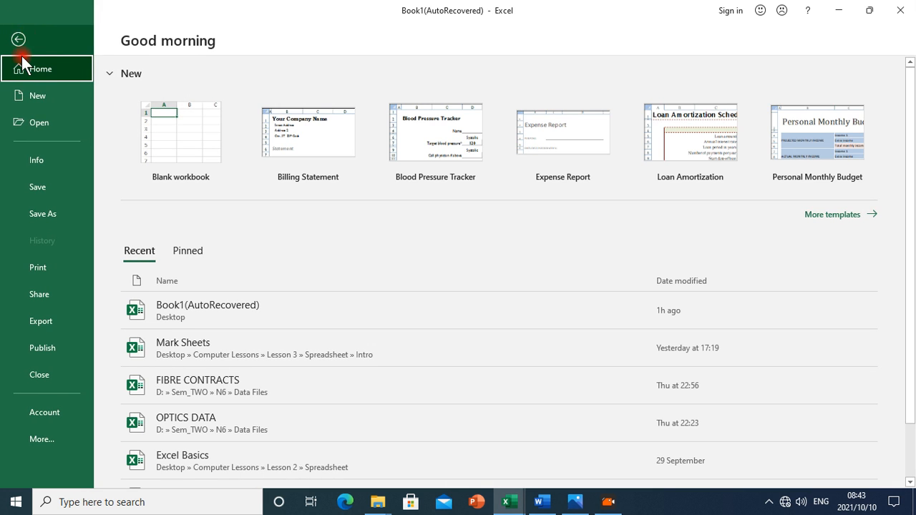
{"action": "left_click", "coordinate": [26, 213]}
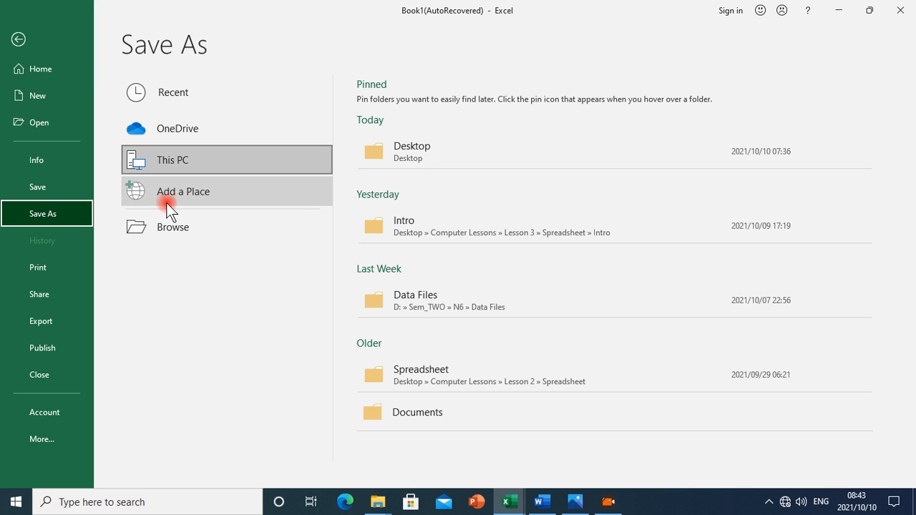
{"action": "left_click", "coordinate": [177, 227]}
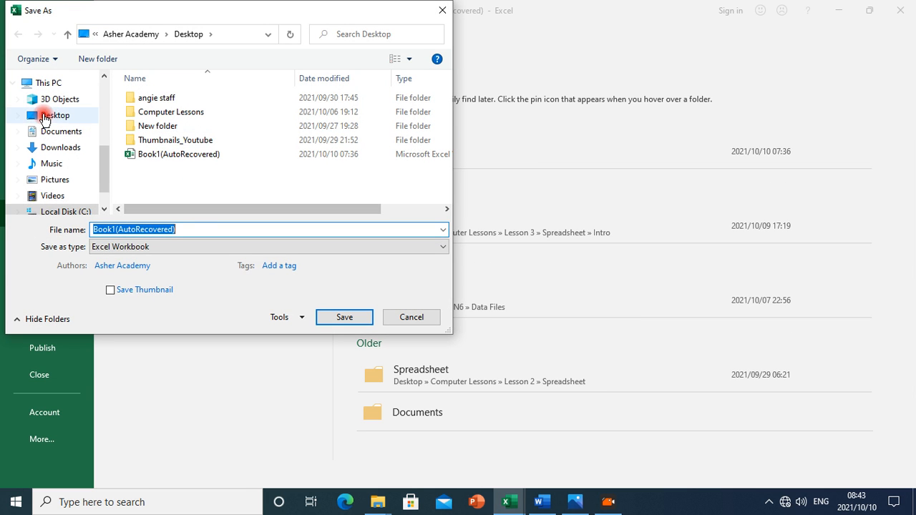
{"action": "left_click", "coordinate": [57, 118]}
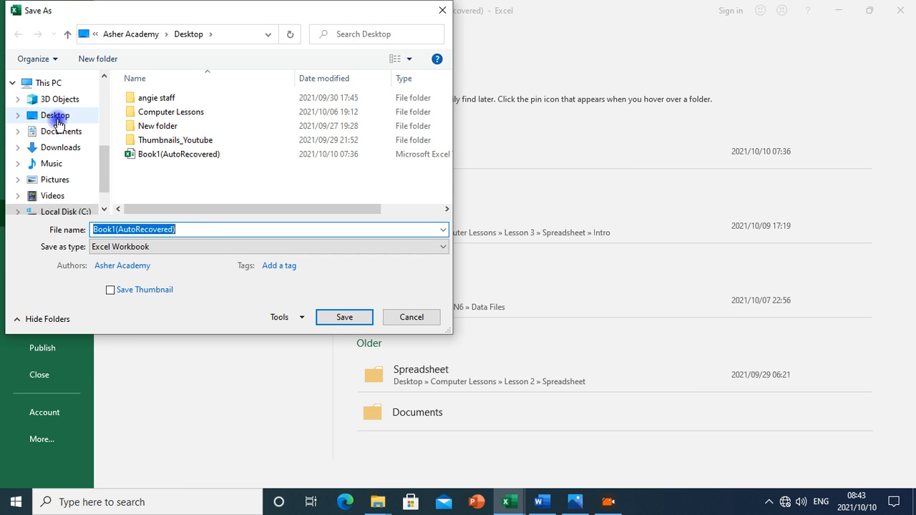
{"action": "left_click", "coordinate": [211, 229]}
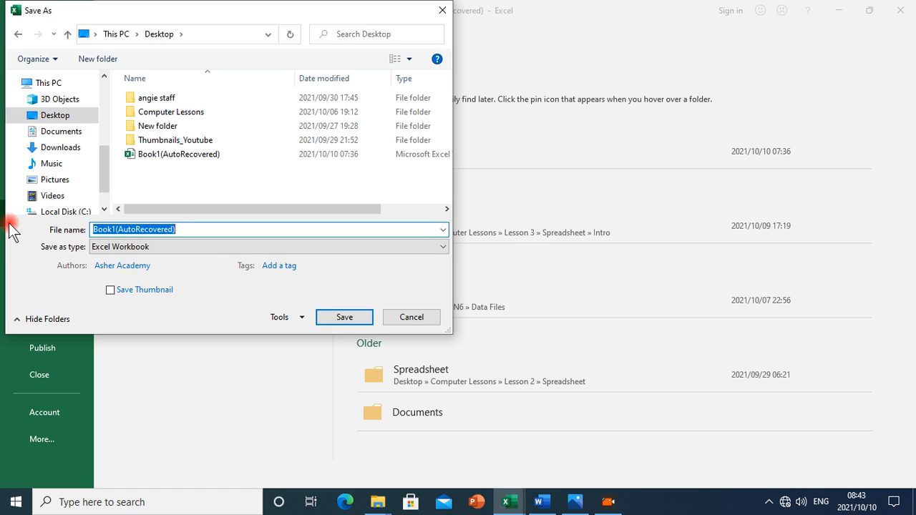
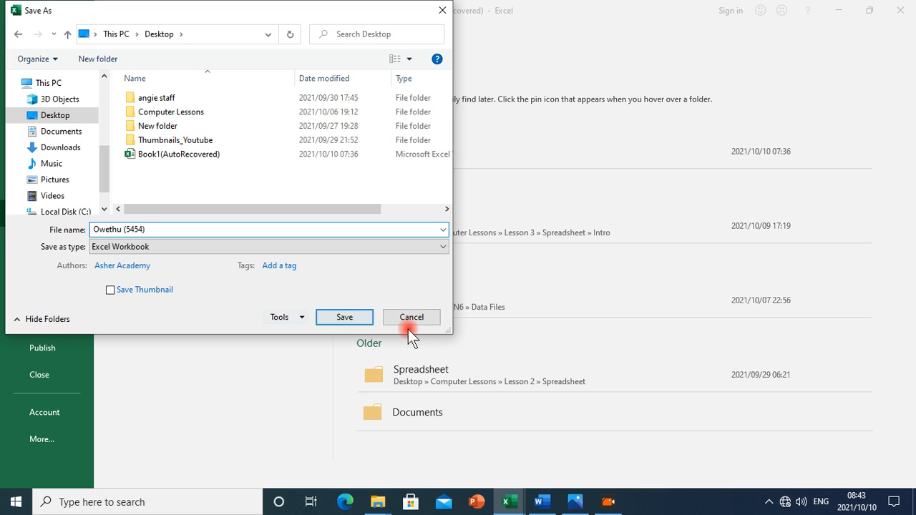
{"action": "left_click", "coordinate": [343, 317]}
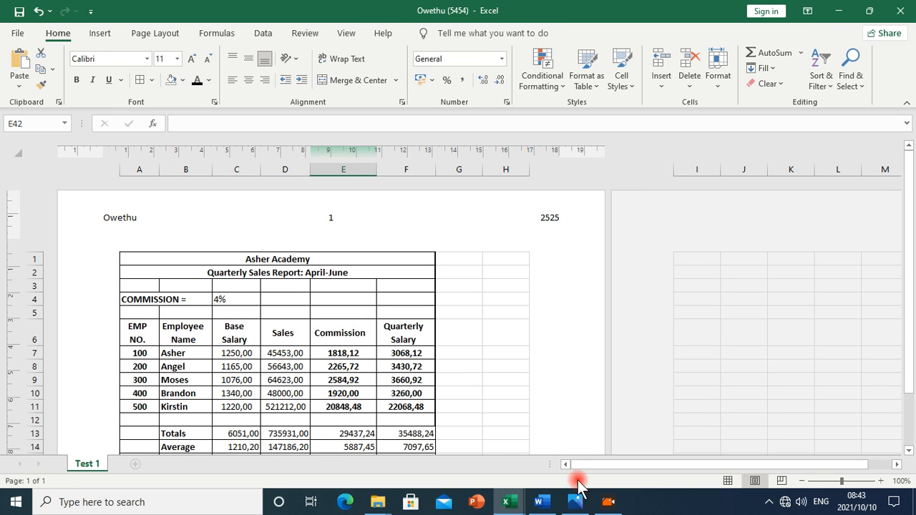
{"action": "left_click", "coordinate": [541, 501]}
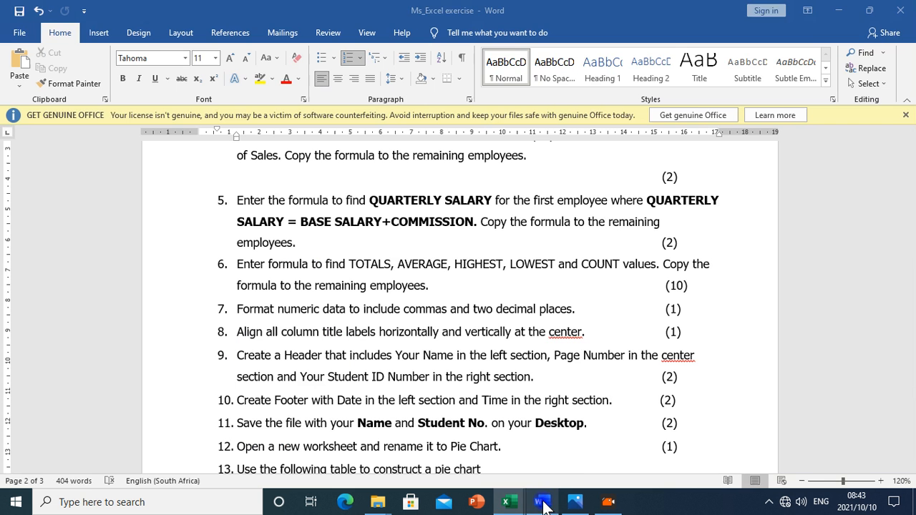
{"action": "left_click", "coordinate": [716, 96]}
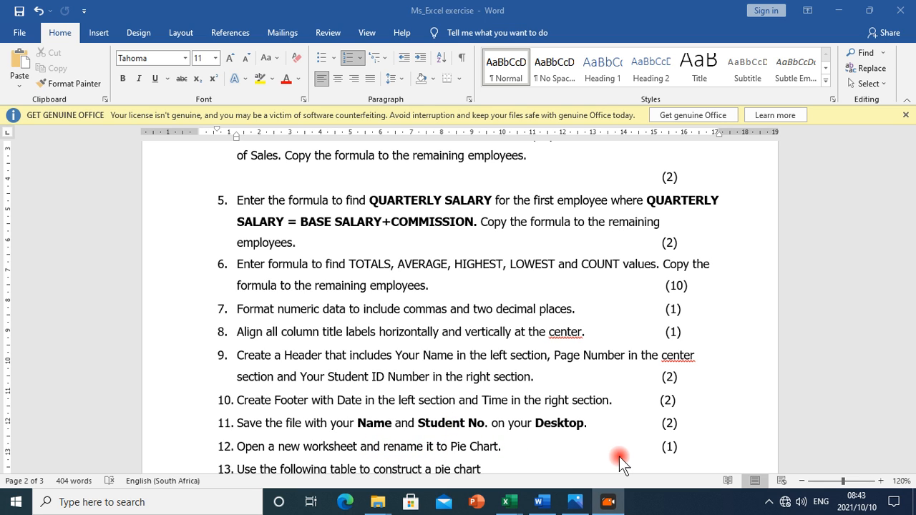
{"action": "mouse_move", "coordinate": [518, 504]}
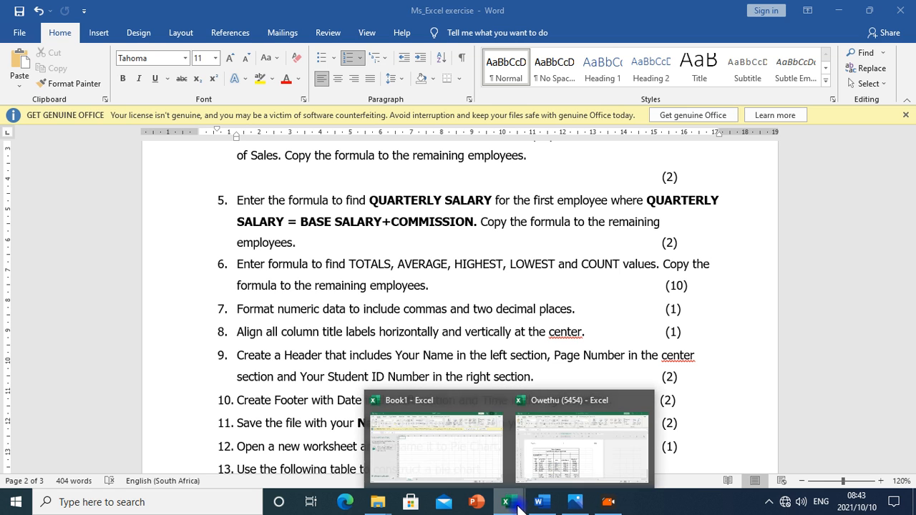
{"action": "left_click", "coordinate": [551, 444]}
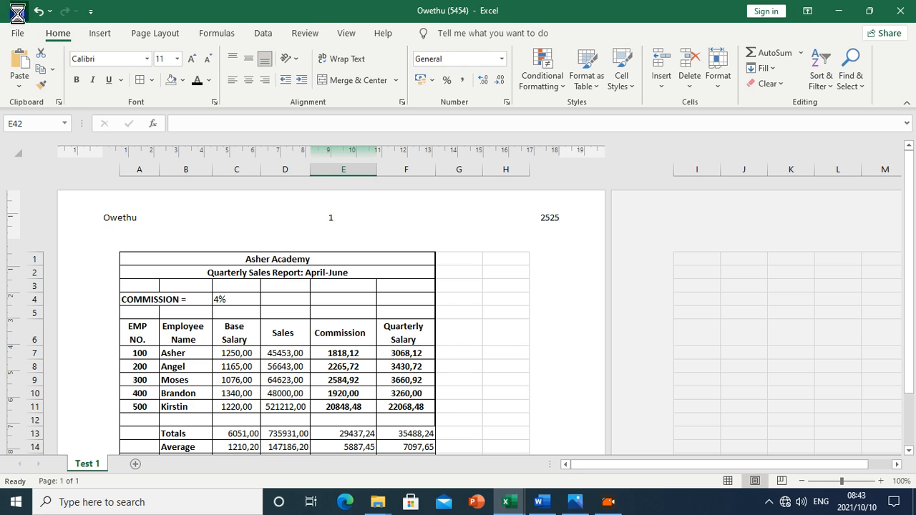
{"action": "left_click", "coordinate": [607, 501]}
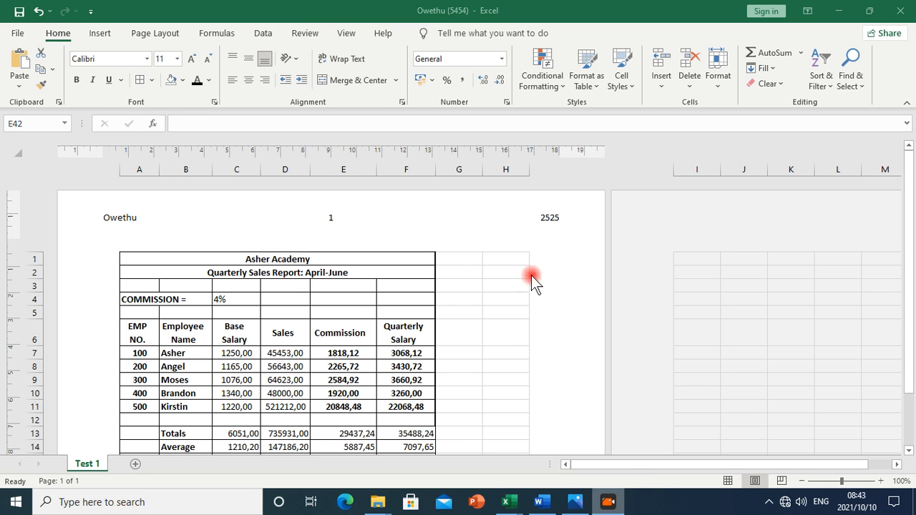